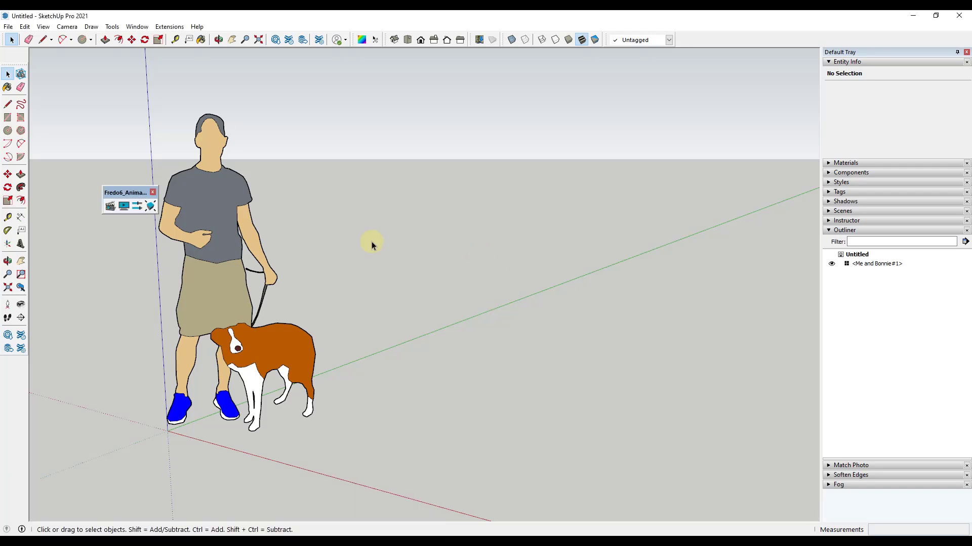
Move the floating Fredo6 Animator toolbar away from the standing figure into the empty sky area
drag(112, 192, 56, 69)
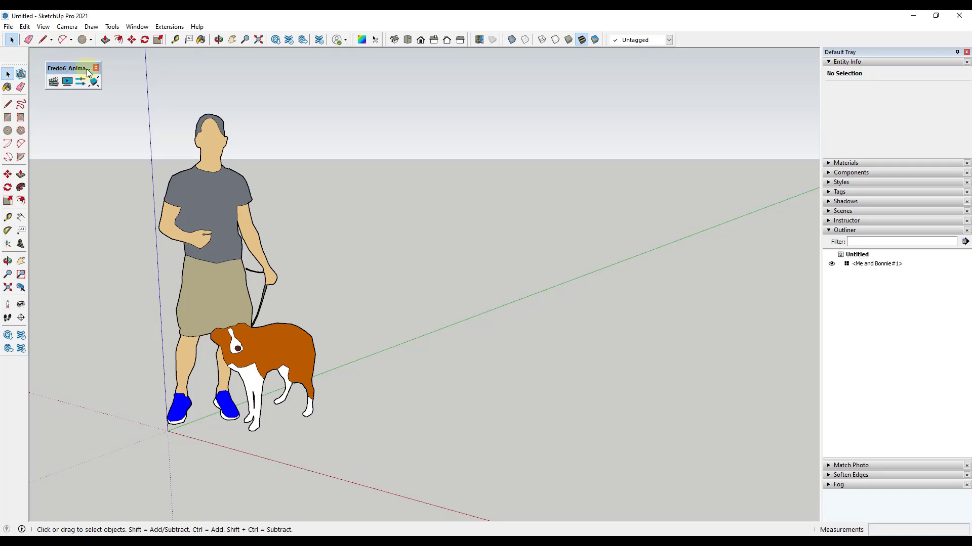
drag(62, 72, 84, 100)
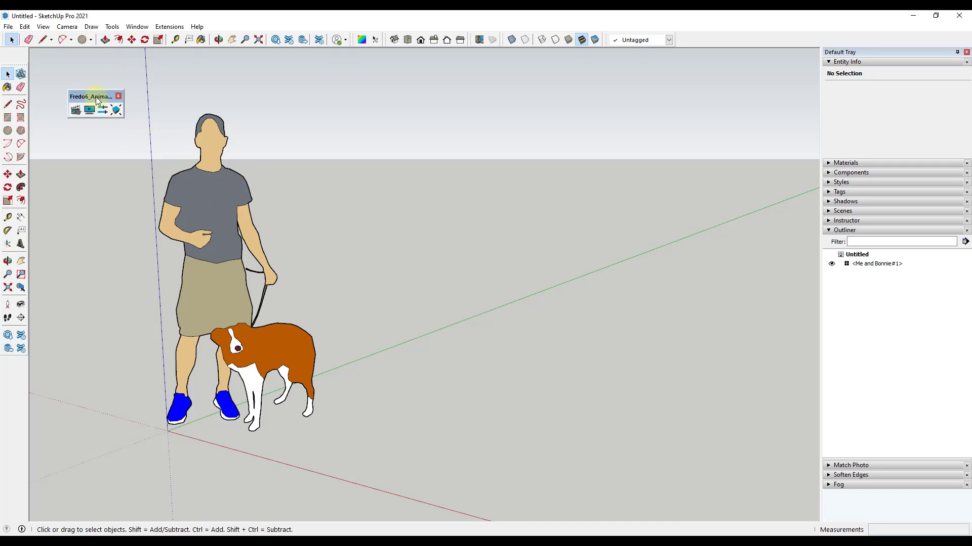
drag(96, 96, 108, 94)
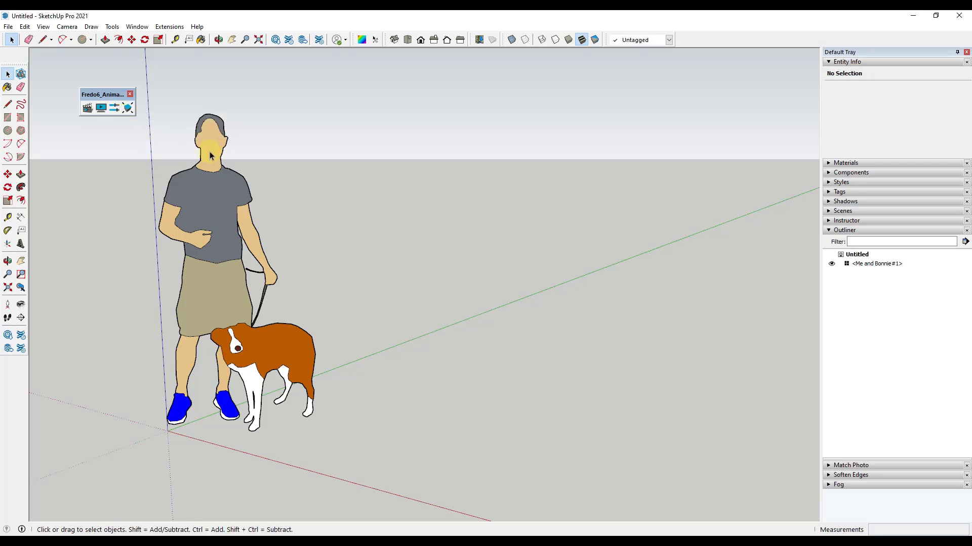
Browse the sliding barn door models in 3D Warehouse and open "Barn Door Sliding 36 Inch x 80" 3068 Right Hand"
click(277, 39)
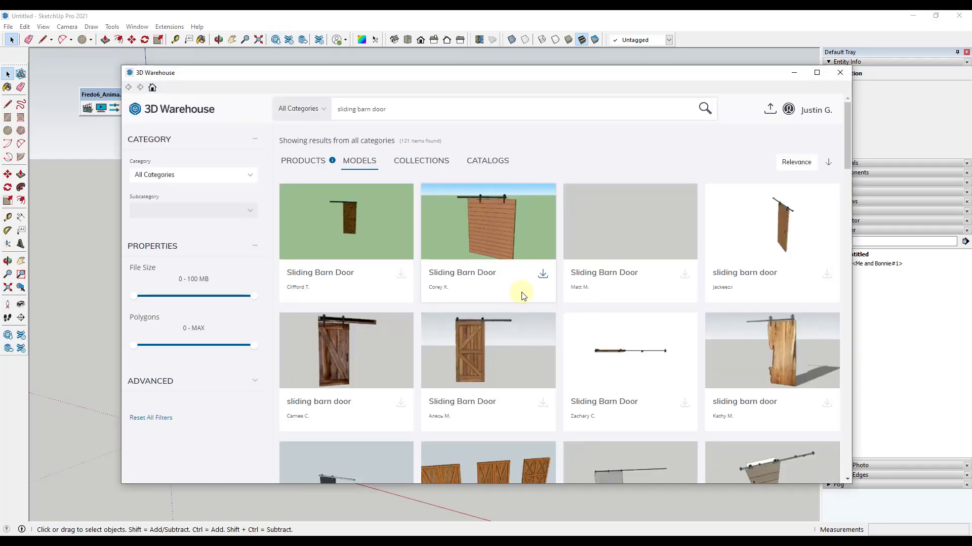
scroll(544, 244, down, 2)
scroll(544, 245, down, 5)
scroll(550, 256, up, 6)
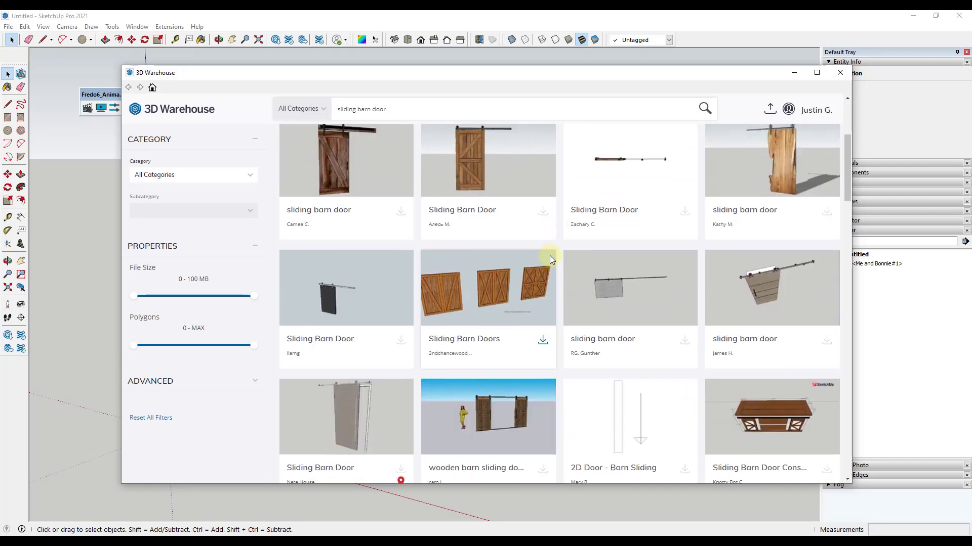
scroll(552, 252, down, 15)
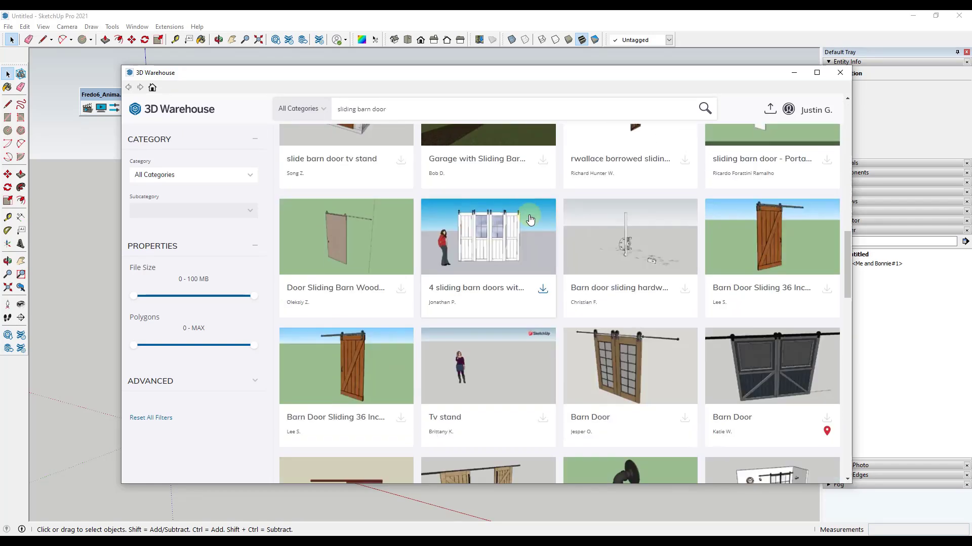
scroll(551, 287, down, 2)
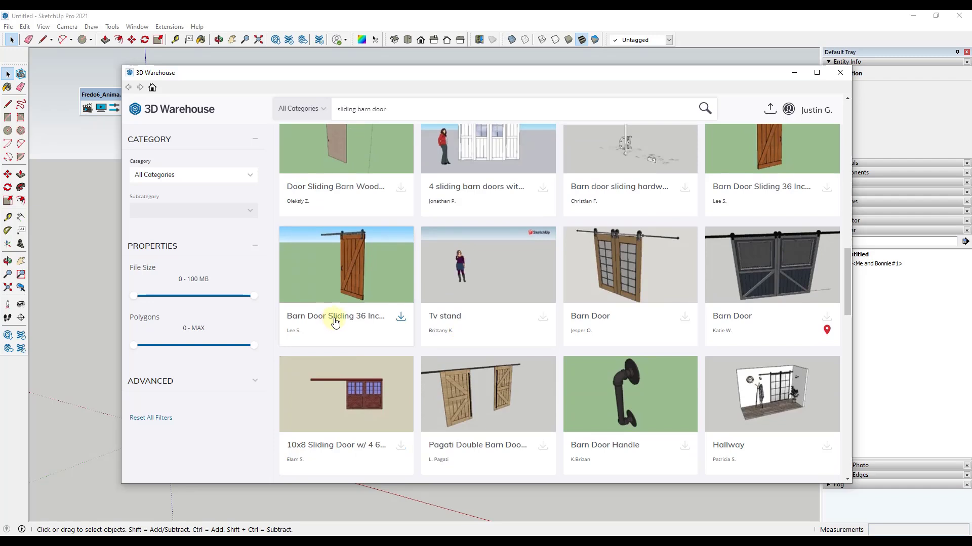
click(335, 322)
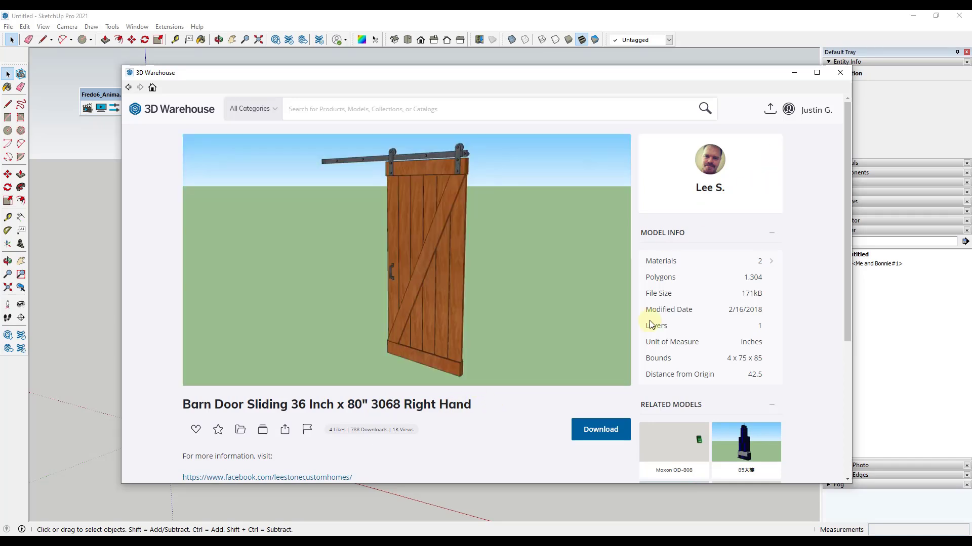
Download the barn door directly into the SketchUp model and place it beside the man and dog
click(598, 430)
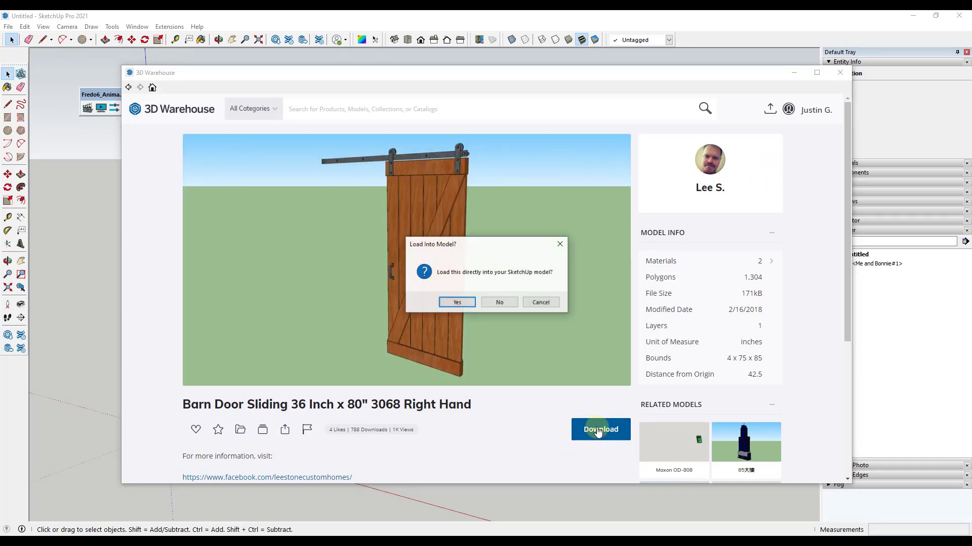
click(457, 303)
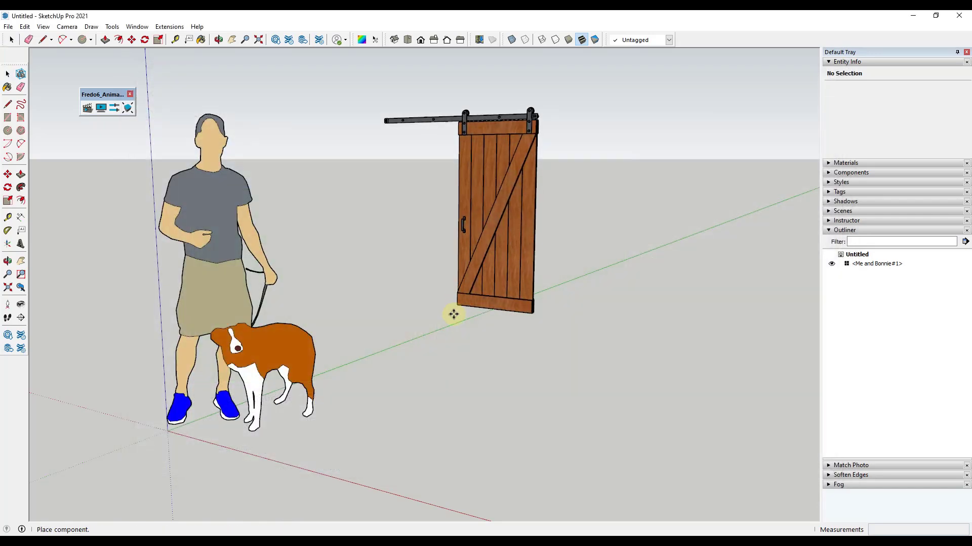
click(509, 488)
scroll(357, 403, down, 4)
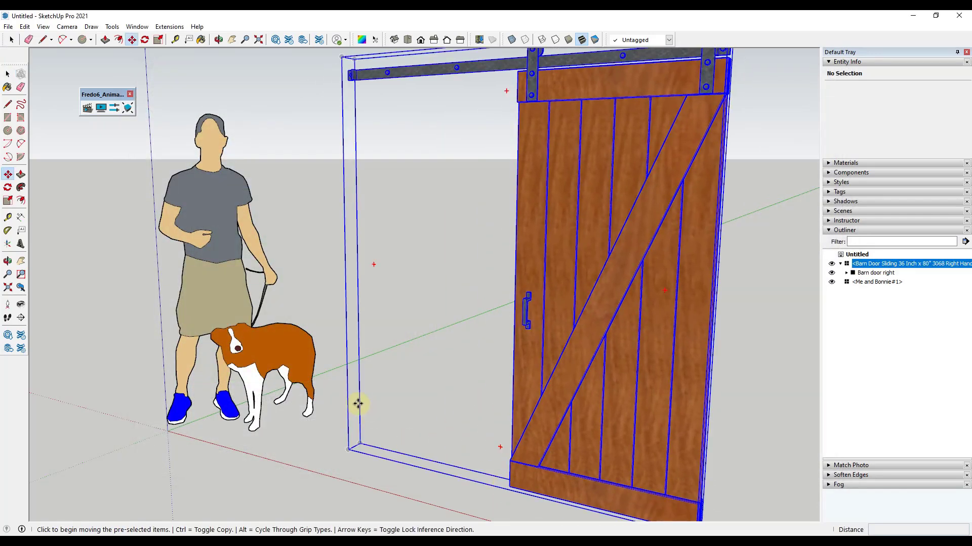
scroll(479, 299, up, 2)
scroll(470, 250, down, 2)
scroll(462, 329, up, 2)
key(space)
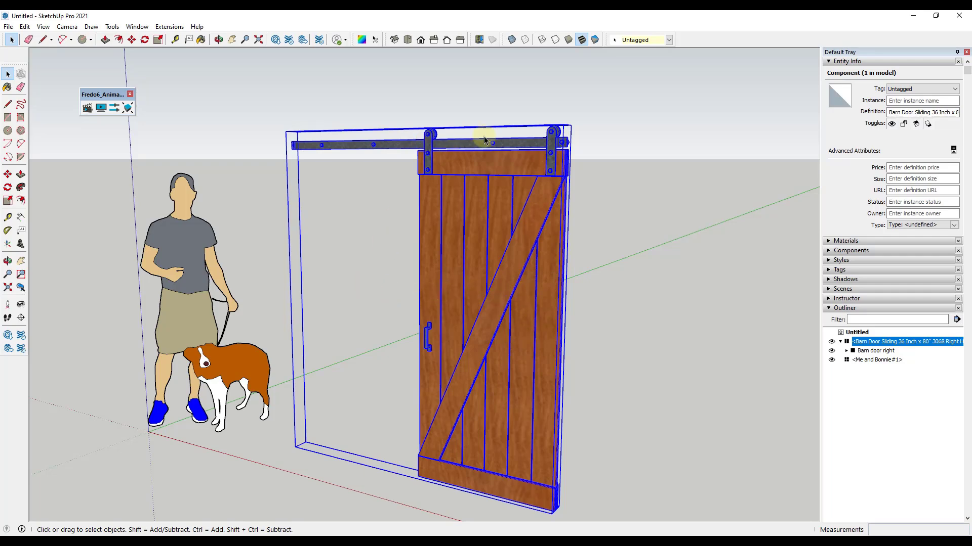
Examine the barn door's rail, hangers and rollers up close, including from an angle
scroll(481, 134, up, 10)
scroll(546, 177, down, 8)
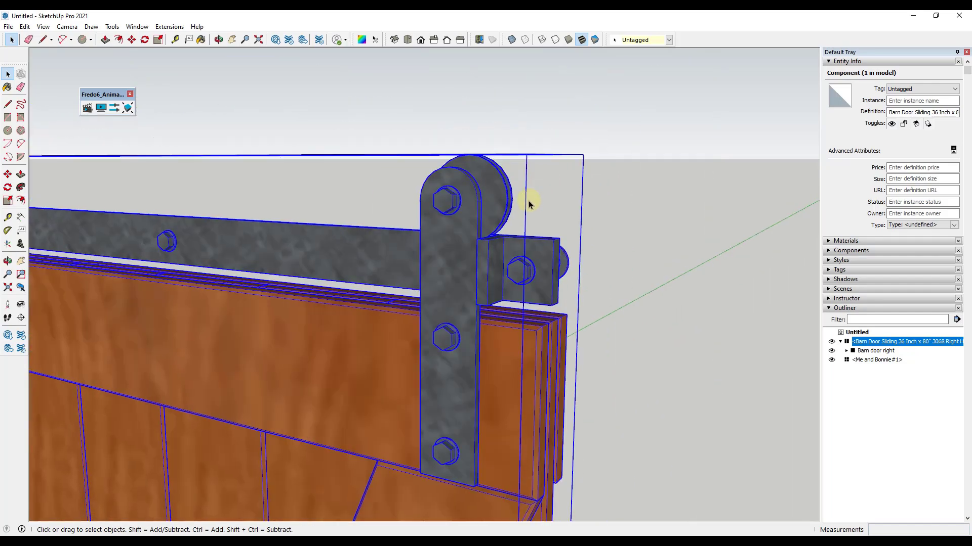
middle_drag(526, 205, 365, 230)
scroll(519, 197, up, 10)
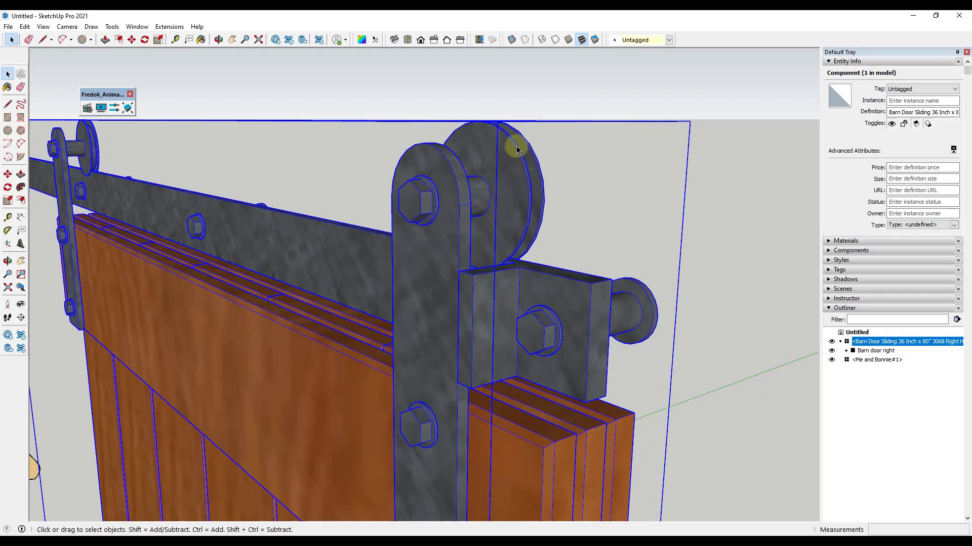
scroll(521, 178, down, 5)
scroll(522, 175, down, 6)
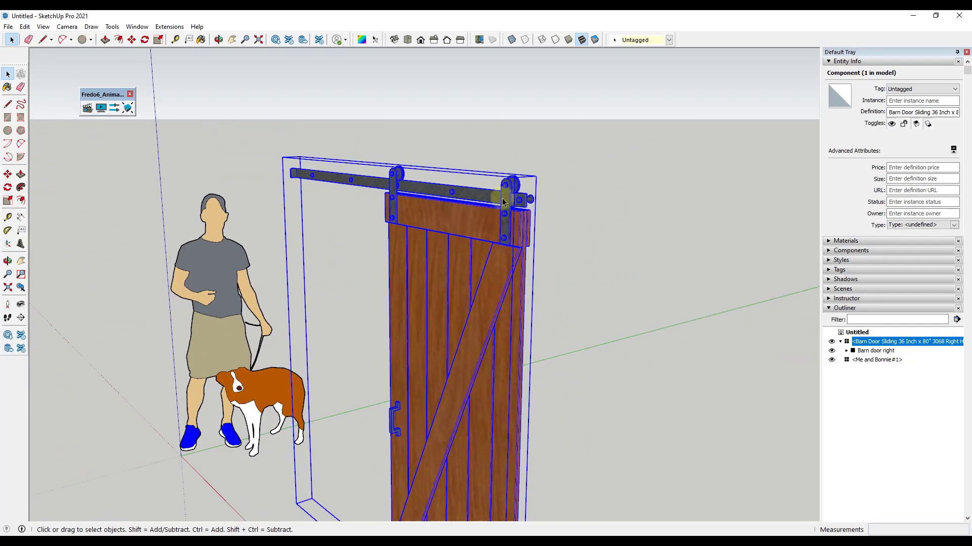
middle_drag(516, 198, 524, 196)
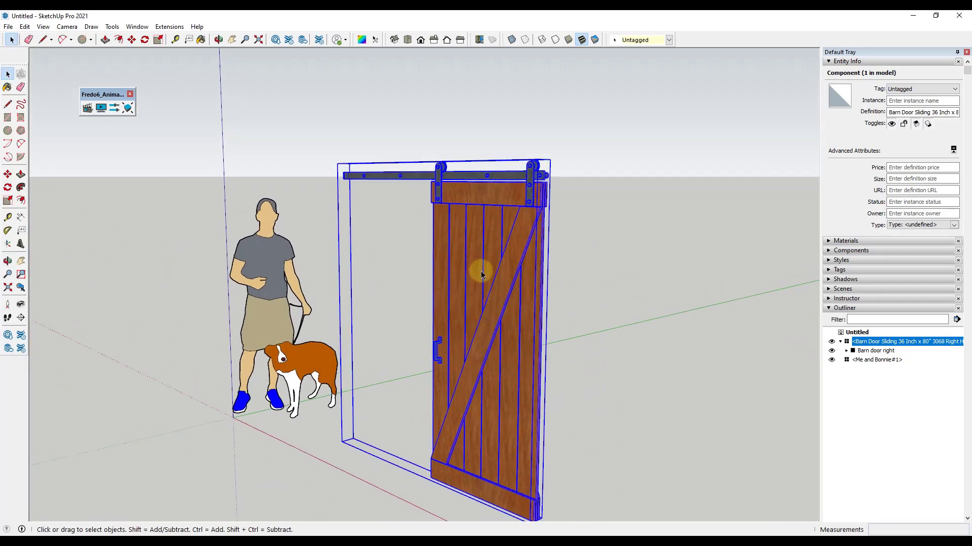
Expand the Barn door right and Hardware groups in the Outliner and check which parts Door and Hardware contain
click(846, 351)
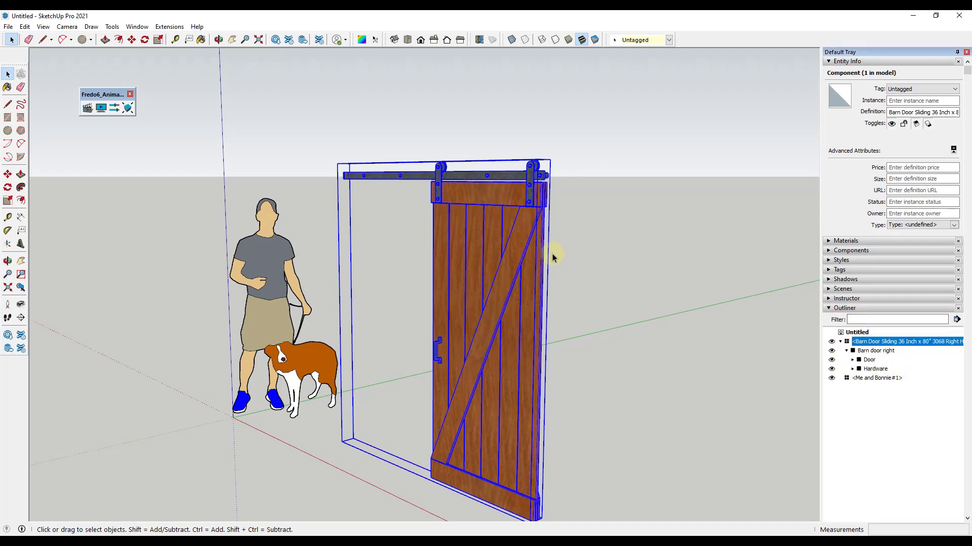
click(494, 267)
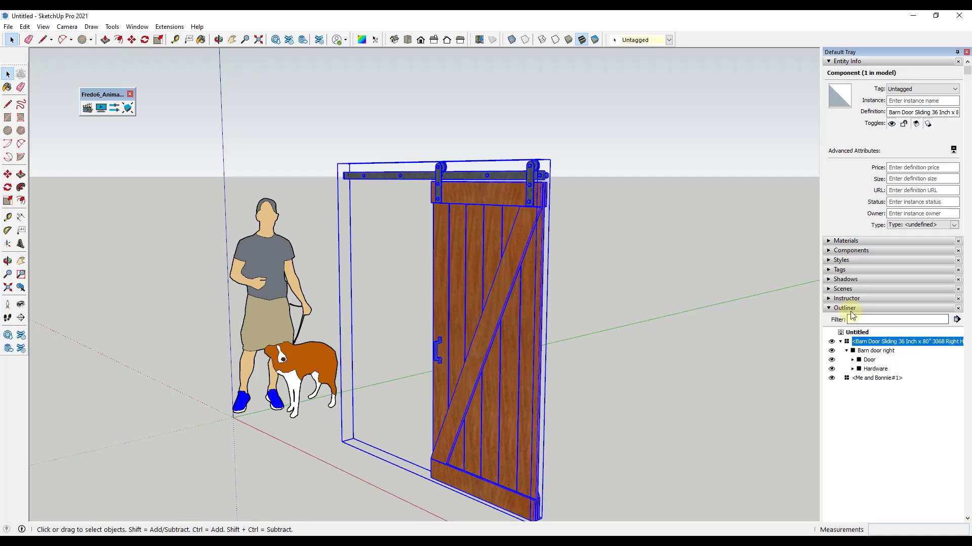
click(869, 359)
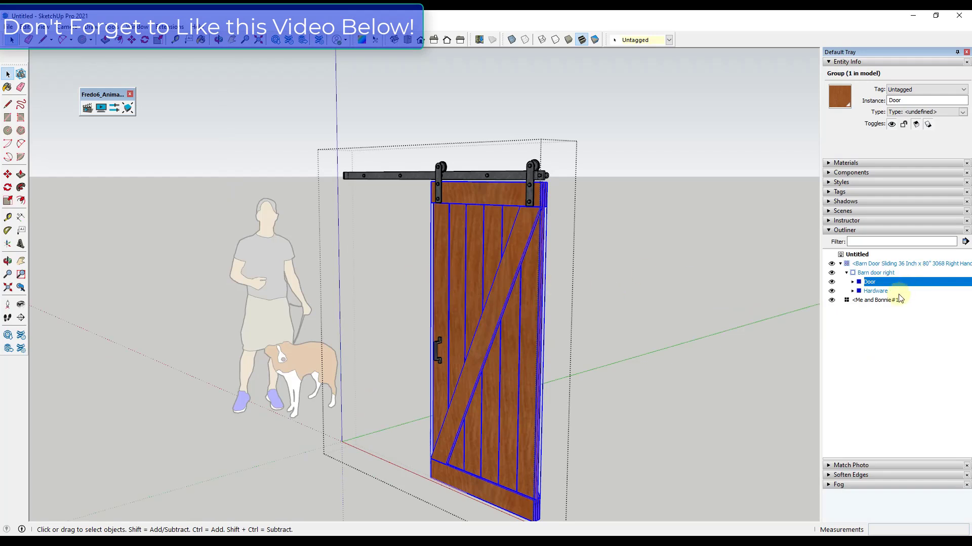
click(875, 291)
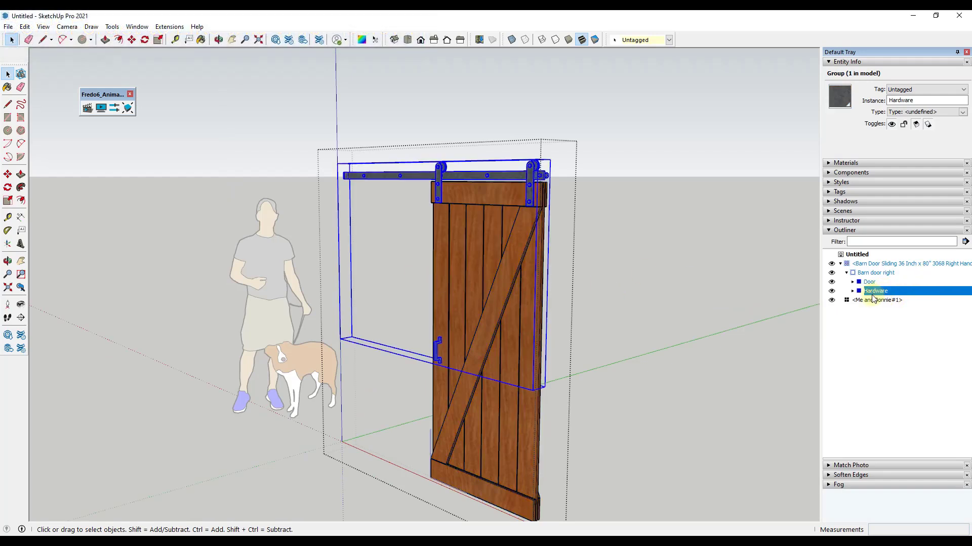
click(833, 61)
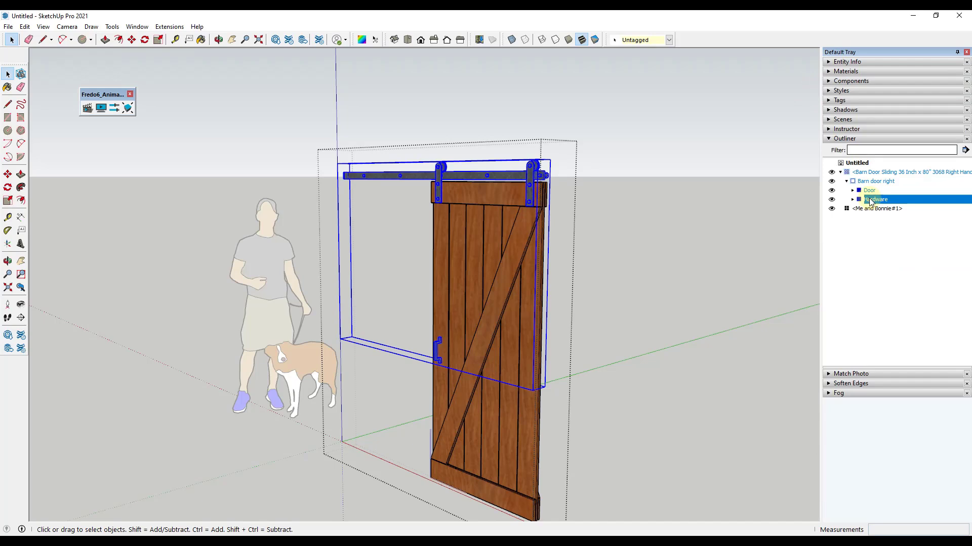
click(854, 199)
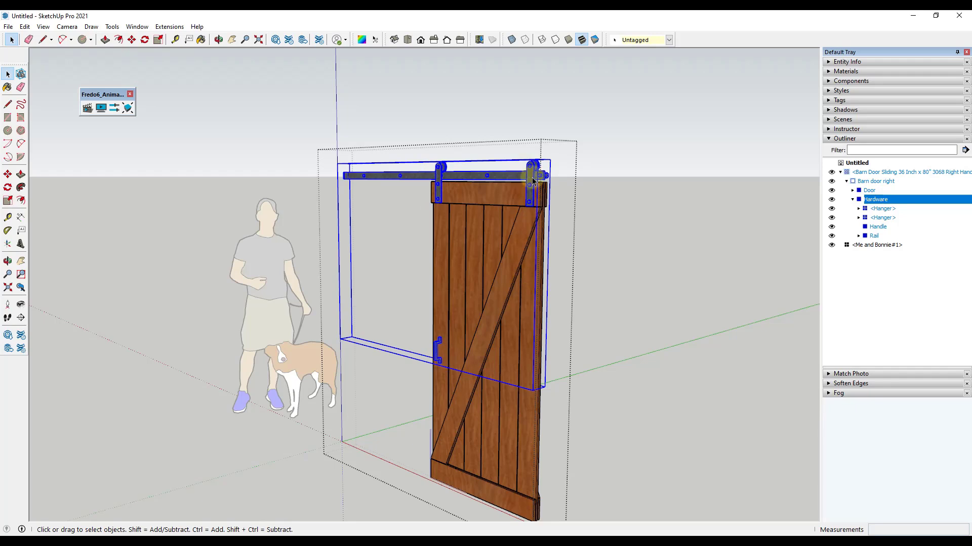
Group the two hangers and the handle together inside Hardware, keeping the rail separate
click(883, 209)
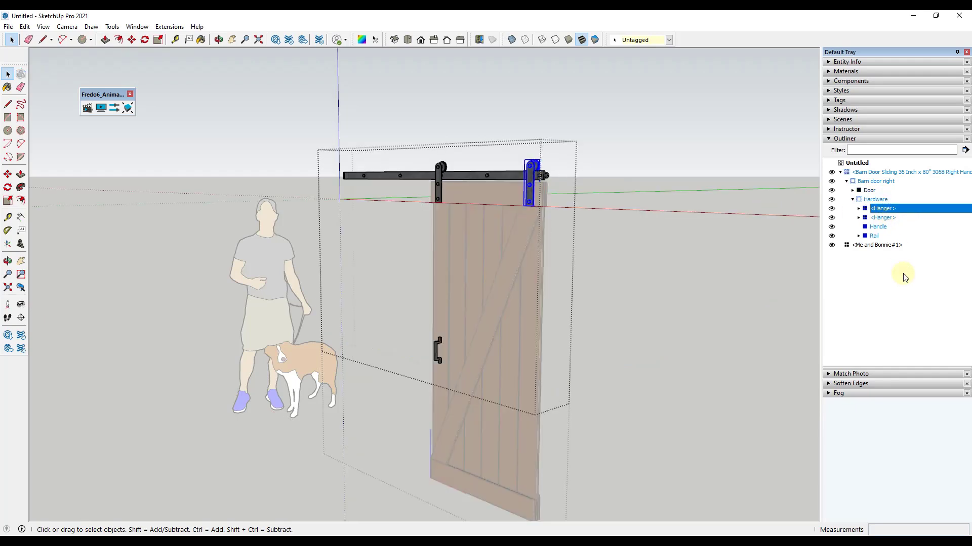
shift+click(886, 227)
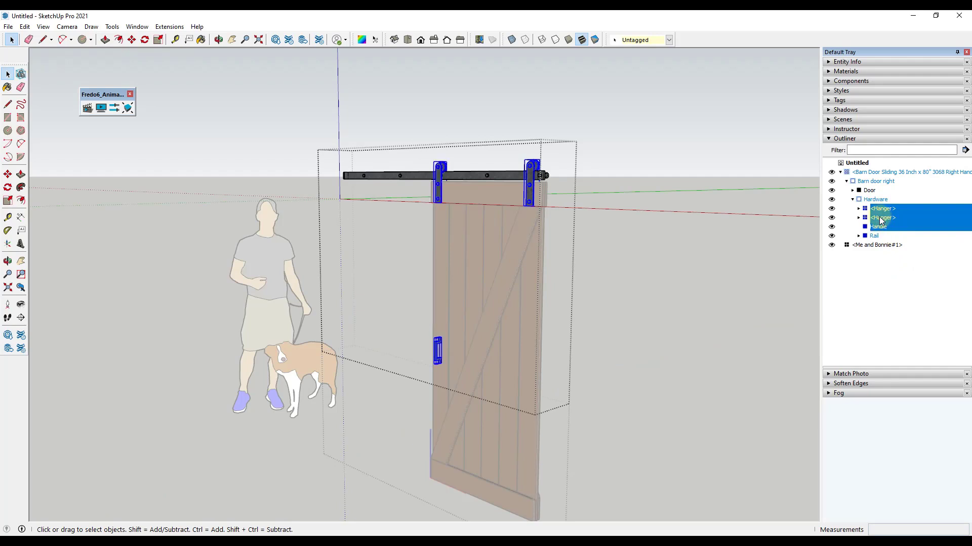
right_click(881, 220)
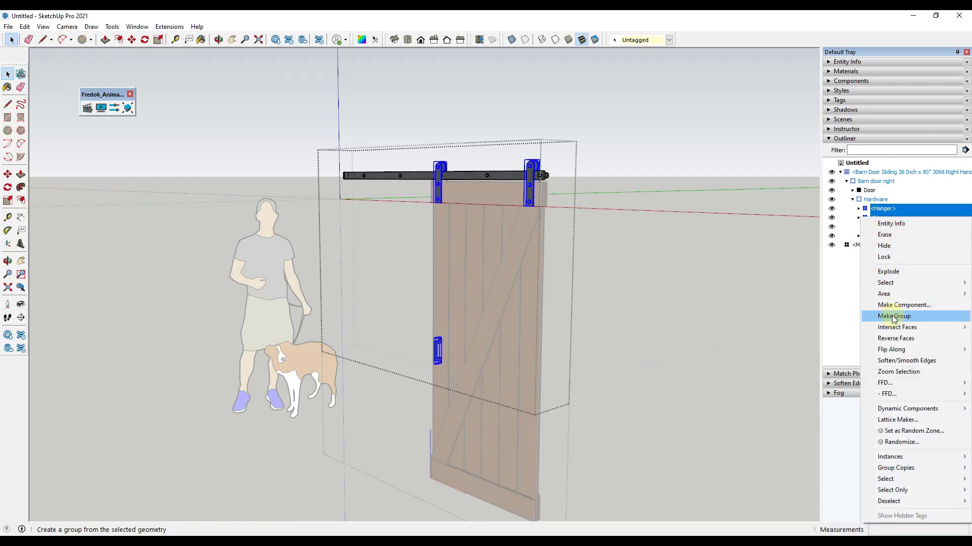
click(894, 316)
click(643, 221)
middle_drag(644, 223, 523, 178)
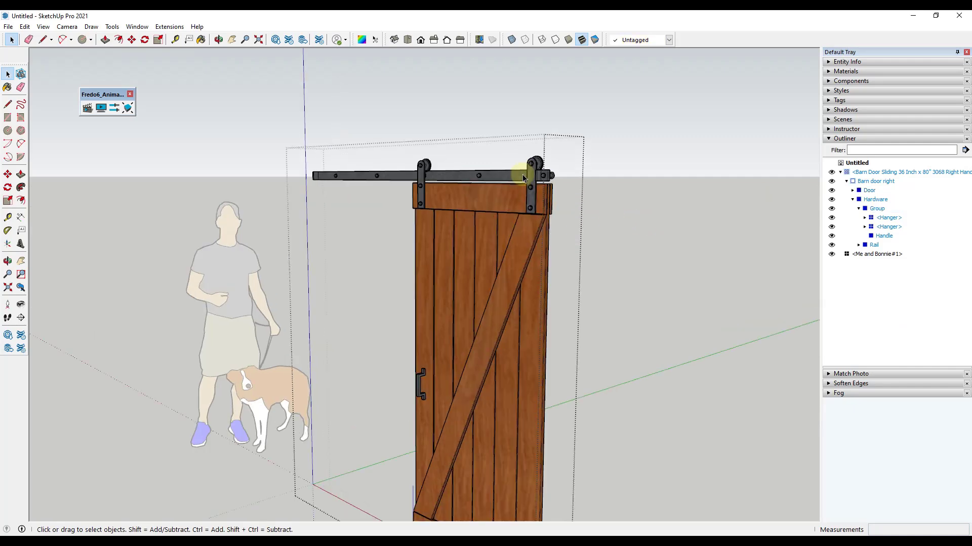
scroll(524, 179, up, 6)
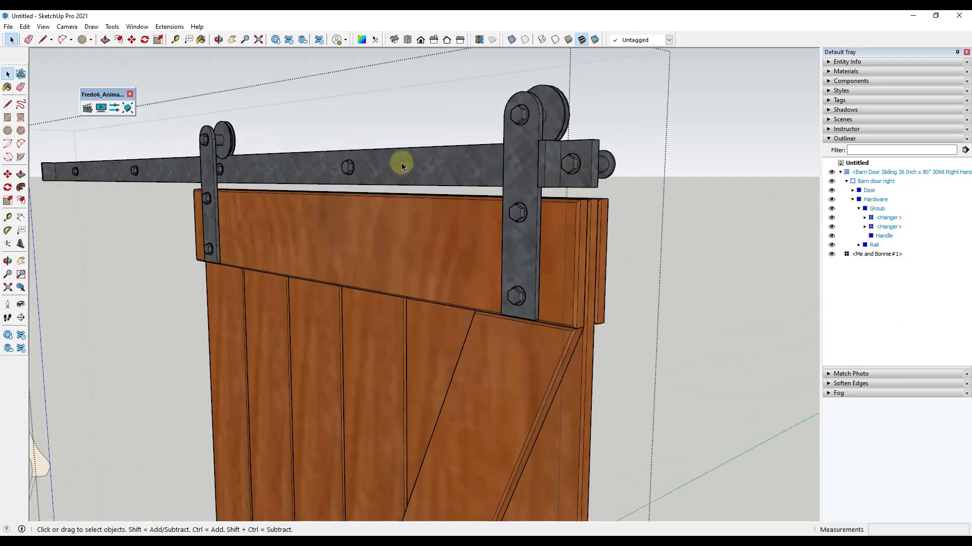
scroll(614, 226, down, 10)
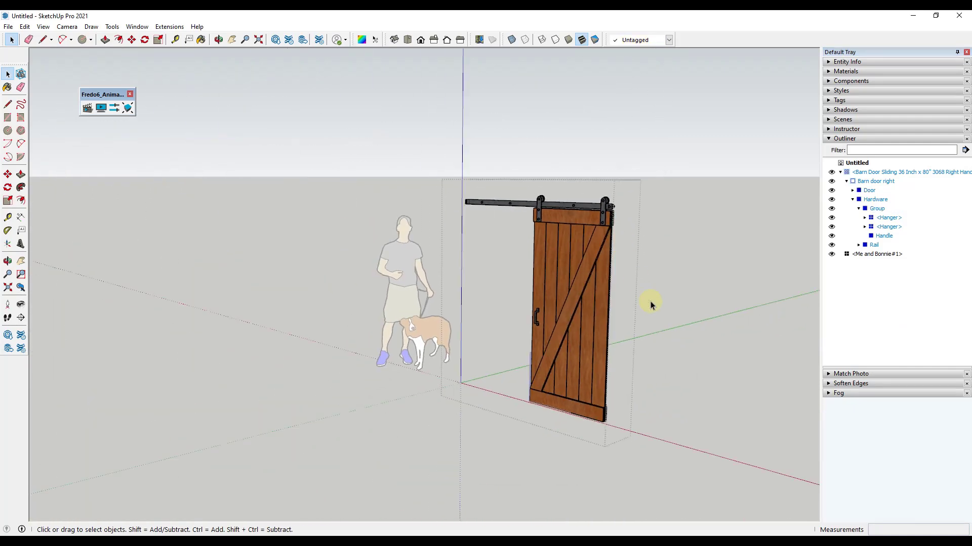
Leave the barn door component's editing mode and save the model as "Barn Door"
click(677, 354)
scroll(679, 358, up, 8)
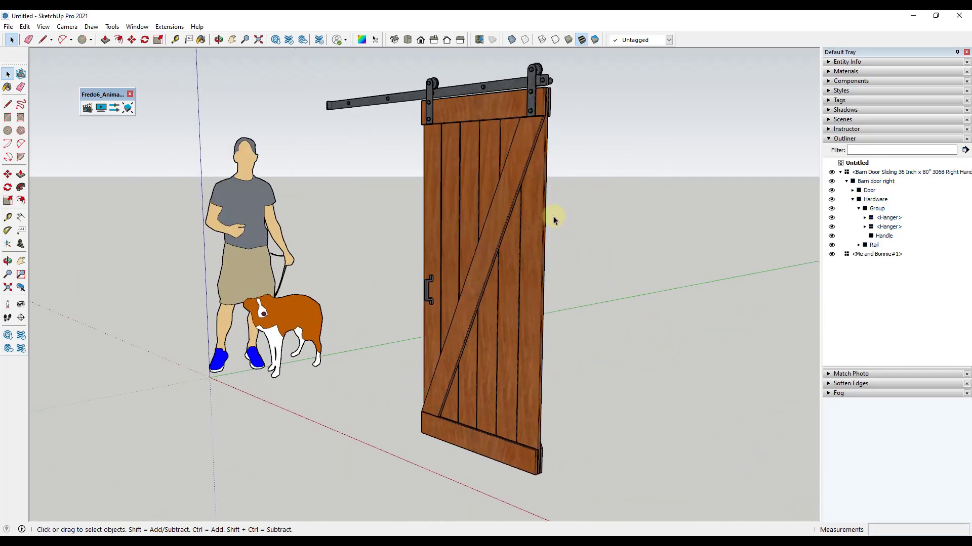
scroll(553, 218, down, 3)
middle_drag(488, 223, 521, 265)
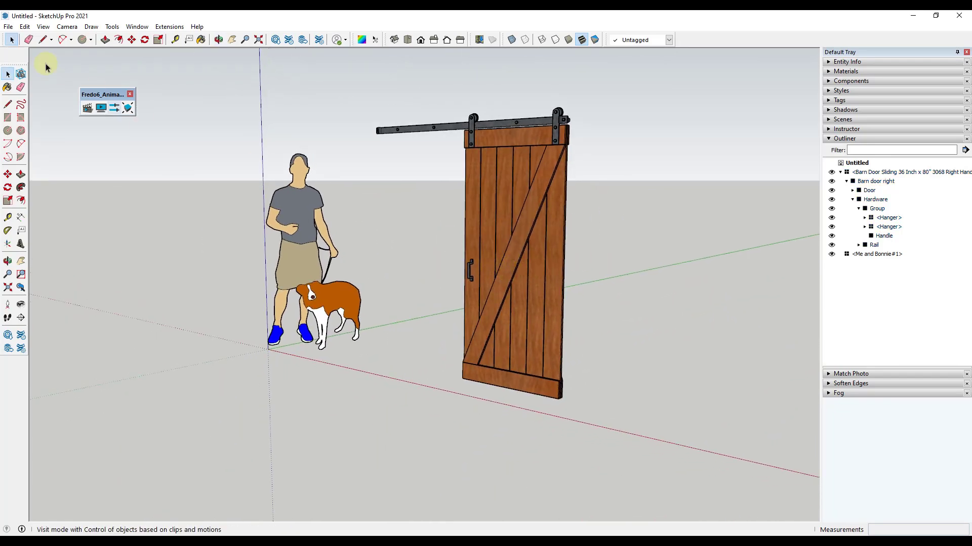
click(8, 26)
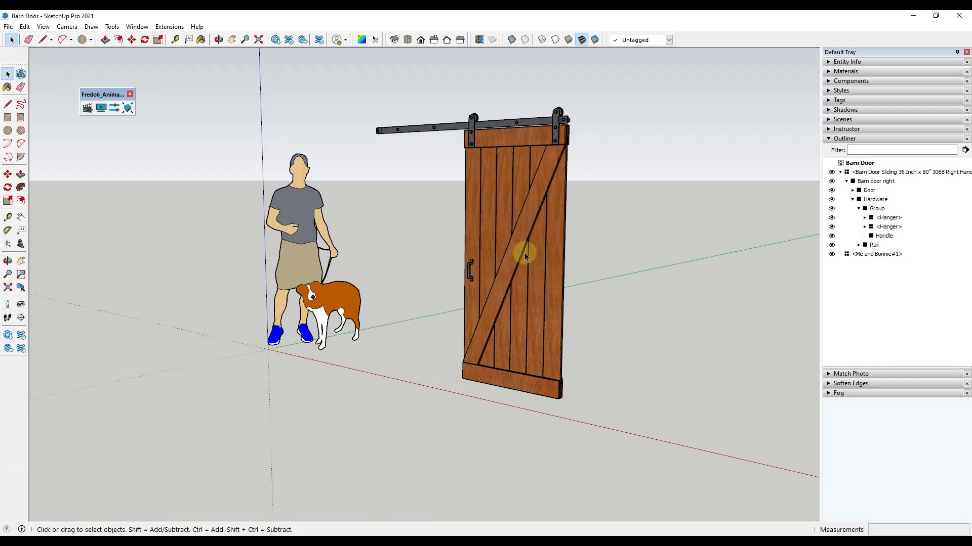
Open Animator's Clip Editor and Sequencer with a new film, and move the floating toolbar clear of its controls
middle_drag(527, 233, 557, 243)
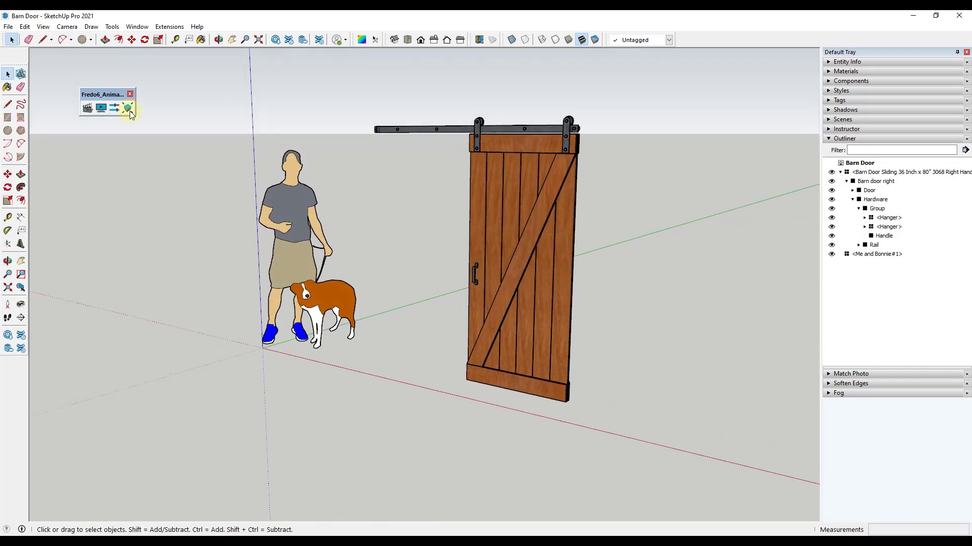
click(86, 110)
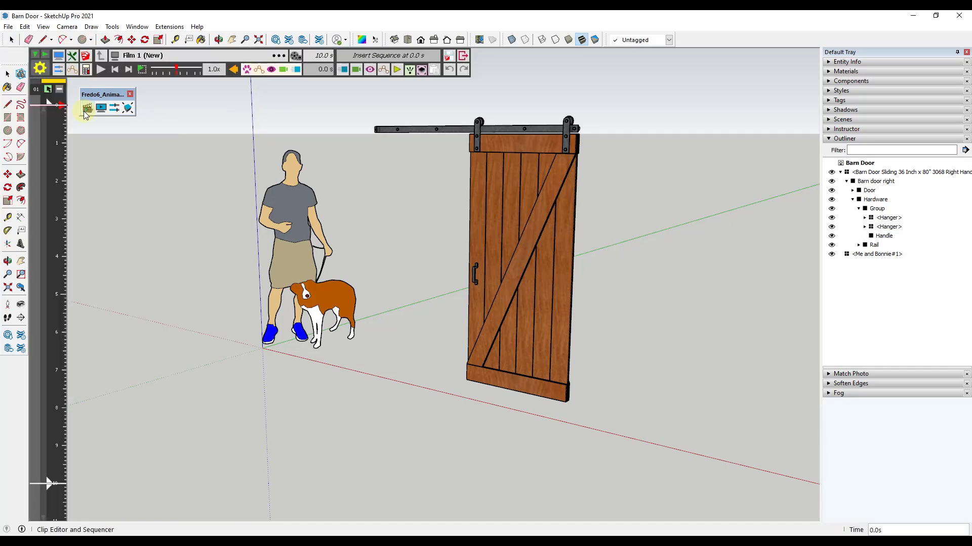
drag(101, 95, 106, 105)
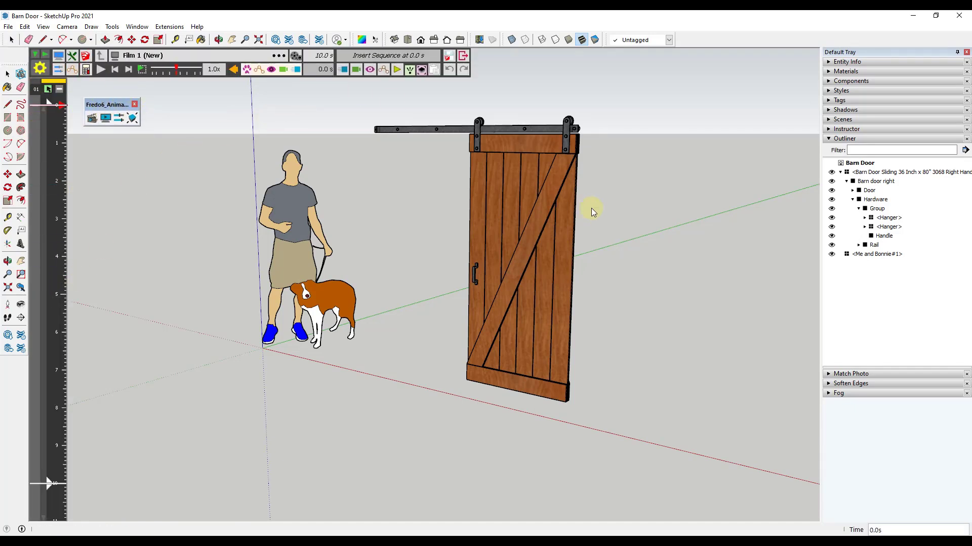
scroll(606, 181, up, 6)
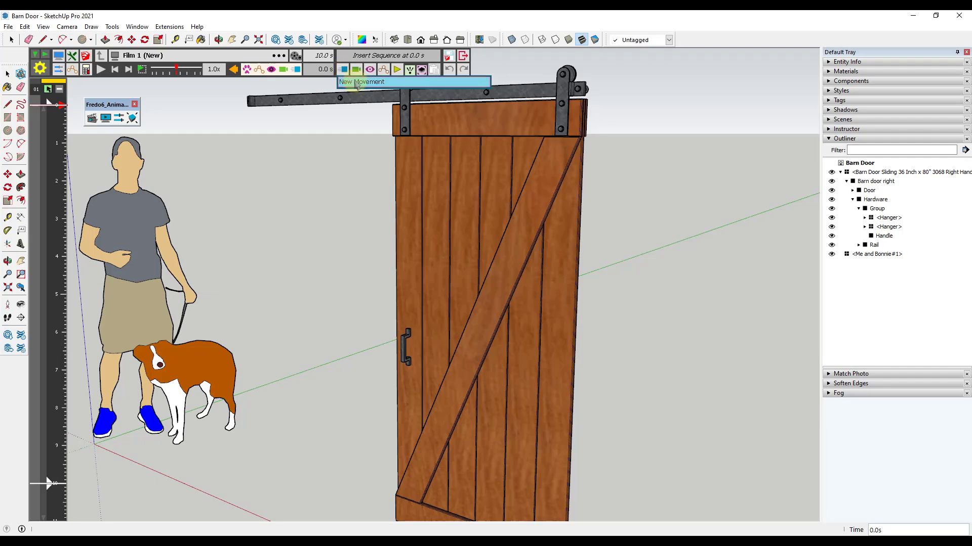
Create a new movement in Animator, set it to translation, and select the Door group as the moving object
click(356, 84)
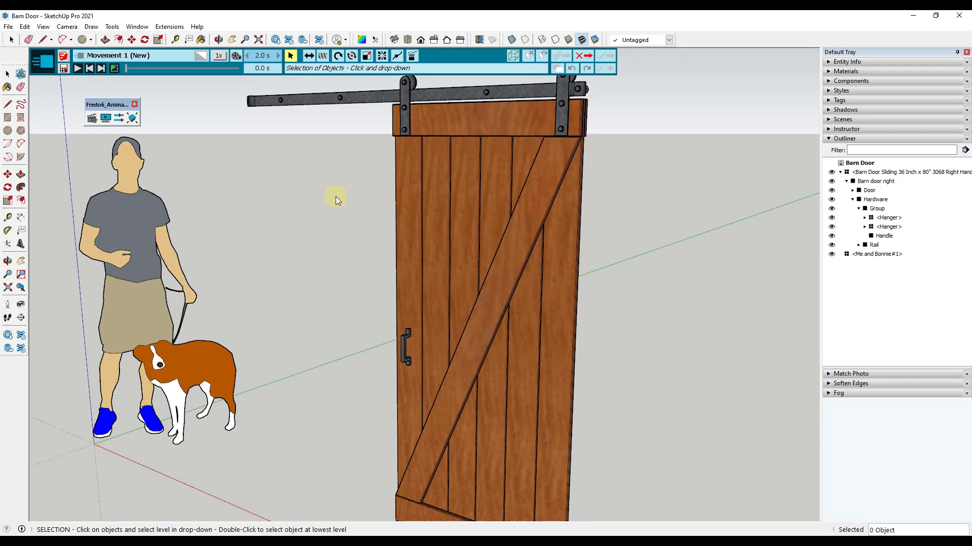
click(324, 98)
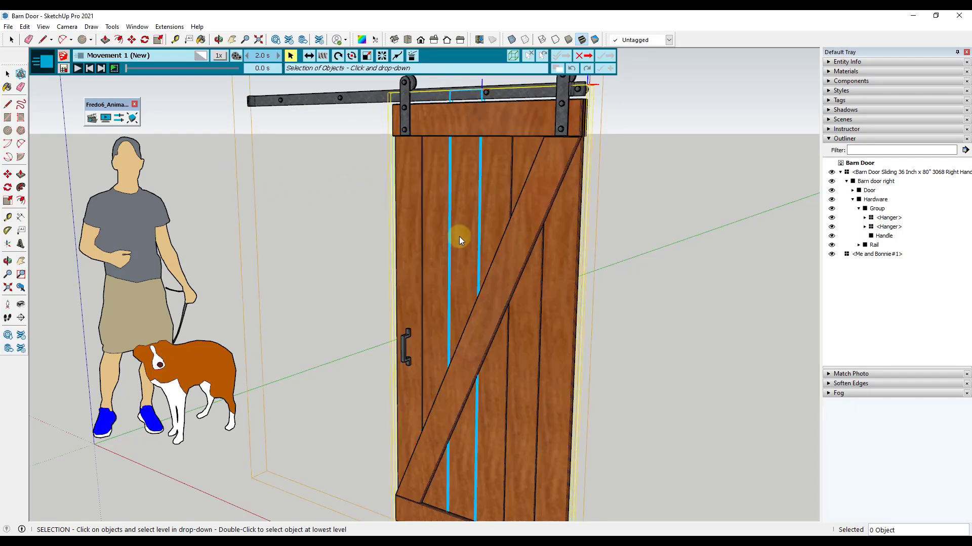
click(309, 57)
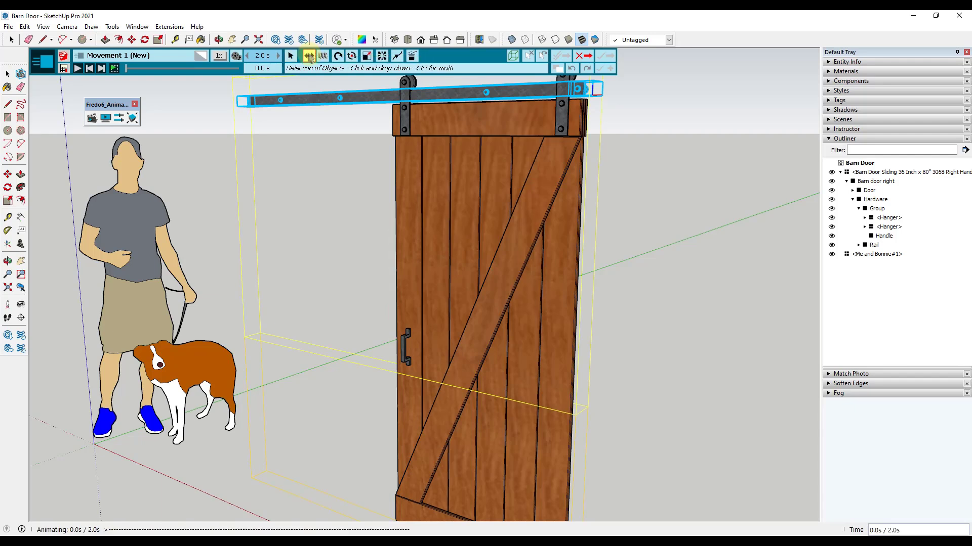
click(476, 196)
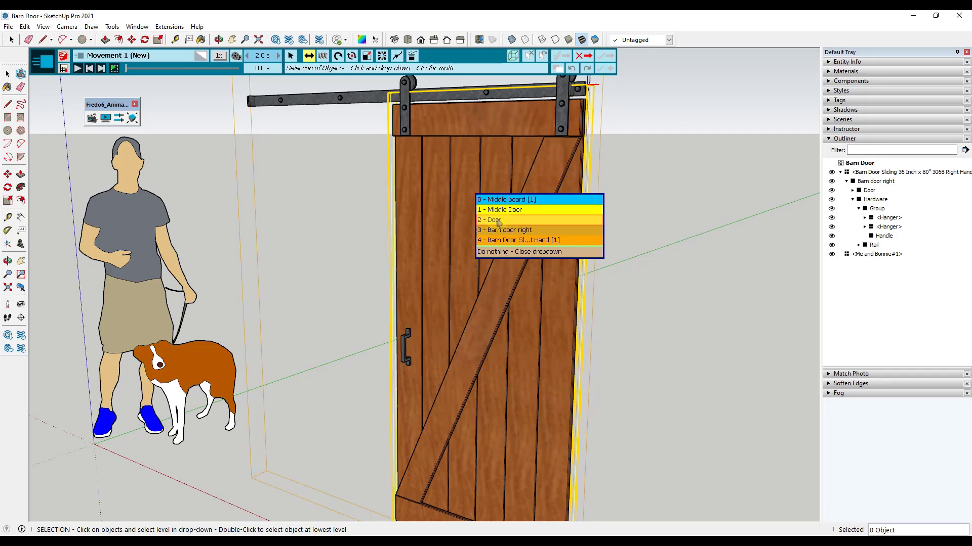
click(497, 221)
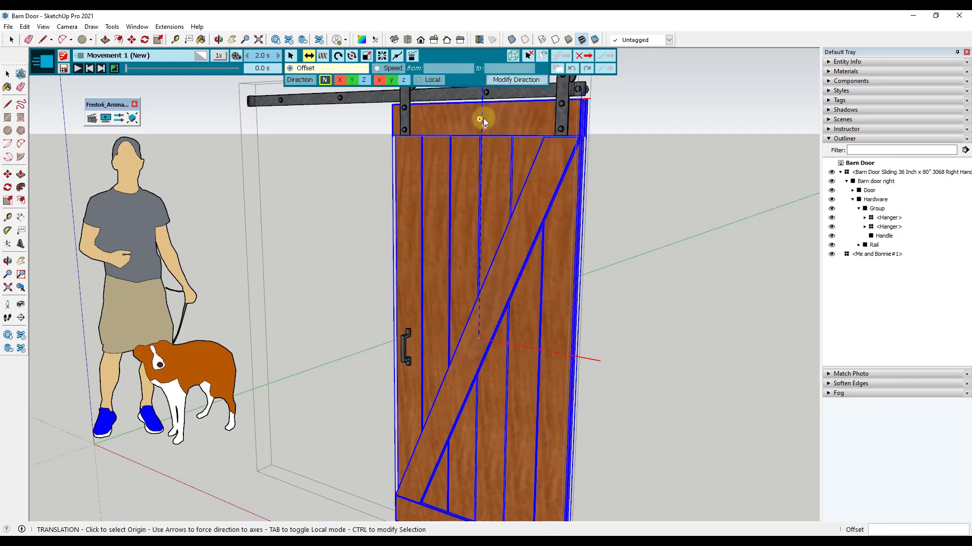
Offset the door about 3' 7/8" along the rail towards its free end and save the movement sequence
middle_drag(405, 128, 339, 115)
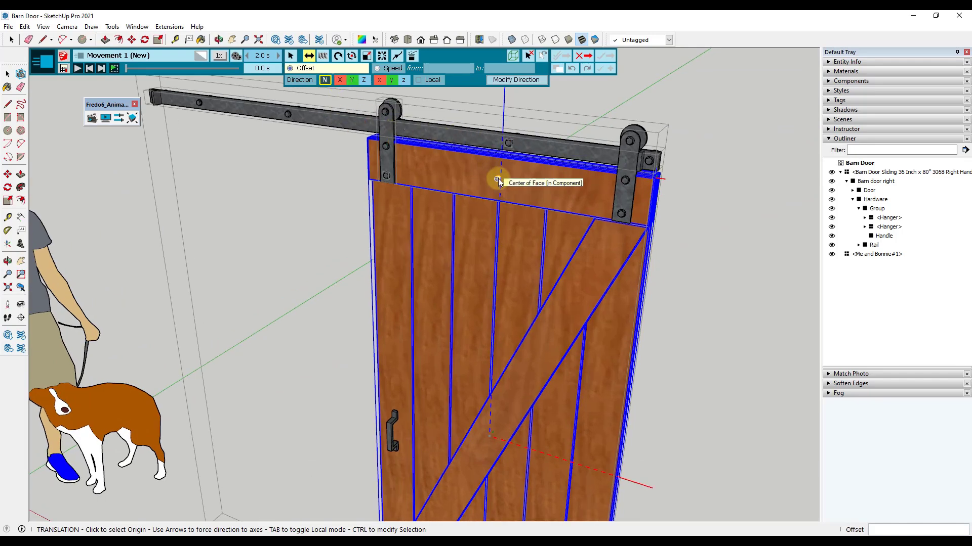
drag(498, 178, 253, 144)
scroll(157, 116, up, 3)
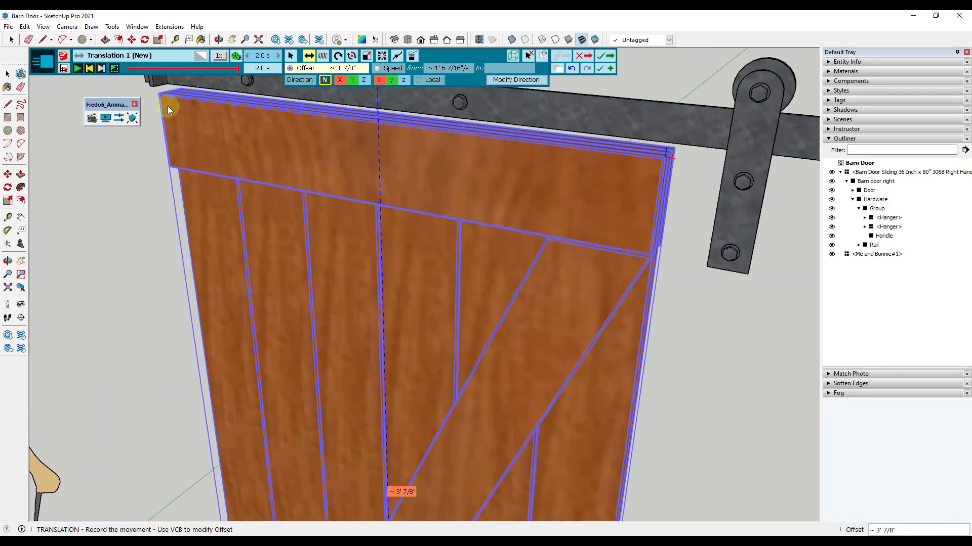
middle_drag(168, 105, 296, 133)
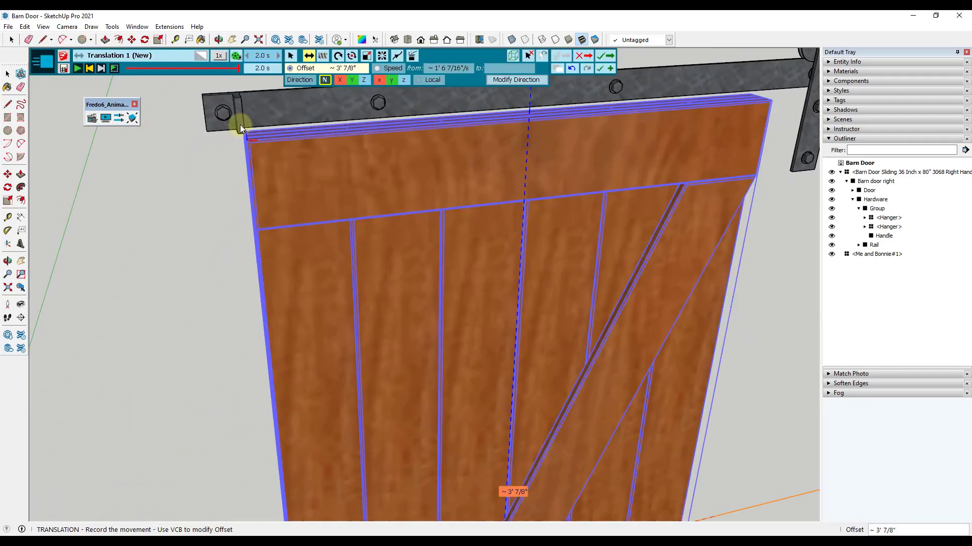
scroll(597, 197, down, 8)
middle_drag(733, 190, 460, 158)
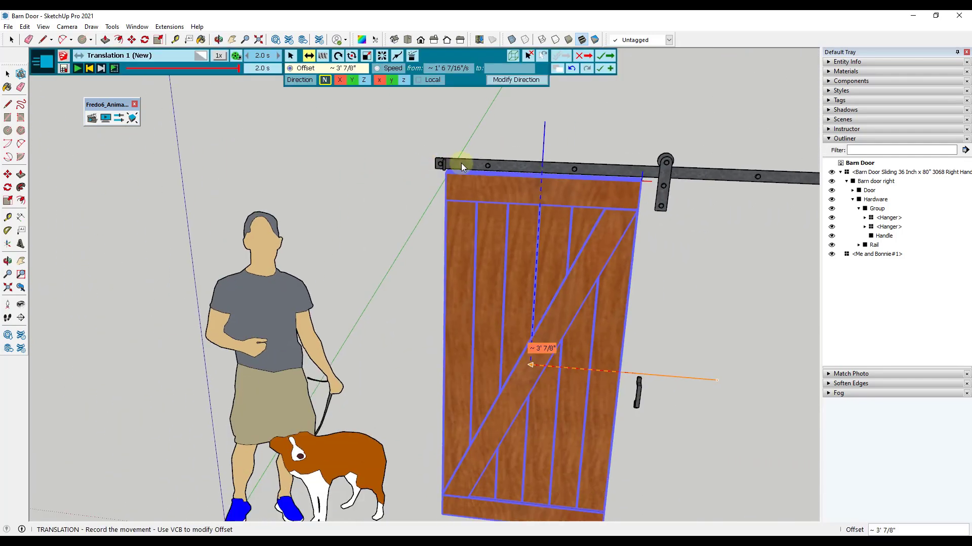
scroll(709, 187, up, 1)
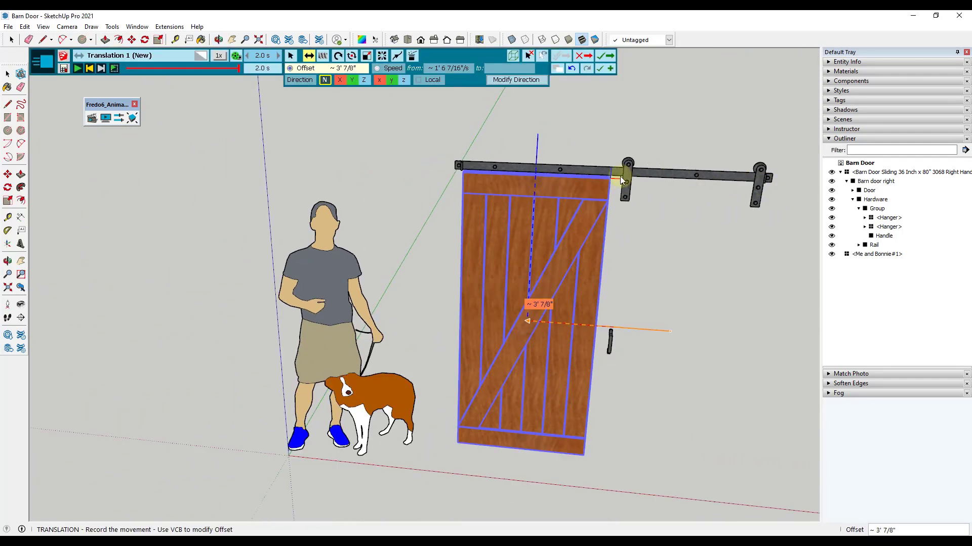
middle_drag(646, 235, 614, 223)
scroll(636, 196, up, 3)
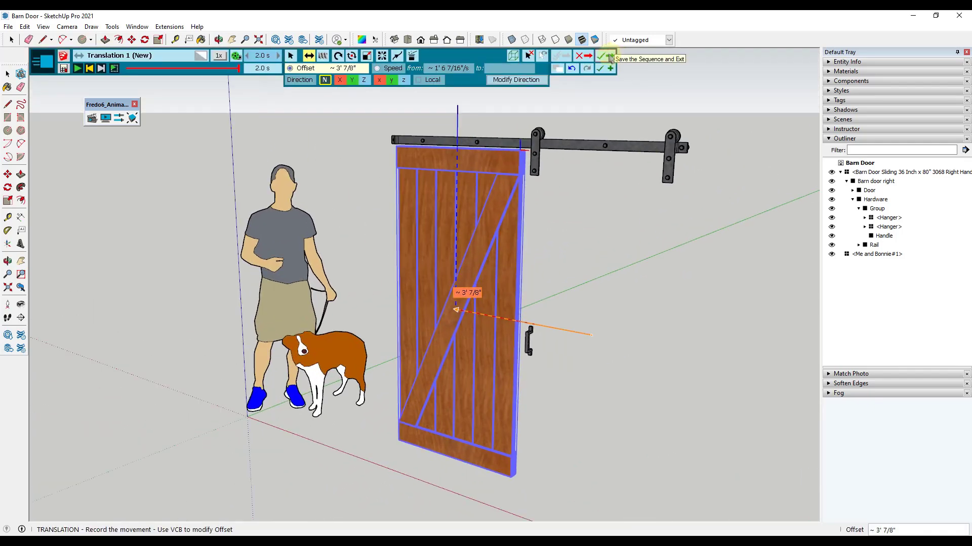
click(609, 57)
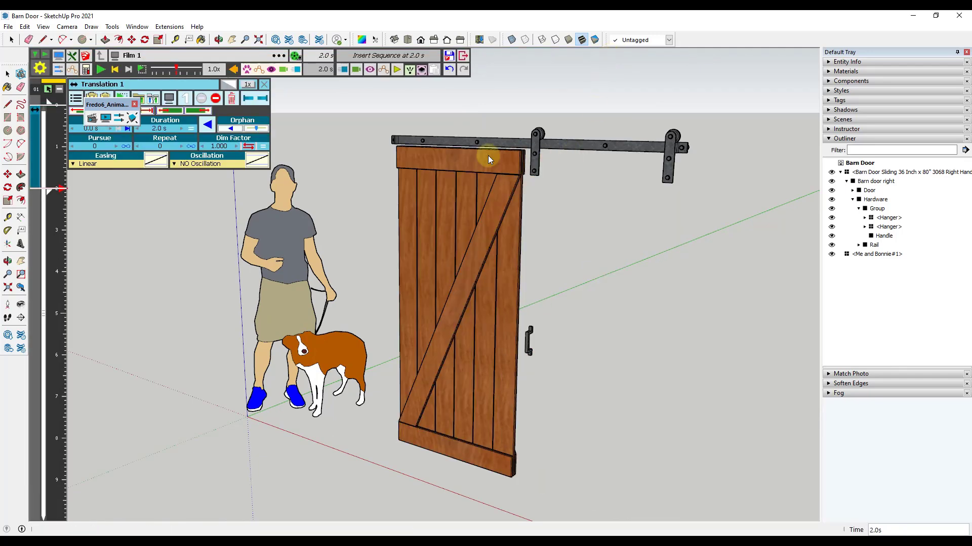
Move the floating Animator toolbar clear of the translation settings and preview the door's movement from the start of the timeline
drag(107, 104, 108, 187)
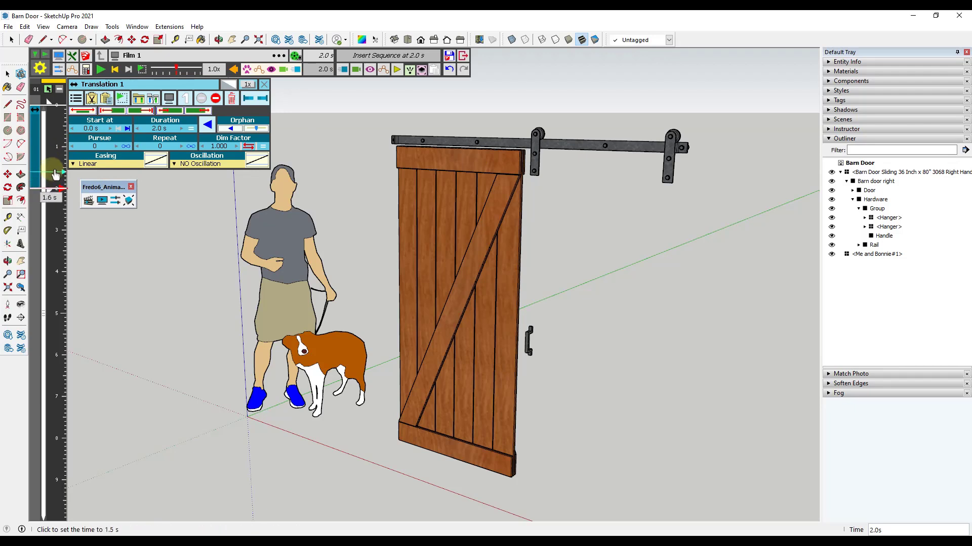
click(58, 137)
drag(57, 137, 57, 105)
click(101, 69)
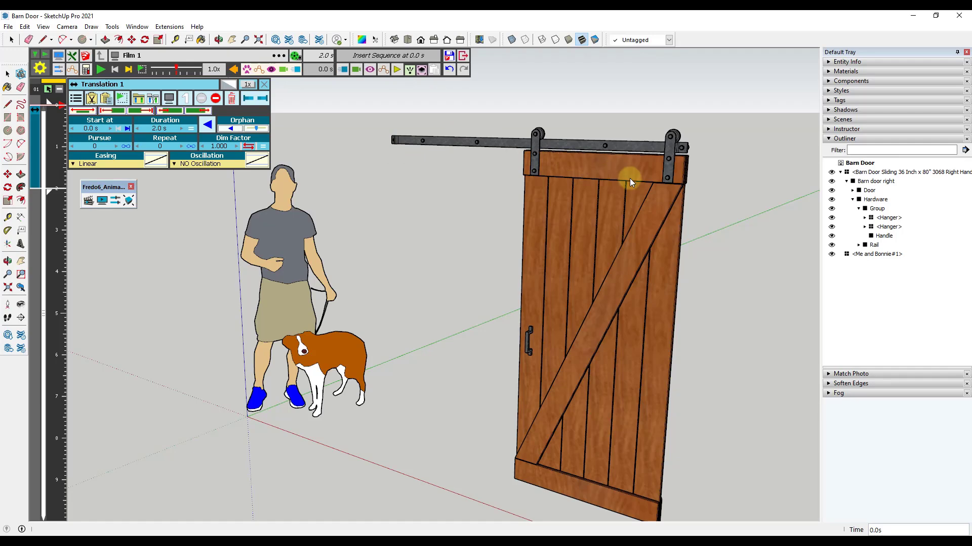
Insert a new kinematic constraint at 0.0 s and pick the Door group as its master
scroll(714, 187, up, 4)
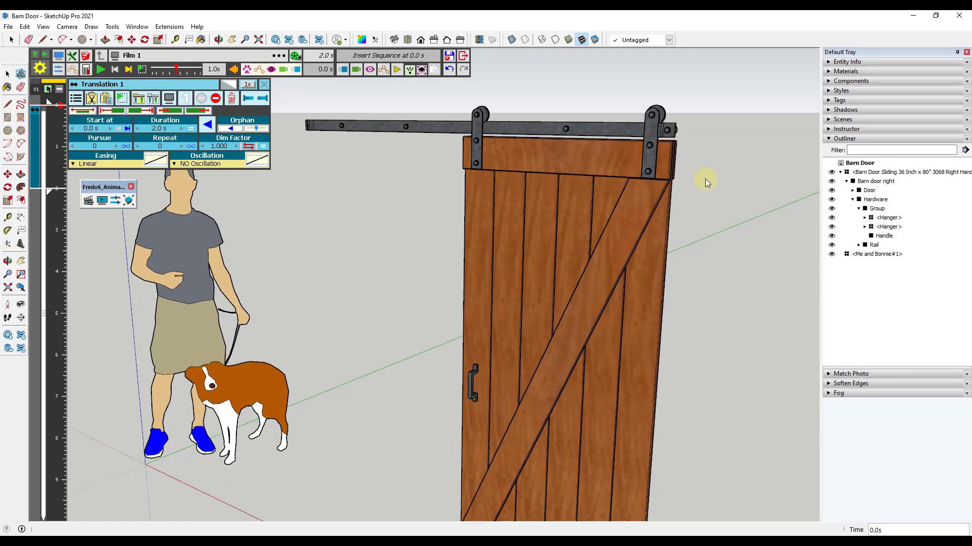
scroll(628, 202, down, 2)
scroll(451, 151, up, 3)
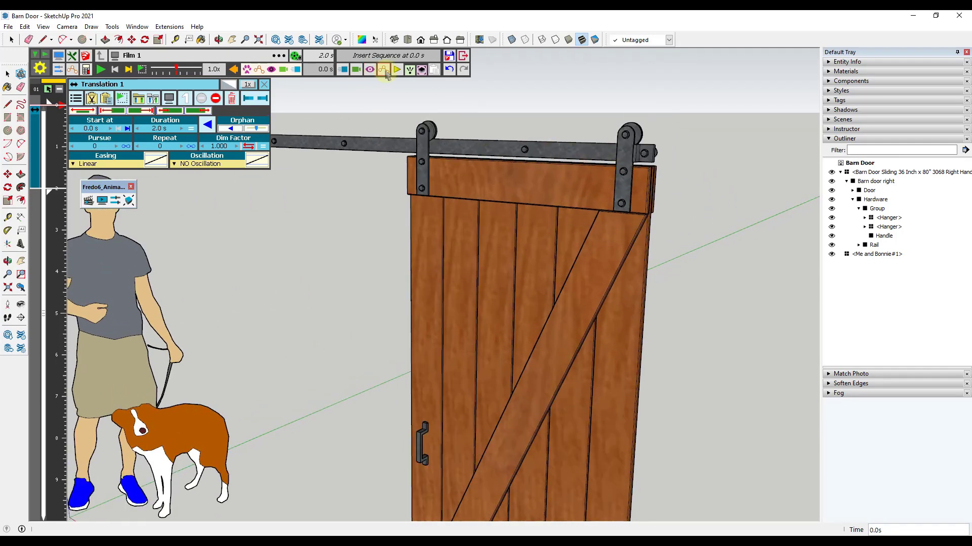
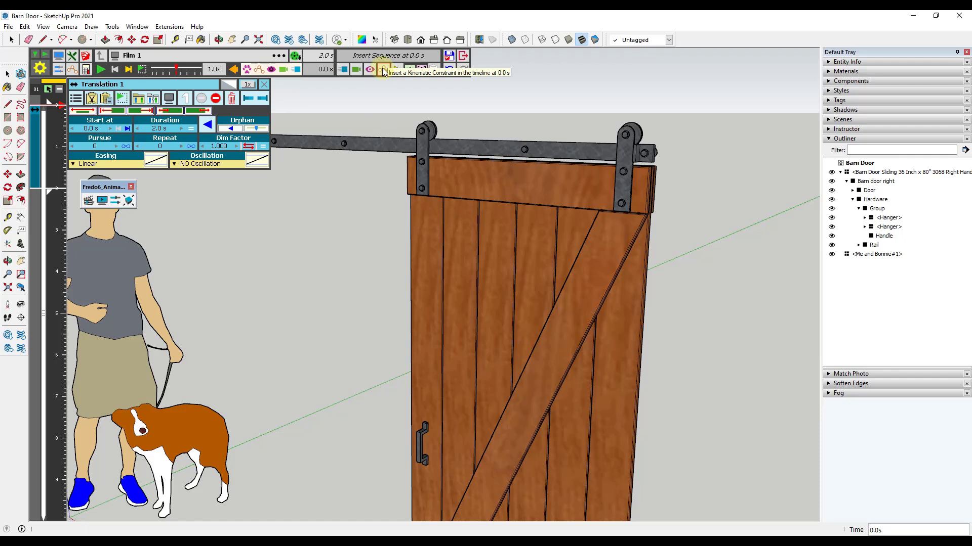
click(383, 70)
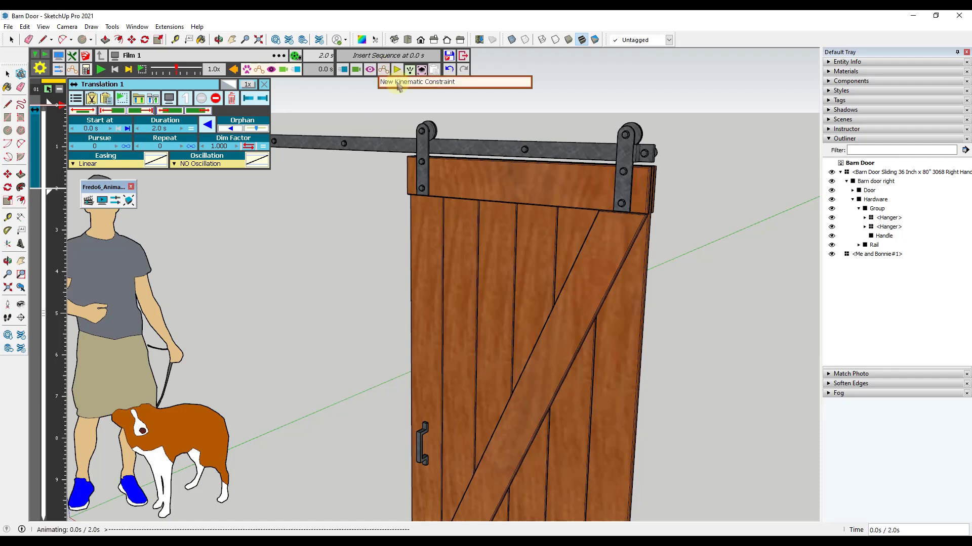
click(398, 83)
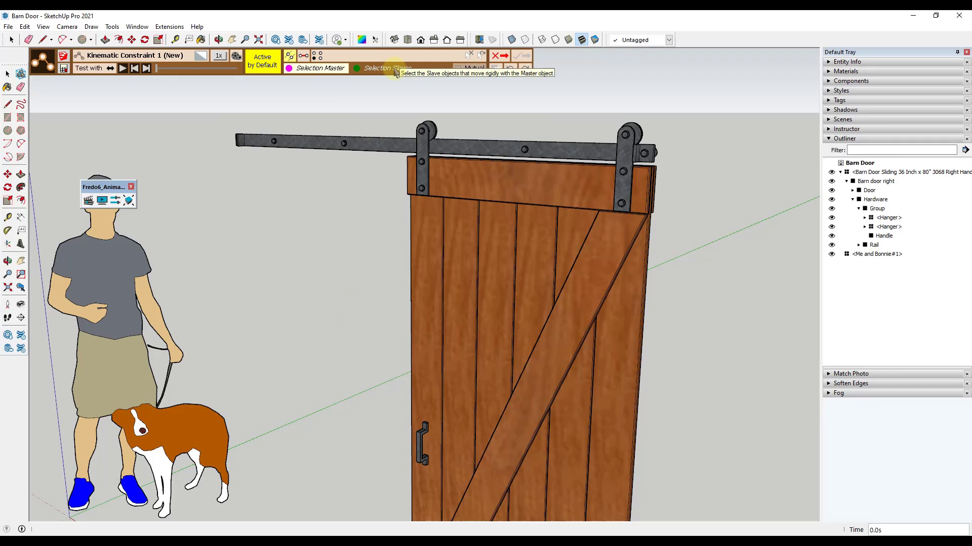
click(396, 71)
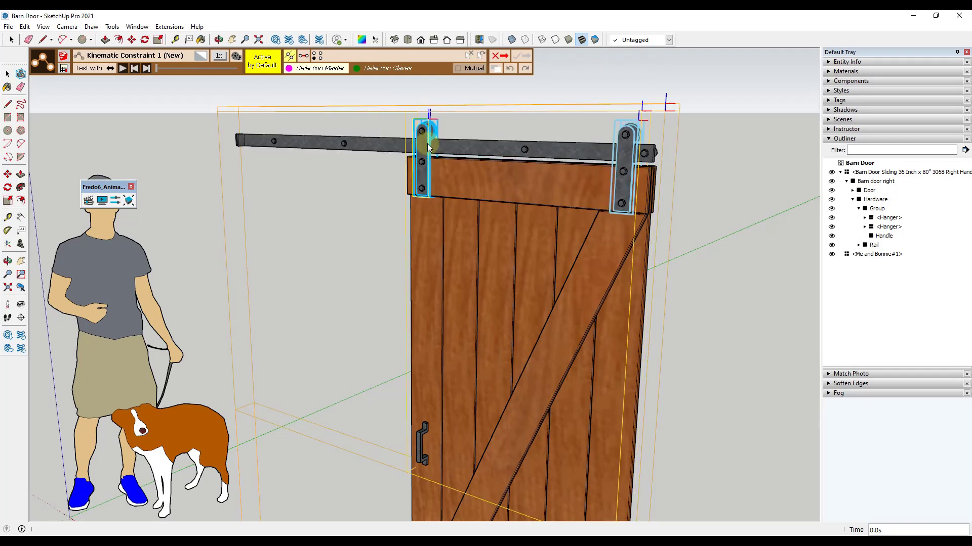
click(535, 189)
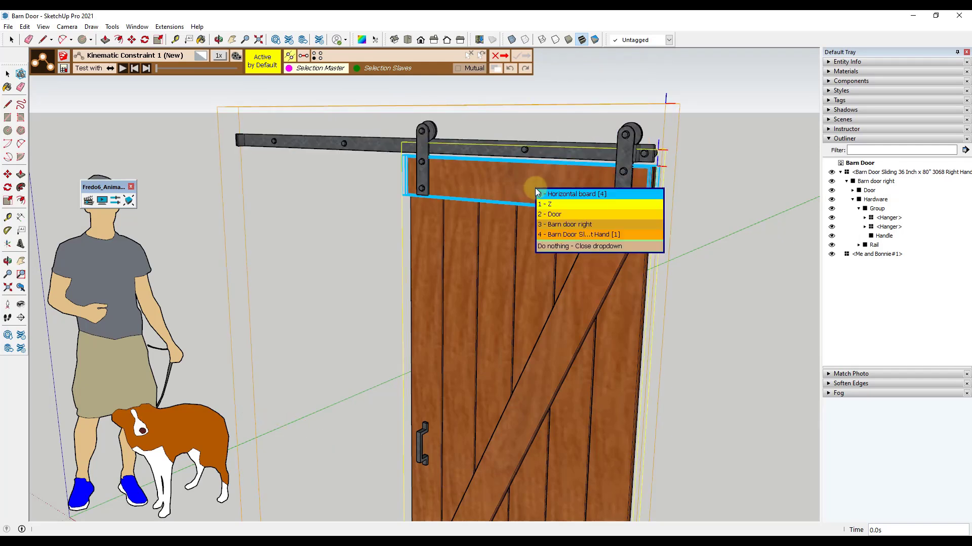
click(555, 214)
Assign the group holding the hangers and handle as the constraint's slave, leaving out the rail, and save the constraint
click(460, 177)
click(420, 146)
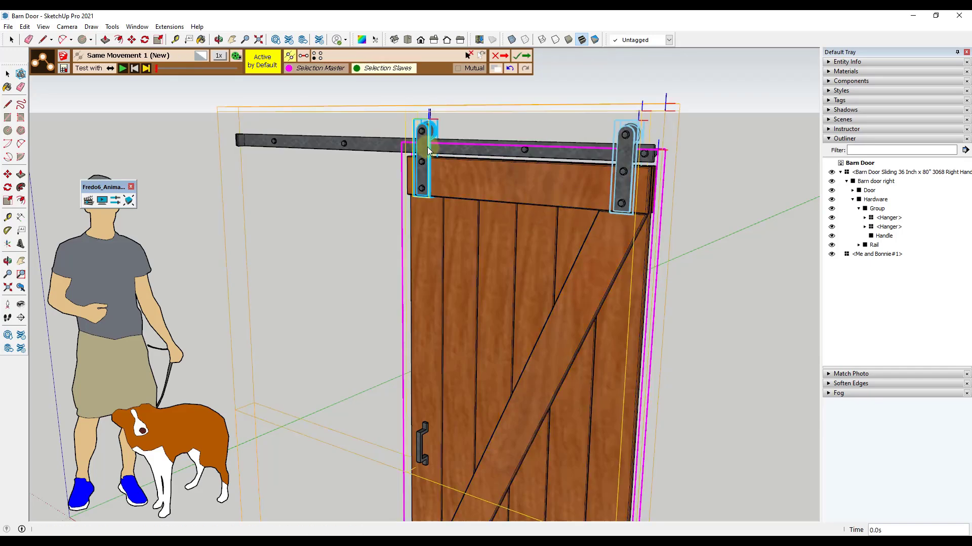
scroll(426, 147, down, 3)
scroll(422, 145, up, 3)
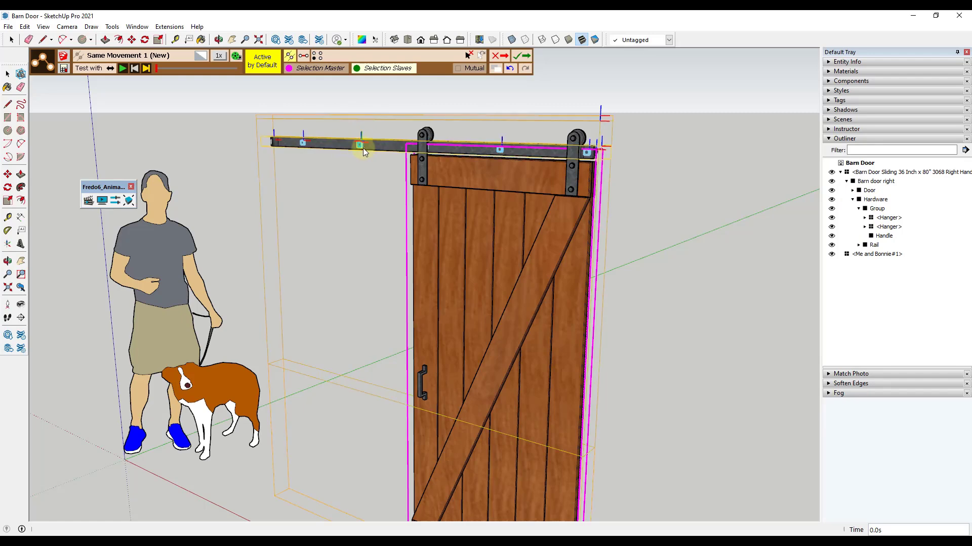
click(422, 149)
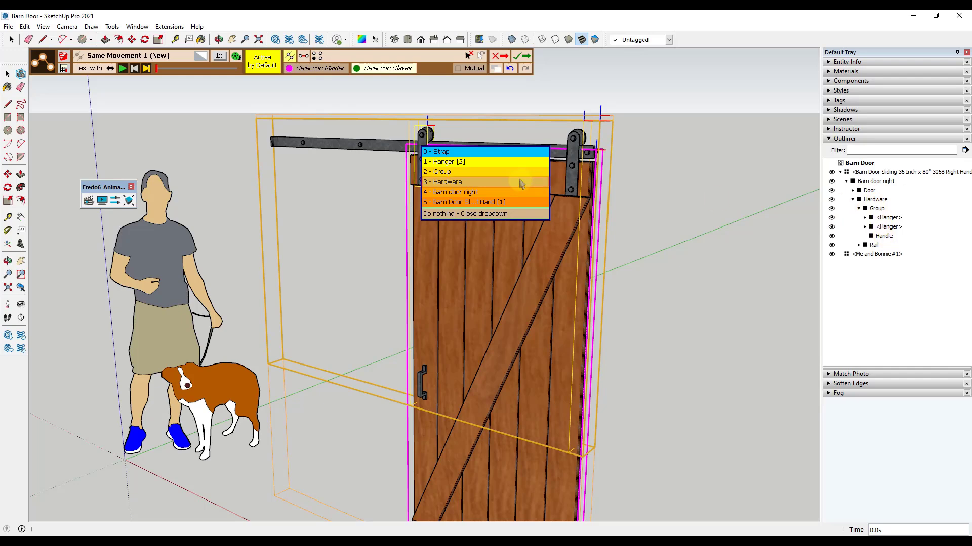
click(445, 174)
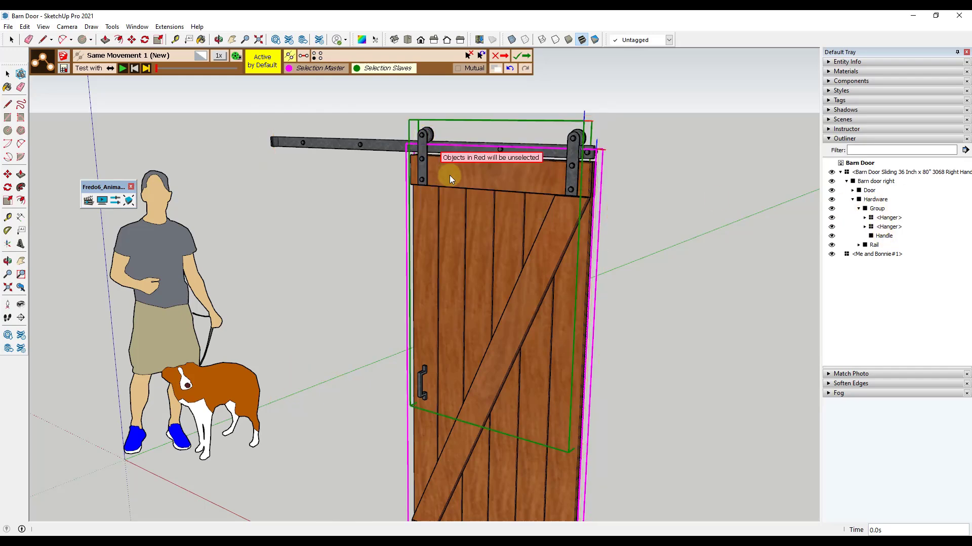
click(518, 55)
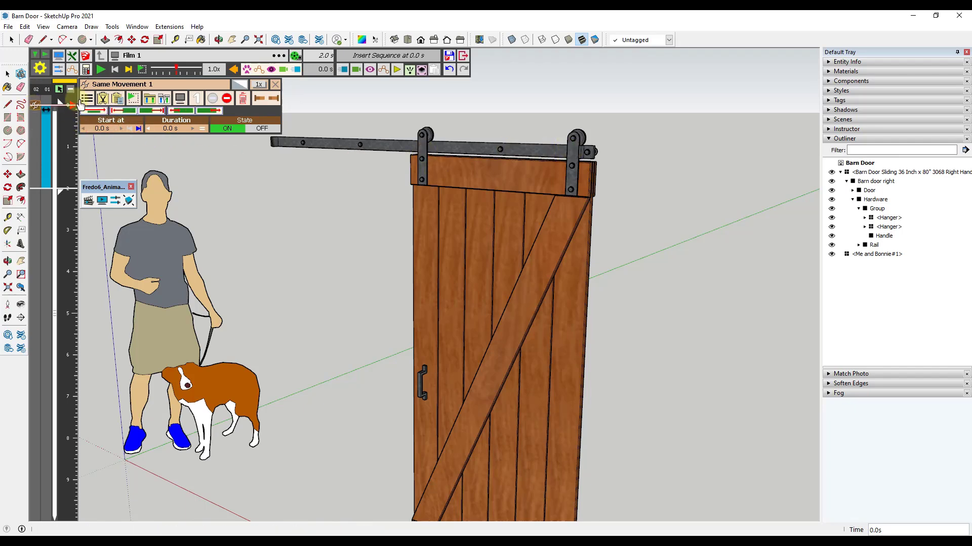
Play the film to check how the door, hangers and handle move along the rail, and return the timeline to 0 s
click(101, 70)
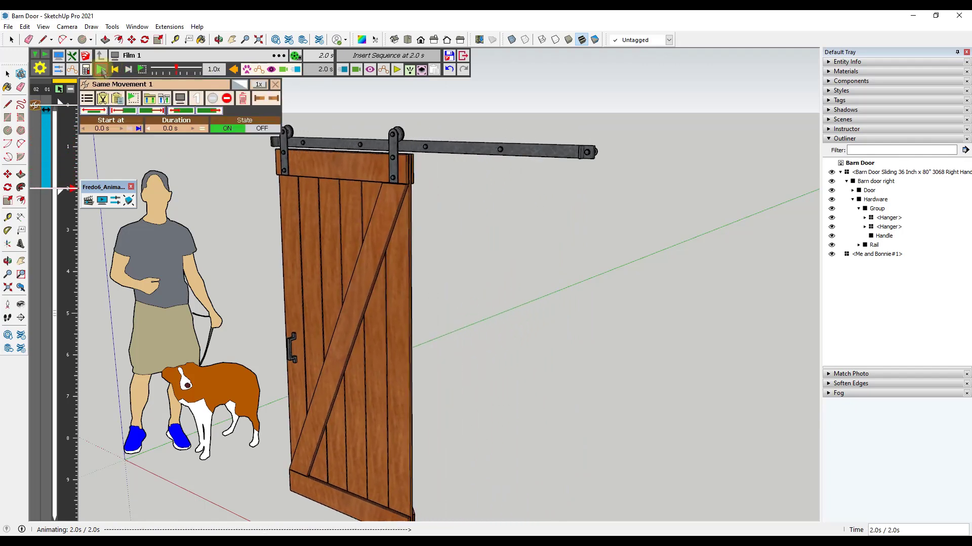
click(101, 70)
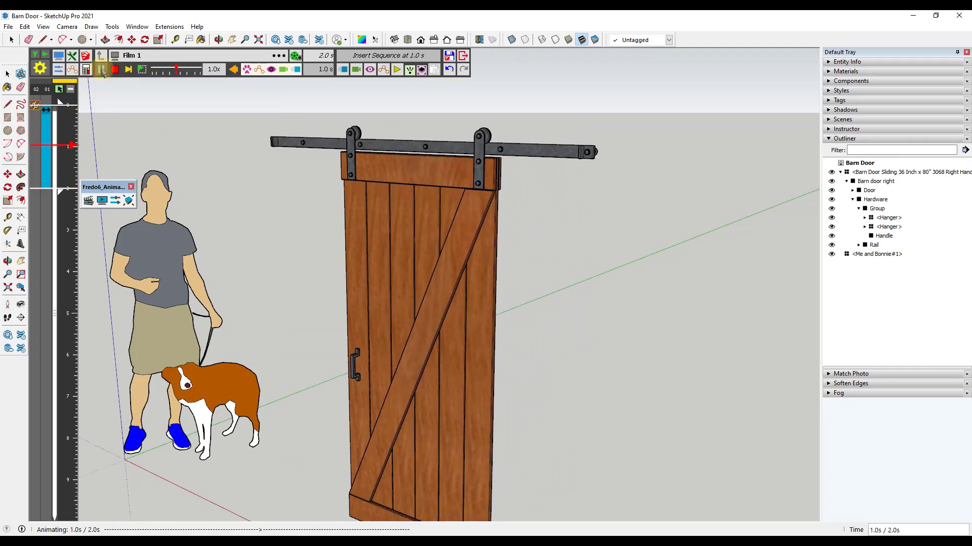
click(338, 231)
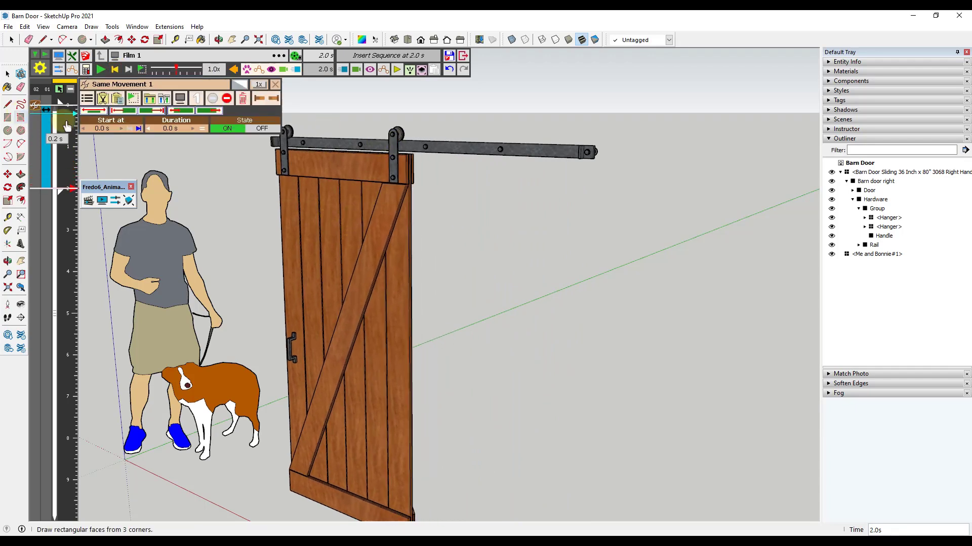
click(442, 160)
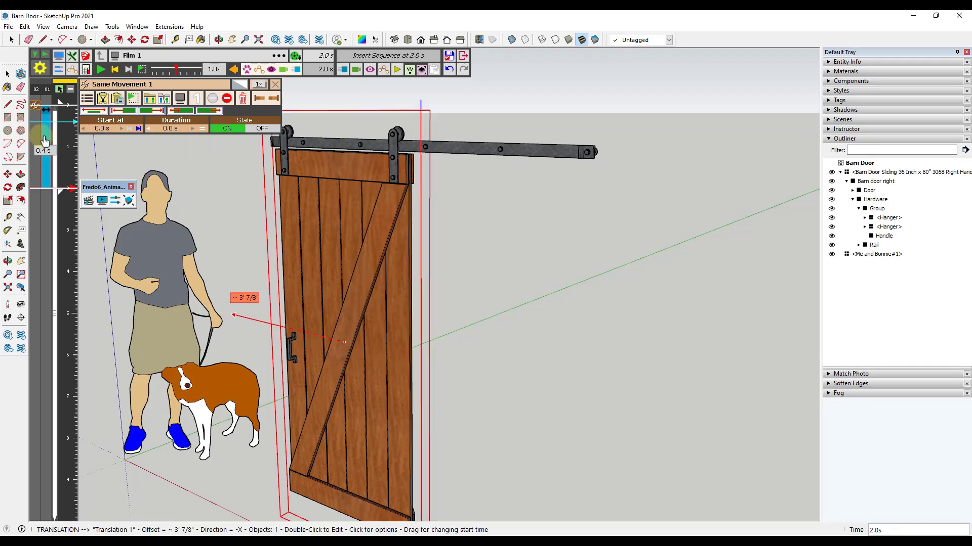
Examine the hanger wheels, their axles and the rail end up close from the side and front of the door
scroll(572, 141, up, 5)
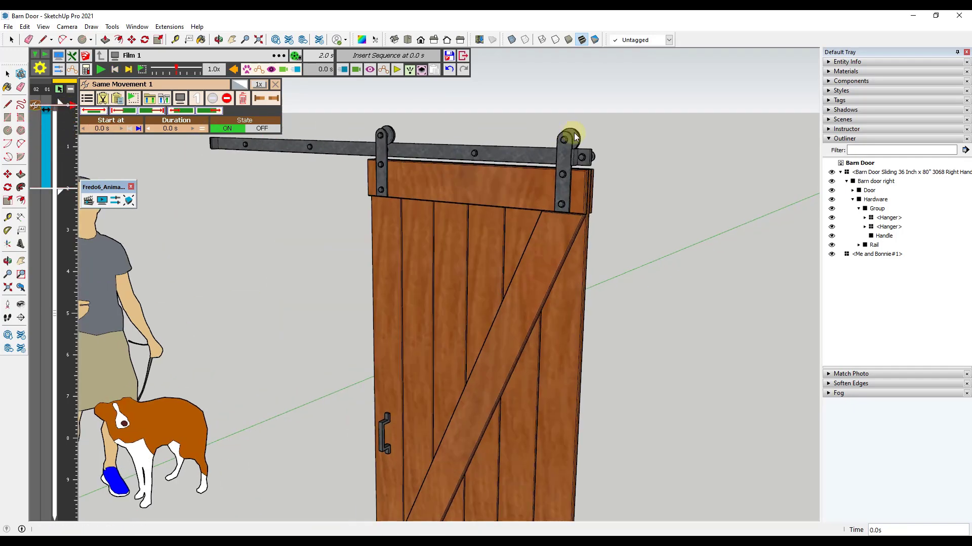
middle_drag(581, 141, 186, 169)
scroll(296, 129, up, 5)
scroll(472, 215, down, 3)
scroll(471, 215, down, 4)
middle_drag(493, 204, 609, 193)
scroll(610, 193, up, 5)
scroll(602, 194, up, 2)
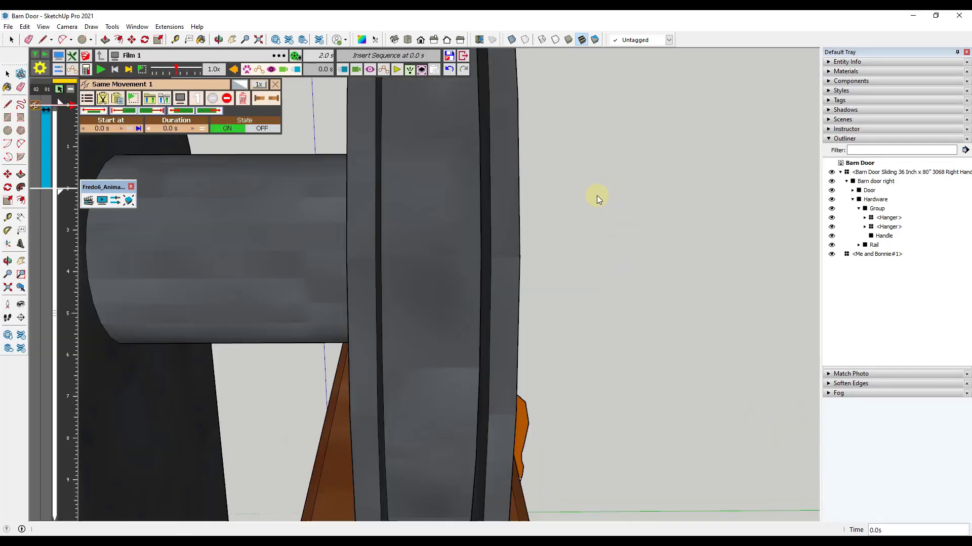
scroll(598, 194, down, 6)
scroll(601, 200, up, 1)
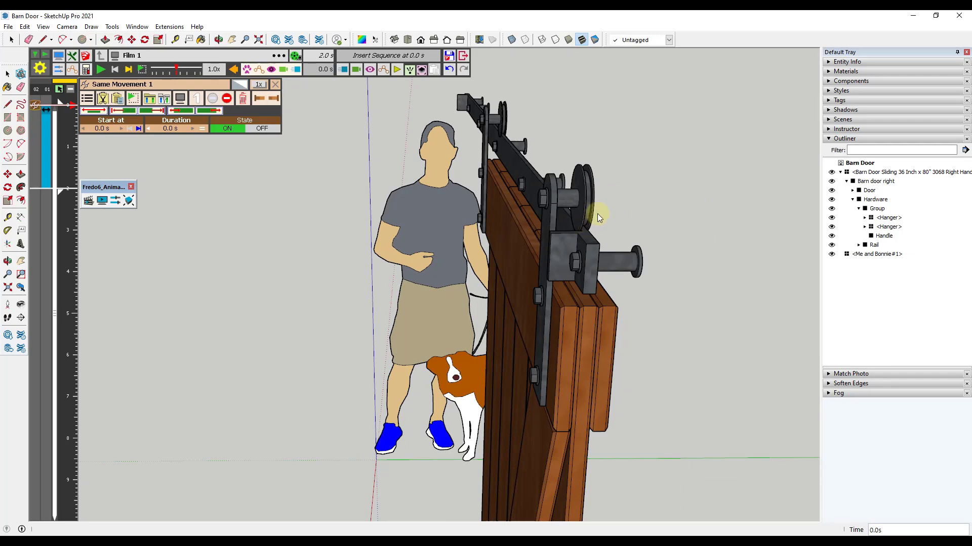
scroll(605, 196, up, 4)
scroll(595, 196, down, 4)
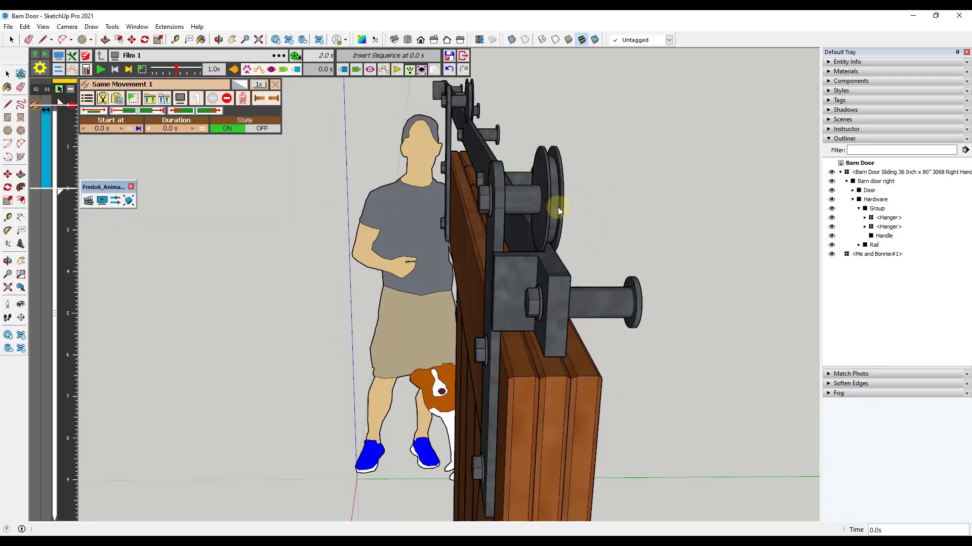
middle_drag(584, 204, 557, 202)
middle_drag(330, 174, 449, 203)
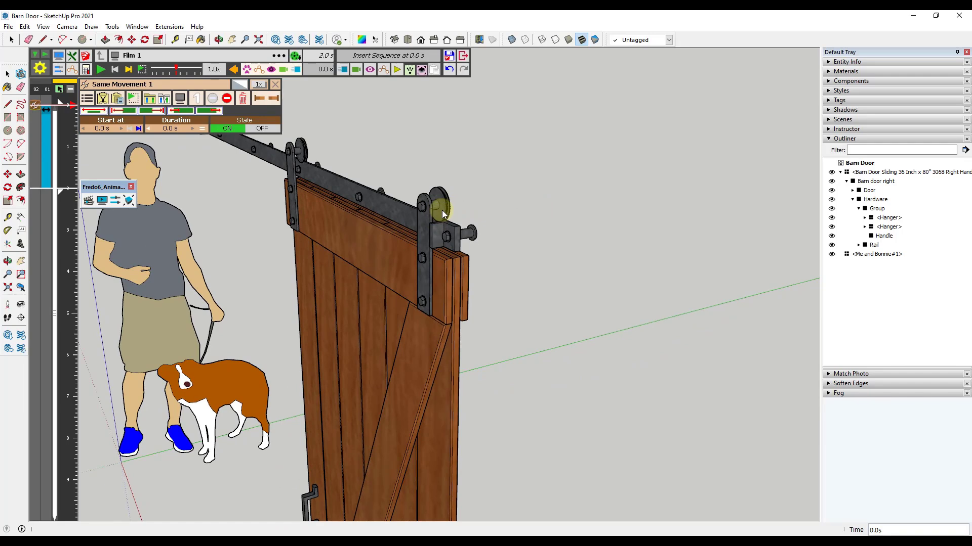
Exit the film editor, saving all animation data and the model
click(463, 57)
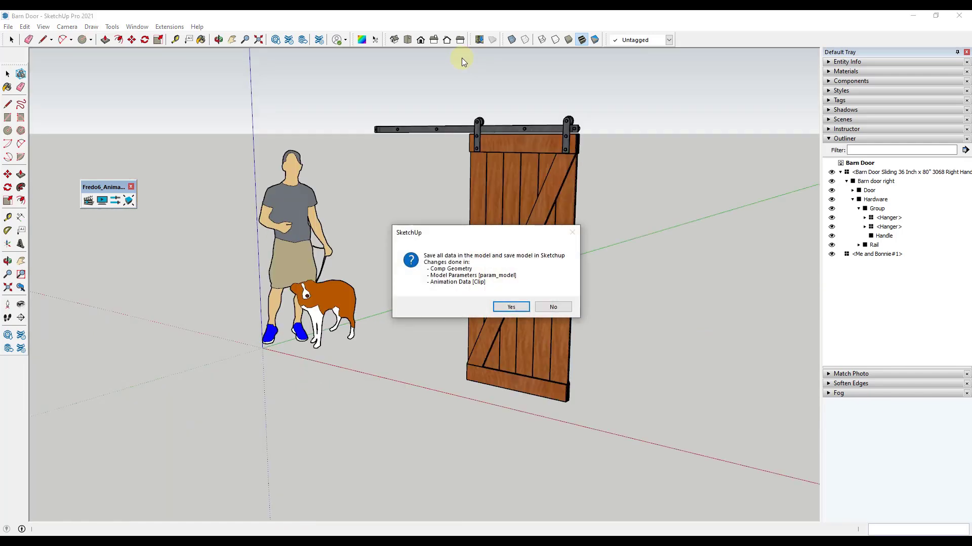
click(510, 307)
Open the nested barn door, Hardware and hardware groups down to the hanger's contents and select its Strap group
middle_drag(571, 121, 255, 181)
click(255, 181)
mouse_move(398, 162)
middle_down()
mouse_move(352, 175)
mouse_move(403, 158)
middle_up()
scroll(481, 189, up, 6)
double_click(486, 183)
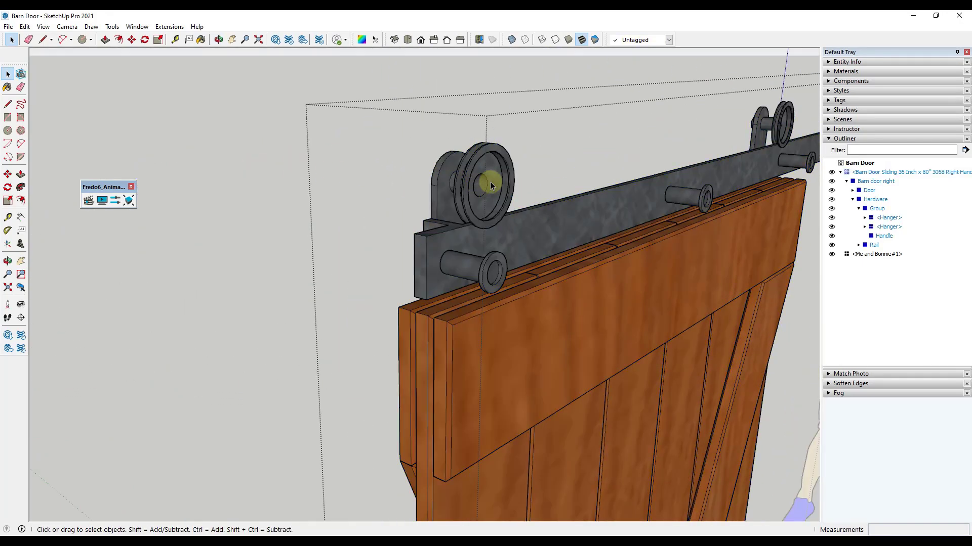
double_click(493, 181)
double_click(496, 181)
click(496, 180)
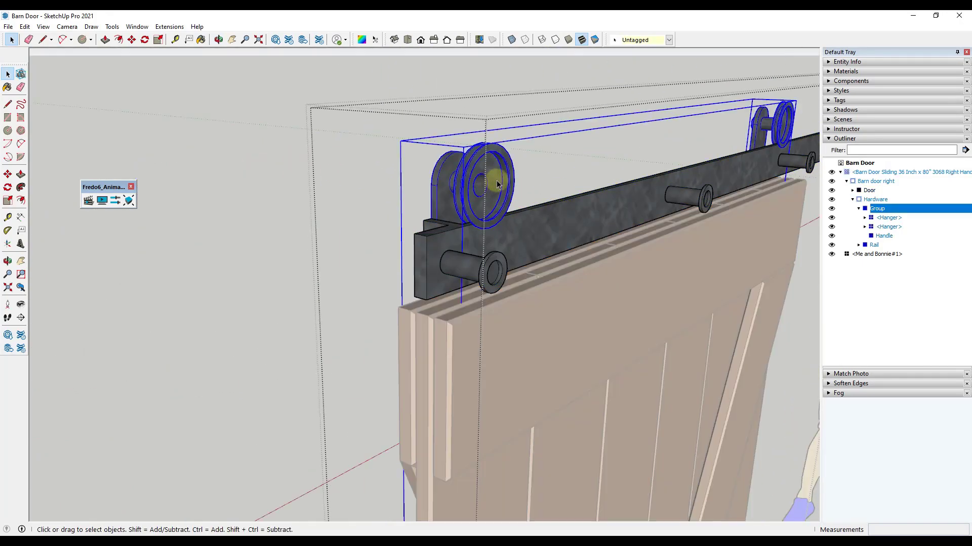
double_click(495, 180)
click(494, 180)
double_click(493, 180)
click(490, 182)
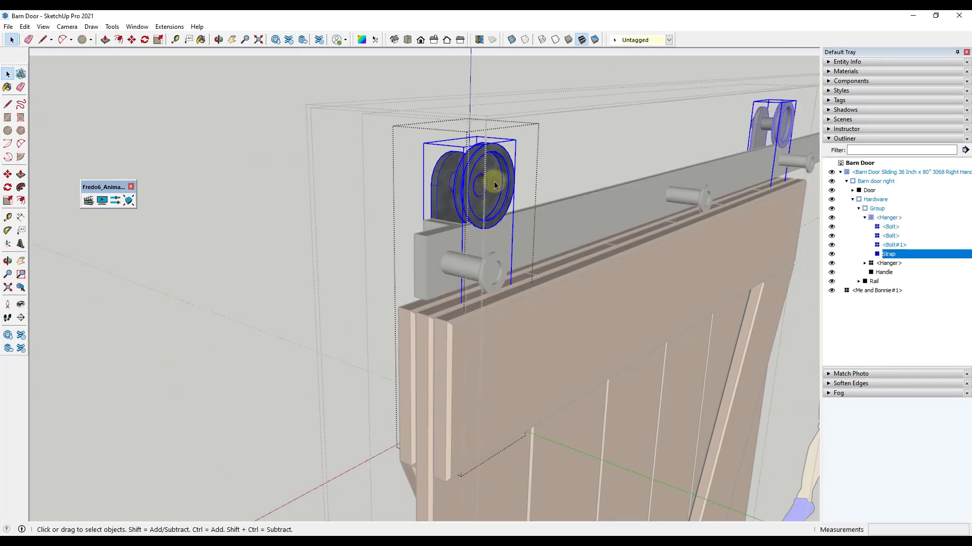
Open the hanger's Strap group, select only the wheel's geometry and make it a group
double_click(494, 181)
triple_click(495, 181)
mouse_move(496, 180)
middle_down()
mouse_move(486, 180)
mouse_move(499, 184)
middle_up()
middle_drag(682, 112, 607, 152)
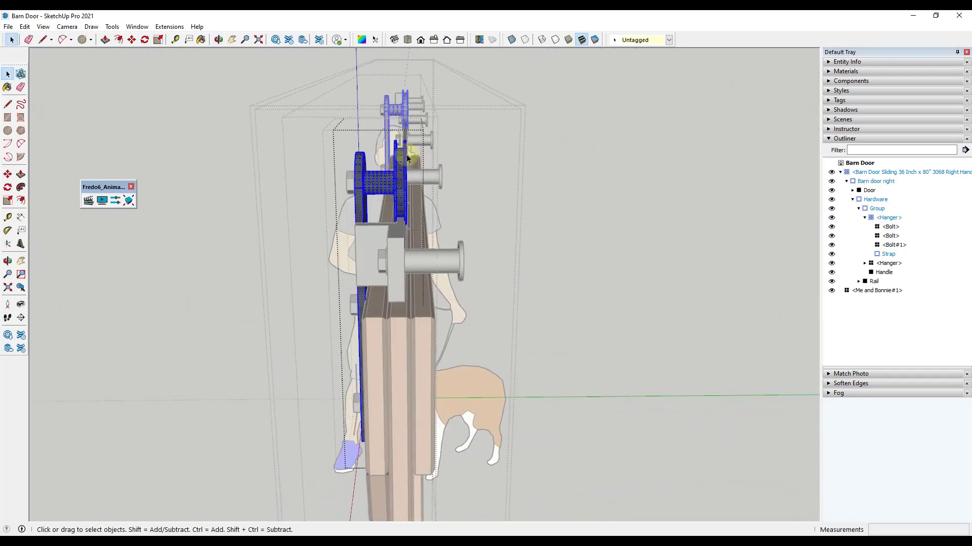
mouse_move(432, 231)
middle_down()
mouse_move(385, 178)
mouse_move(481, 182)
mouse_move(393, 168)
middle_up()
right_click(393, 169)
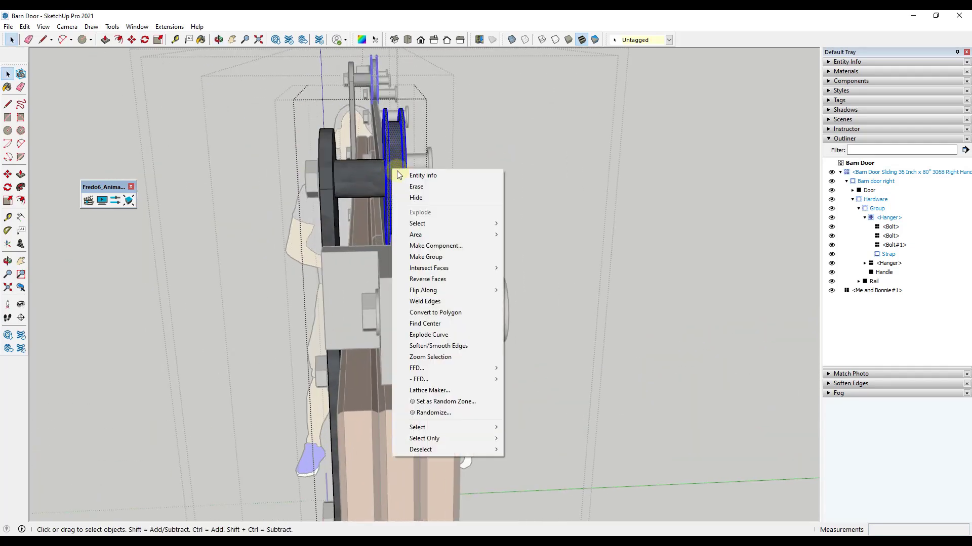
click(437, 258)
Rename the new group inside Strap as Wheel
right_click(891, 265)
click(888, 530)
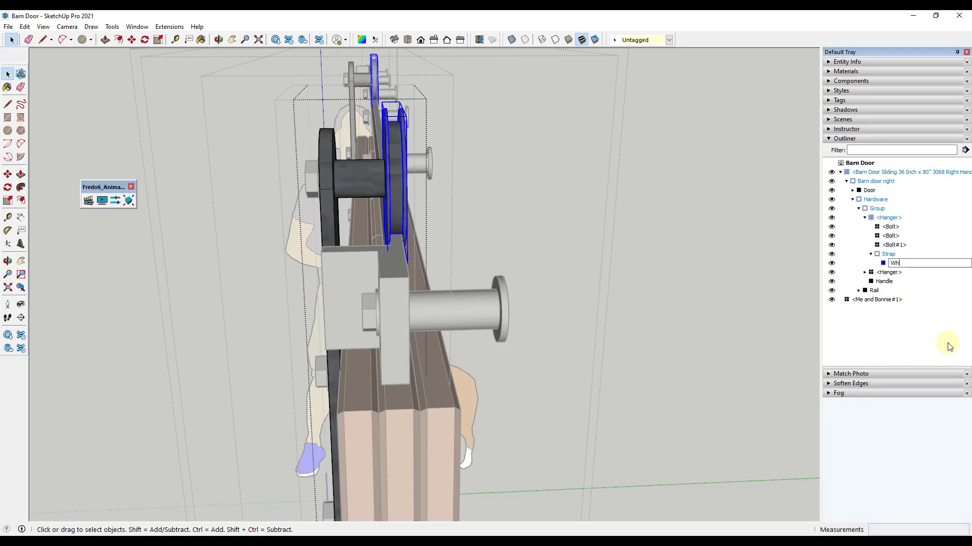
text(Wheel)
key(Return)
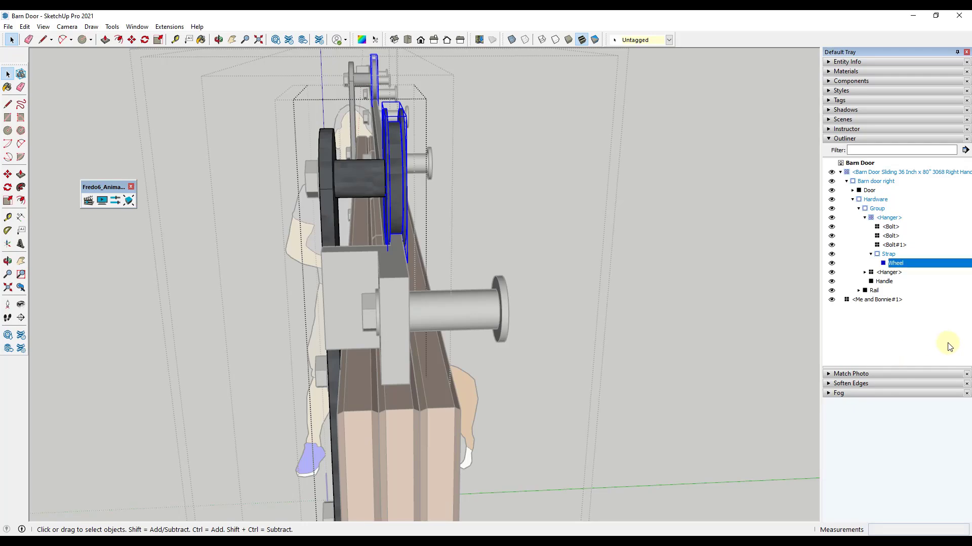
Check the extent of the Wheel group against the axle and strap, and leave the Strap group's editing
click(517, 233)
scroll(344, 284, up, 3)
middle_drag(345, 285, 315, 162)
click(315, 161)
double_click(316, 165)
double_click(317, 169)
click(318, 173)
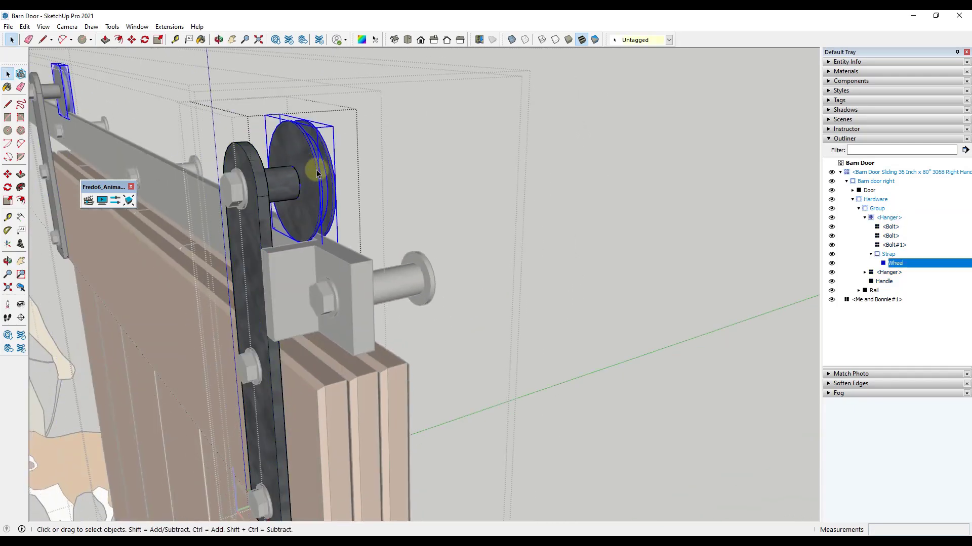
click(481, 190)
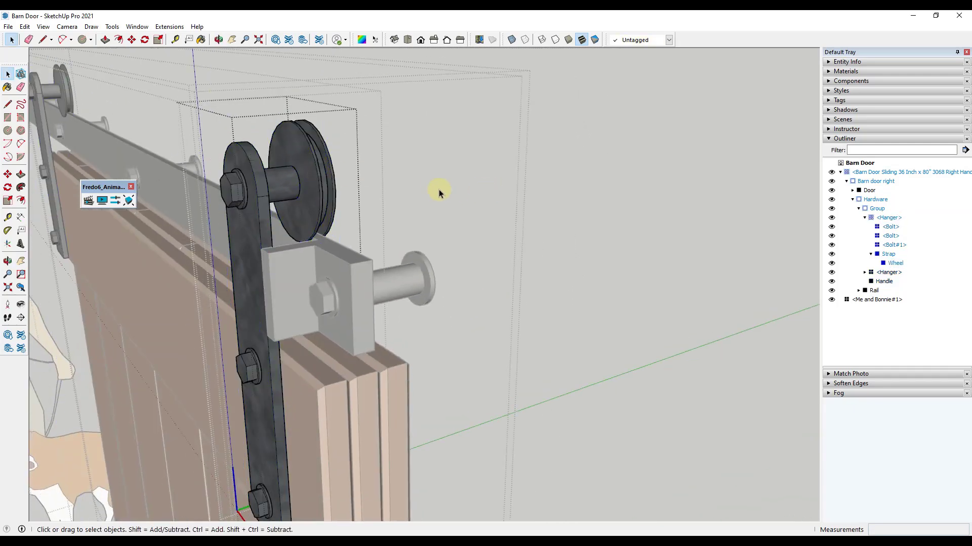
Reopen Film 1 in the Animator and insert a new movement at 0.0 s using the Spin operation
click(89, 201)
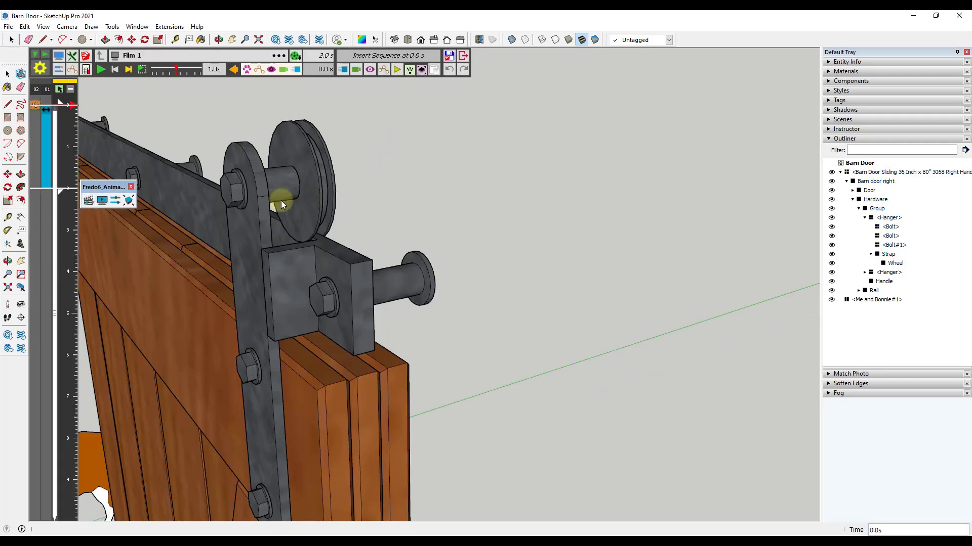
click(344, 69)
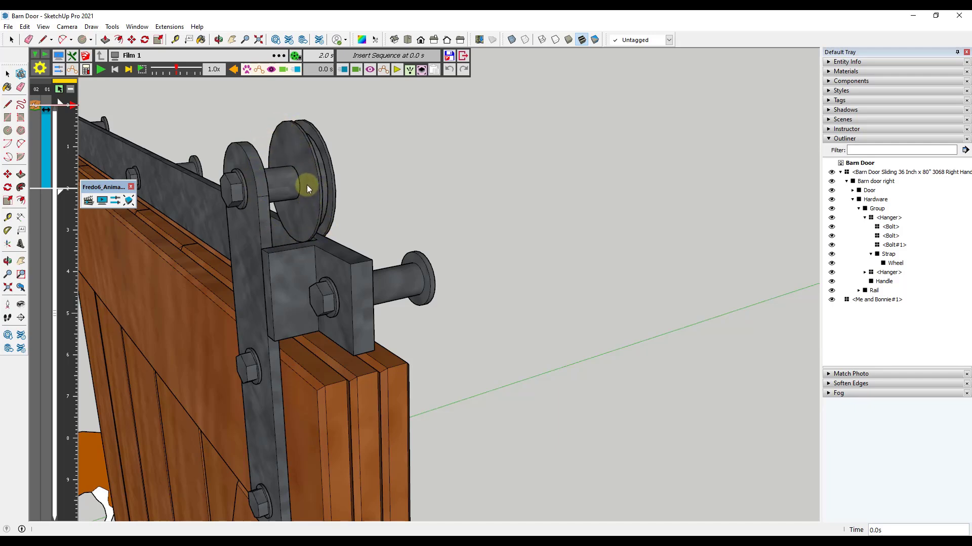
click(343, 69)
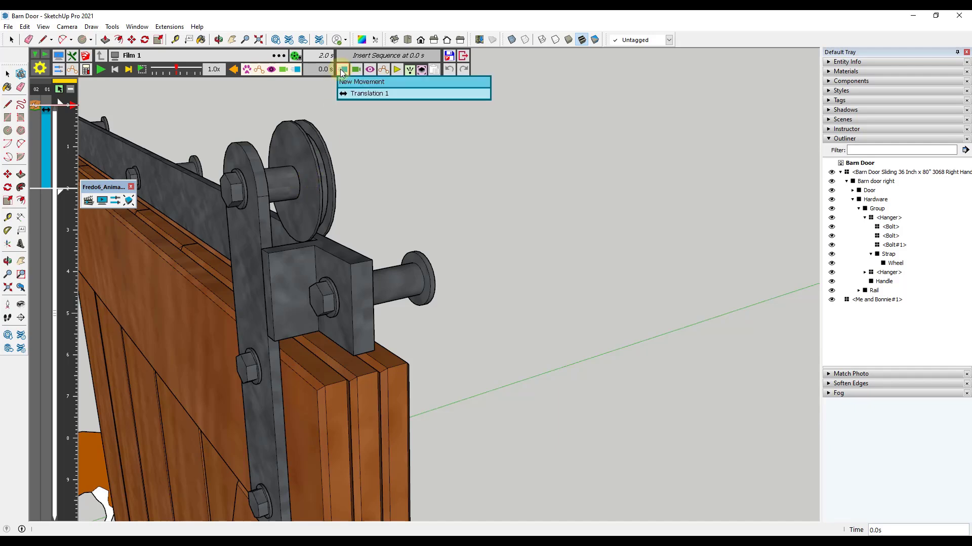
click(361, 83)
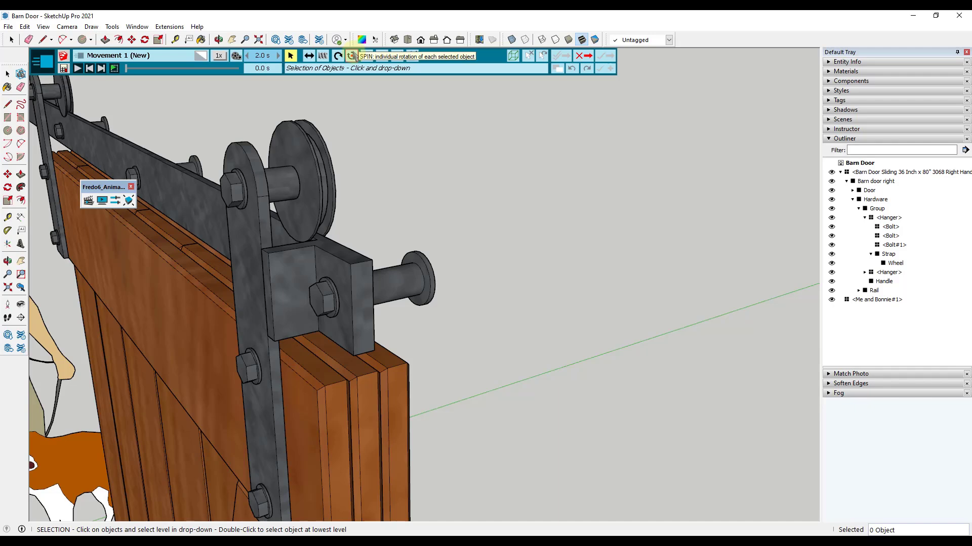
click(351, 55)
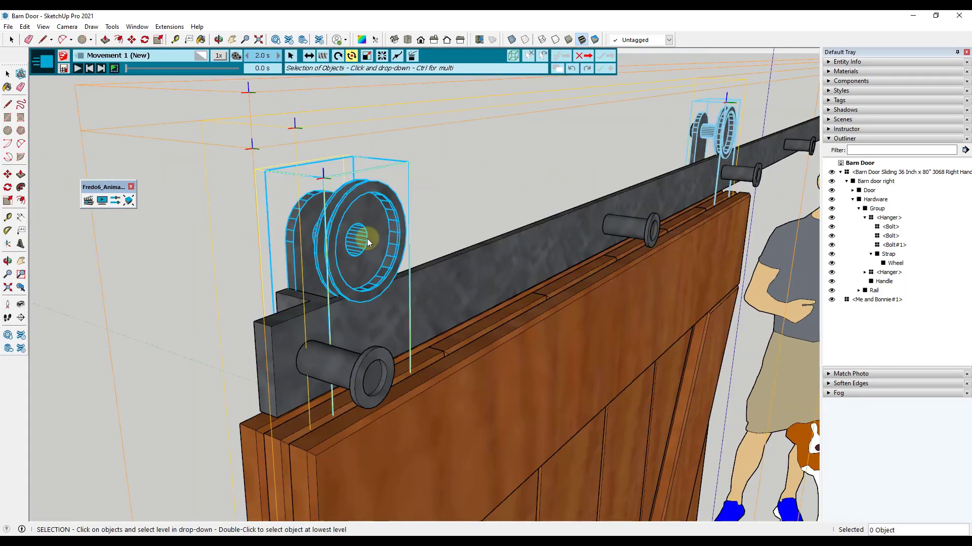
Choose the hanger's Wheel group, without the strap, as the object to spin
click(367, 239)
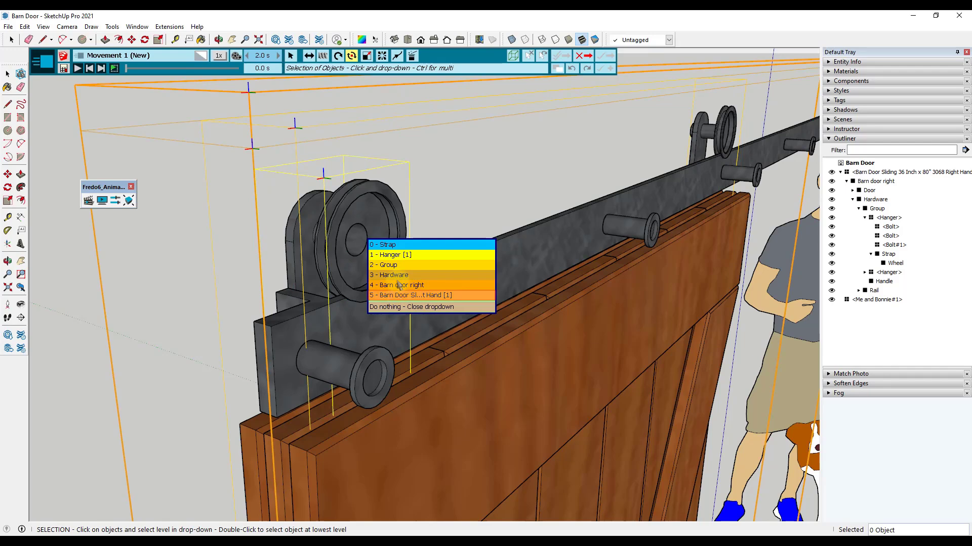
click(344, 226)
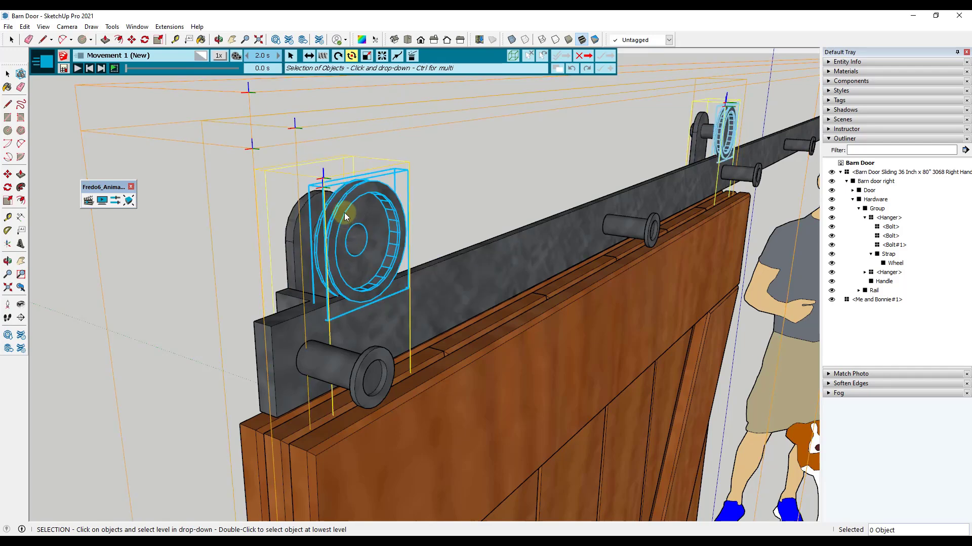
click(342, 216)
click(364, 226)
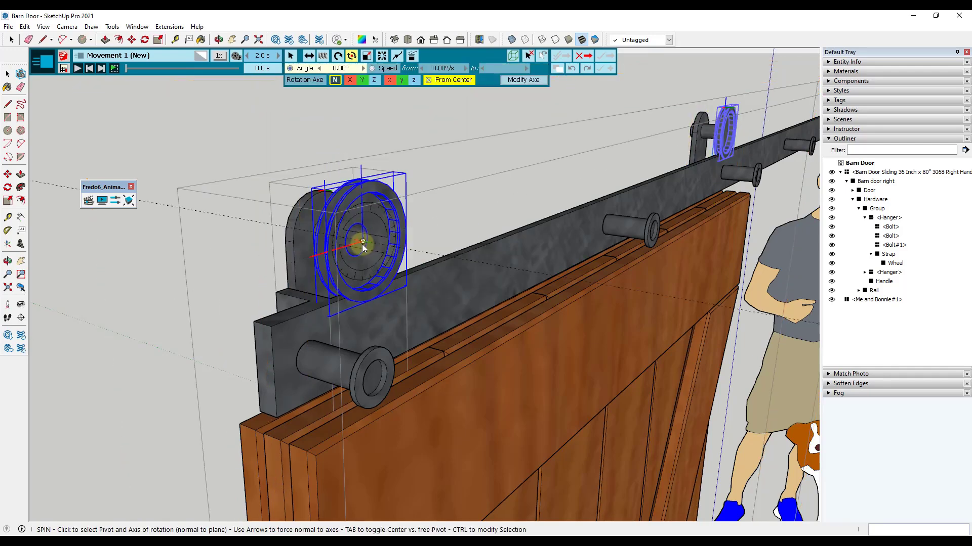
Set the spin's rotation axis to Y, with its pivot at the wheel's hub centre, and fix the angle's base reference
scroll(363, 242, up, 6)
key(o)
middle_drag(277, 240, 444, 265)
scroll(444, 264, up, 2)
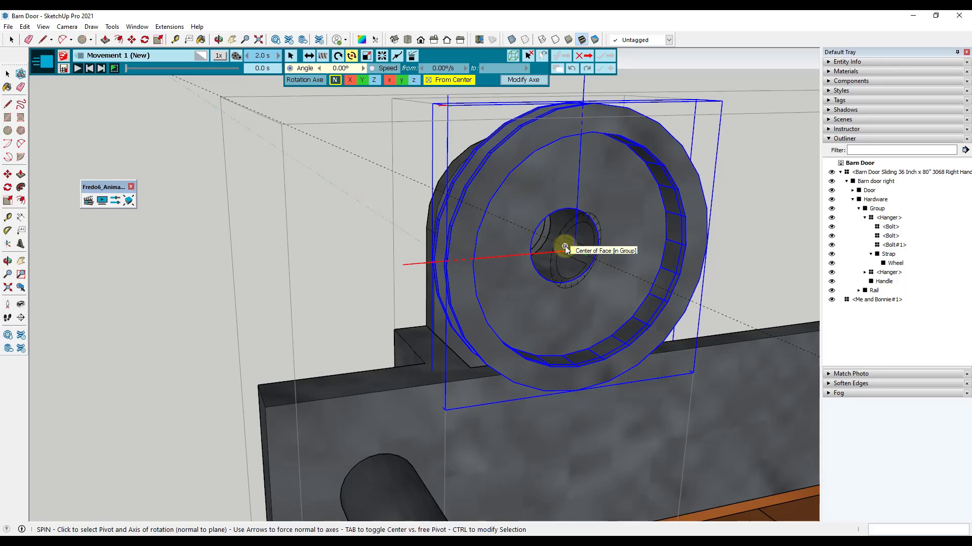
key(Left)
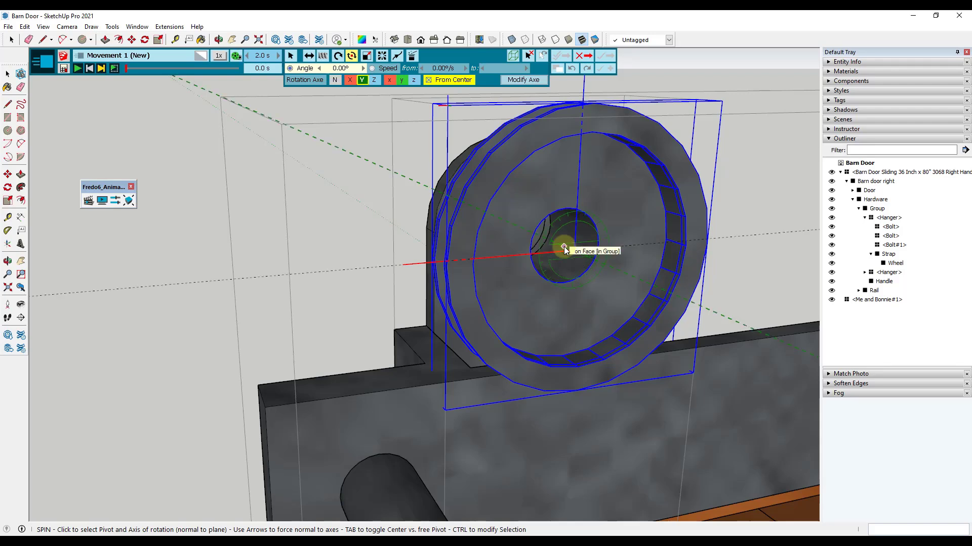
click(569, 248)
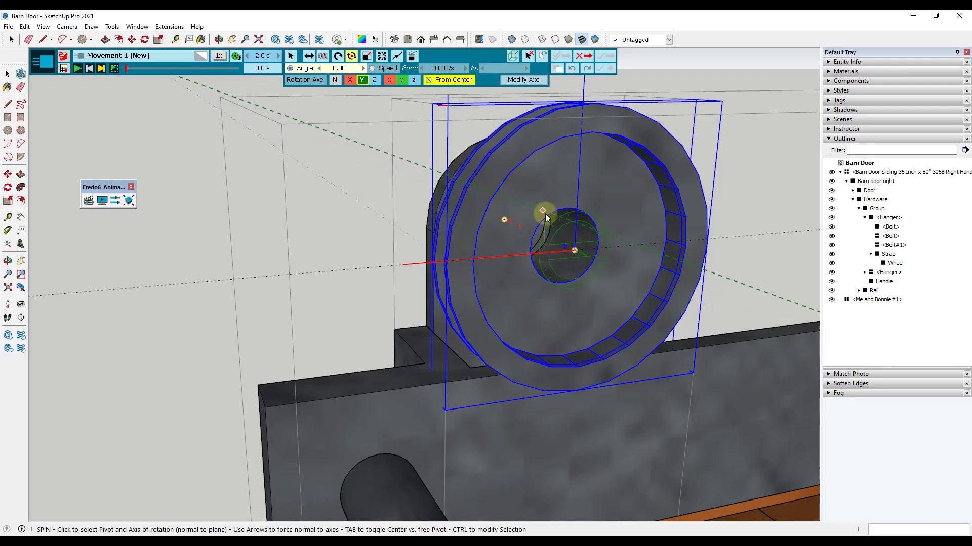
click(563, 245)
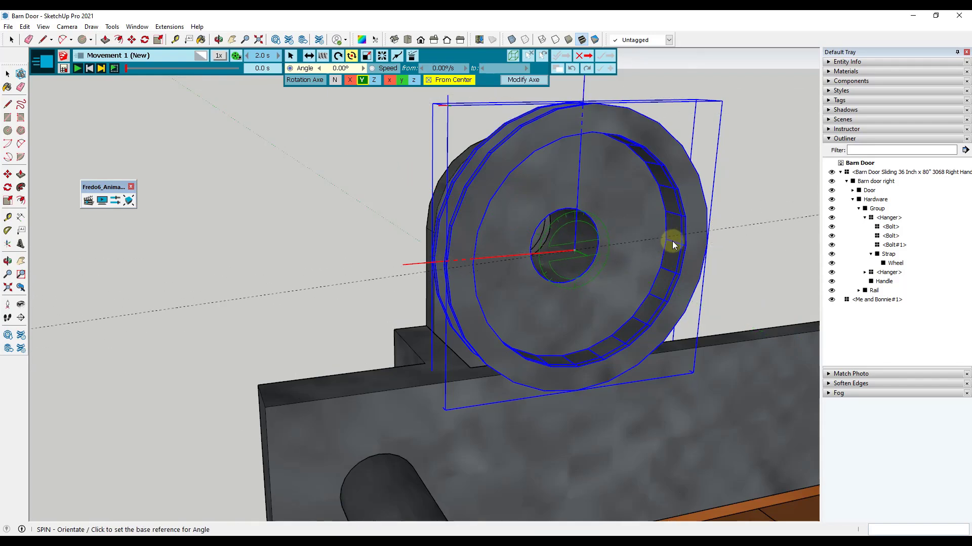
click(688, 244)
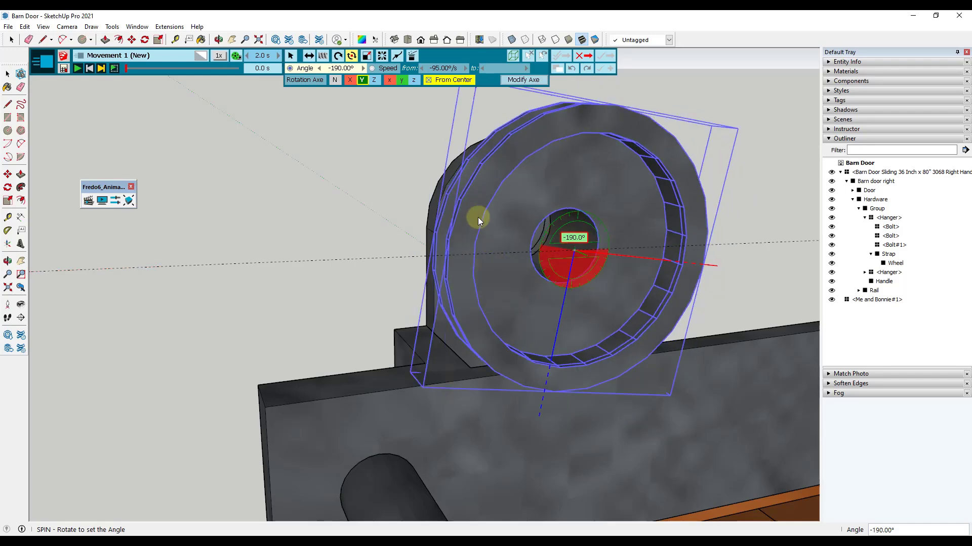
Set the wheel's spin angle to -360 degrees
click(350, 69)
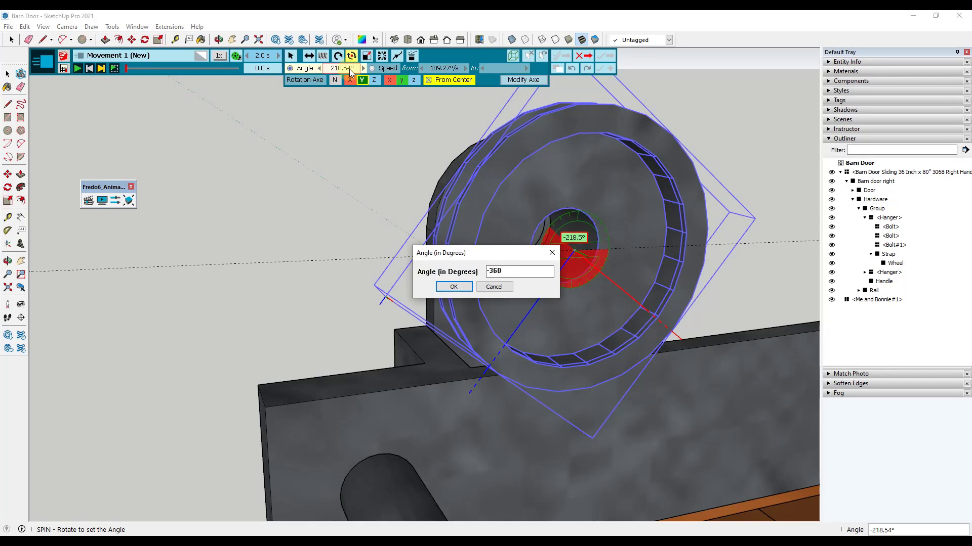
text(-360)
key(Return)
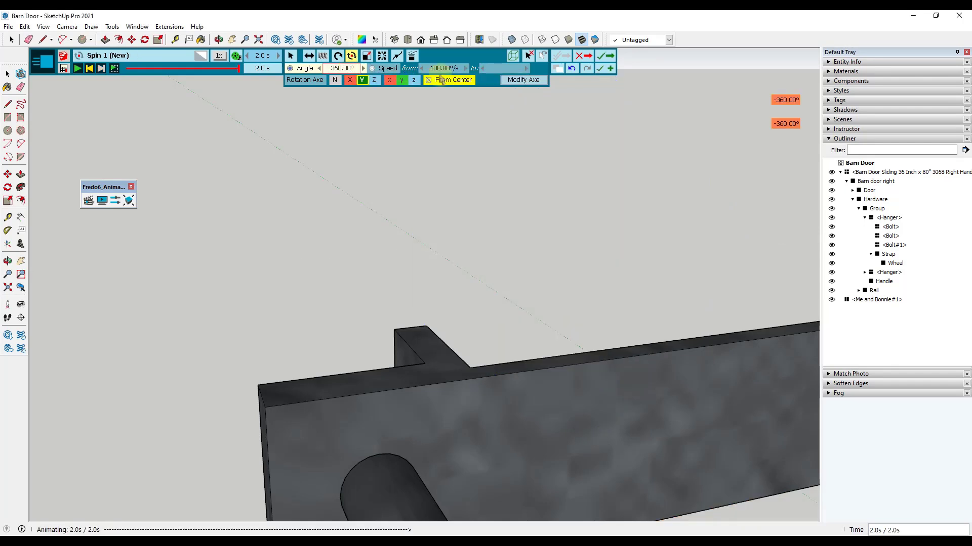
Scrub the spin preview to 1.5 s and 0.6 s to check both wheels, and save the movement to the film
scroll(524, 275, down, 3)
scroll(502, 220, down, 2)
scroll(566, 260, up, 6)
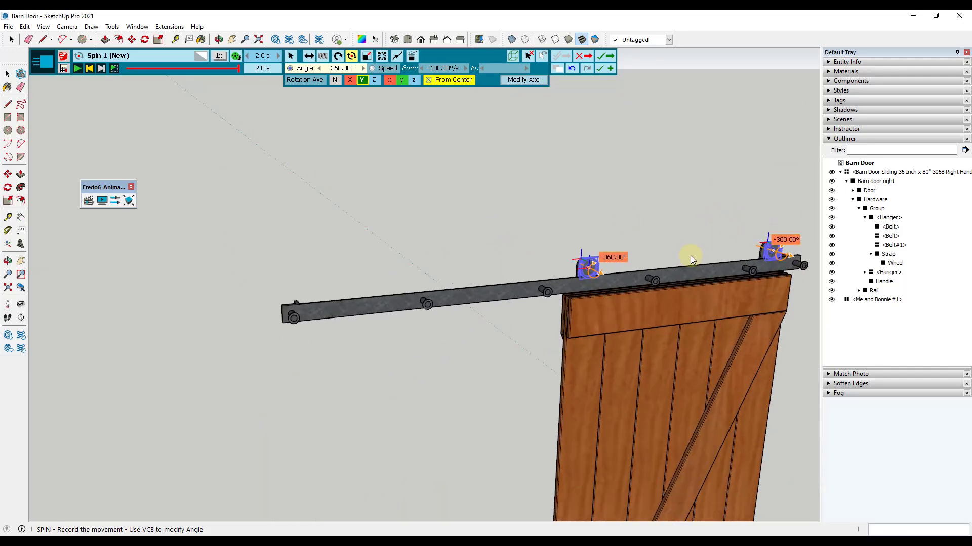
scroll(567, 260, up, 4)
drag(238, 69, 212, 74)
scroll(552, 166, down, 3)
scroll(383, 177, up, 5)
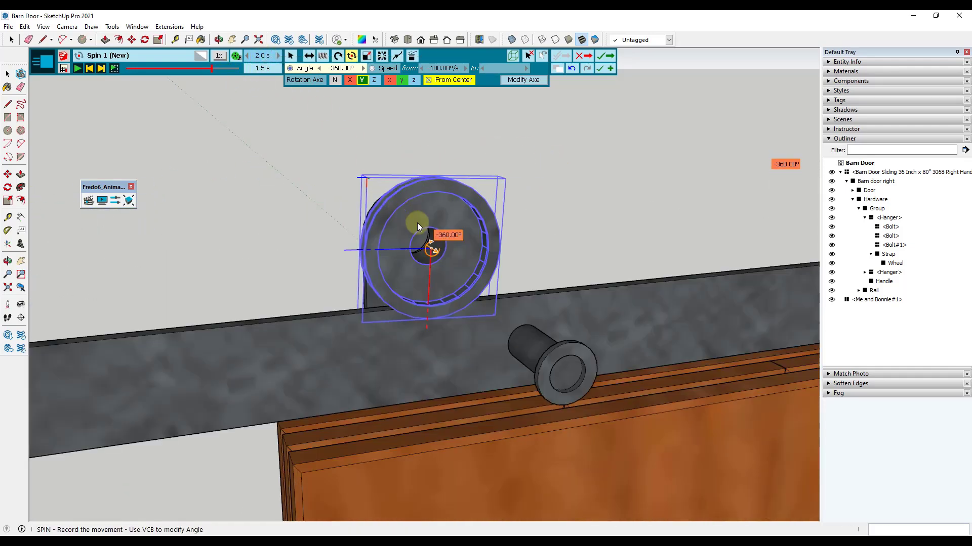
scroll(526, 228, down, 5)
scroll(532, 235, up, 2)
scroll(532, 235, up, 1)
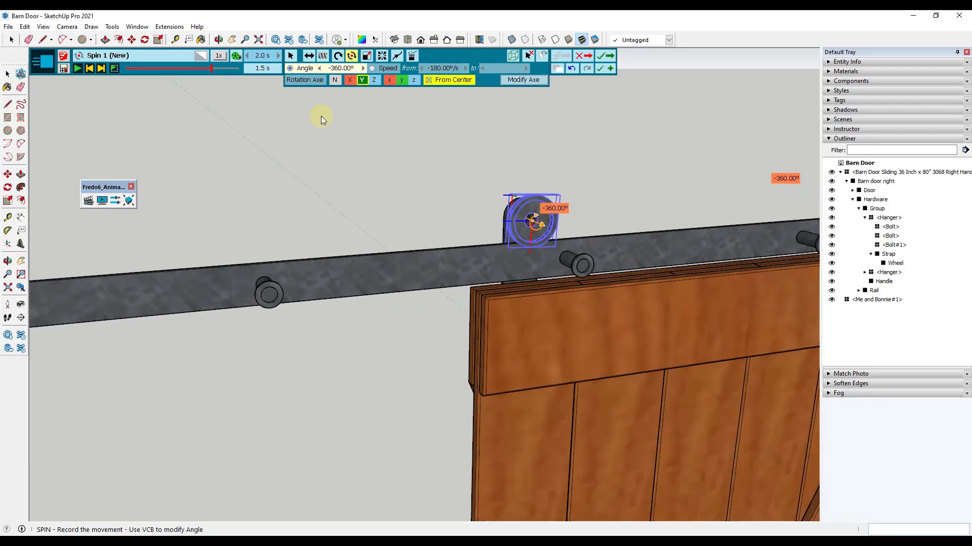
drag(213, 68, 160, 83)
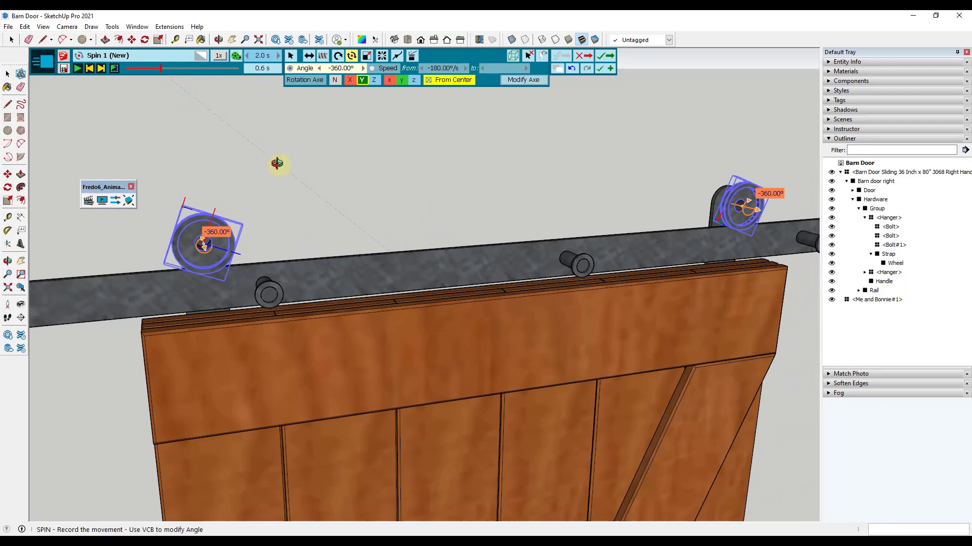
middle_drag(276, 163, 577, 166)
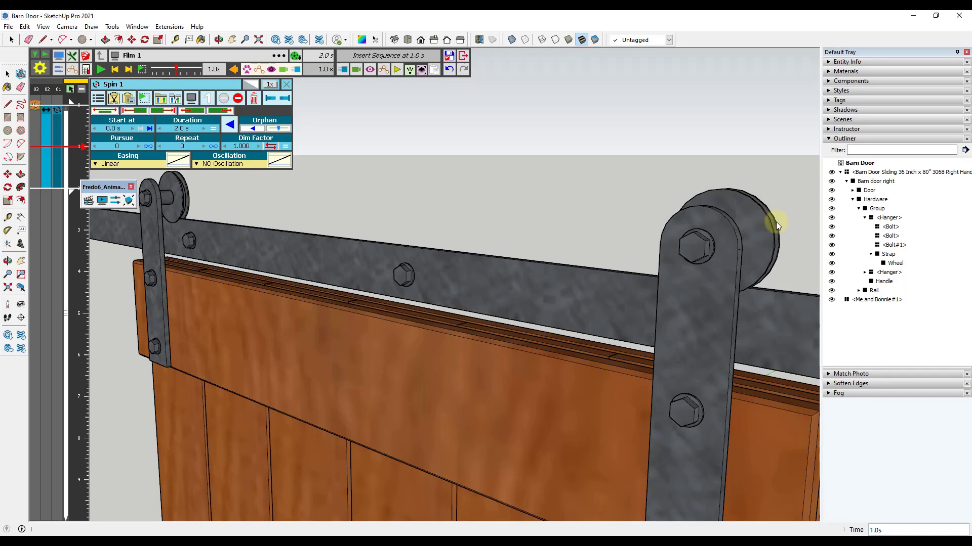
Scrub Film 1's timeline between 0.4 s and 1.2 s to examine how the wheels roll along the rail
scroll(559, 217, down, 5)
scroll(538, 220, up, 8)
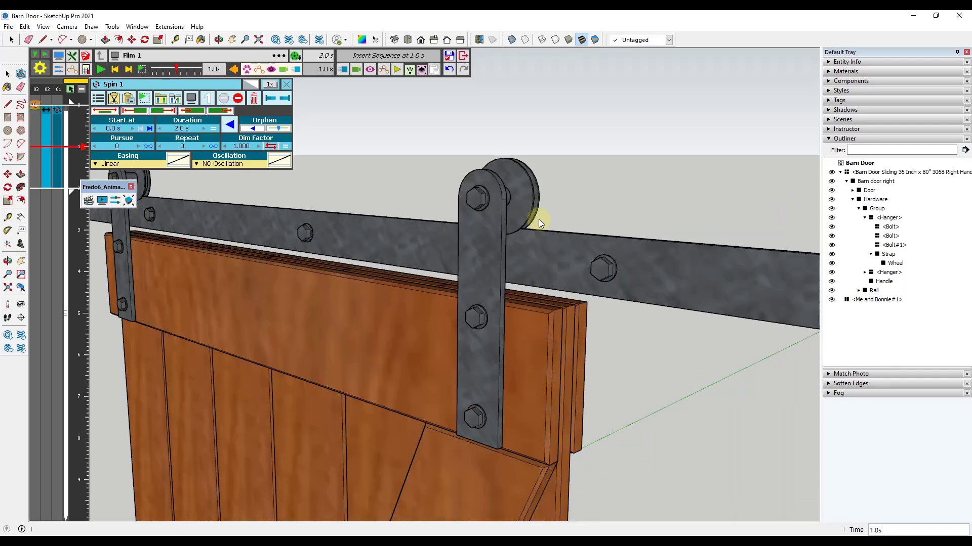
scroll(529, 207, up, 3)
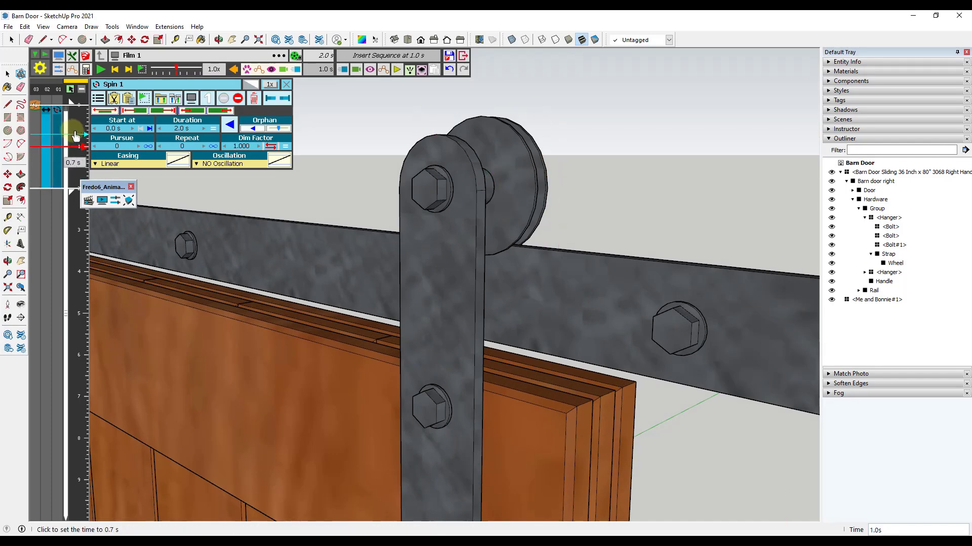
click(76, 121)
click(81, 152)
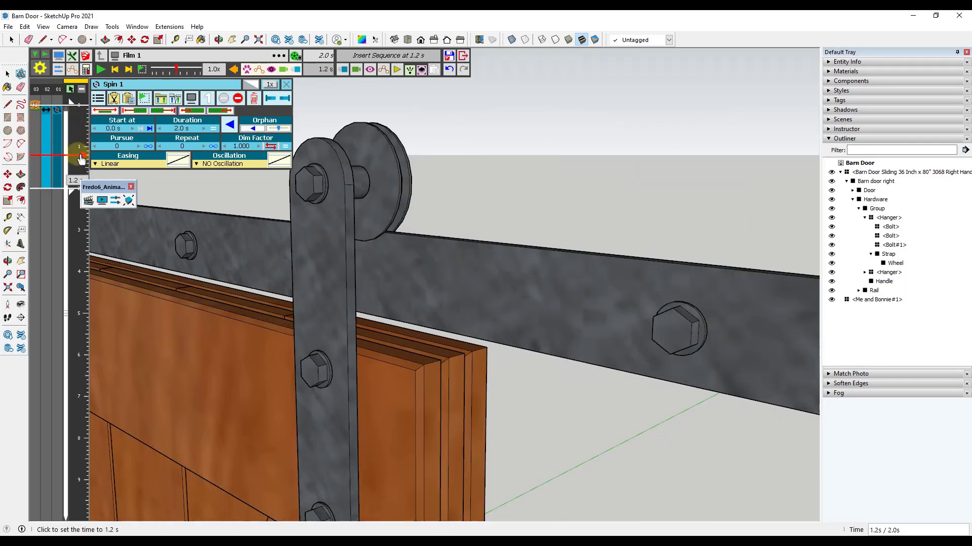
click(84, 151)
click(85, 146)
click(86, 150)
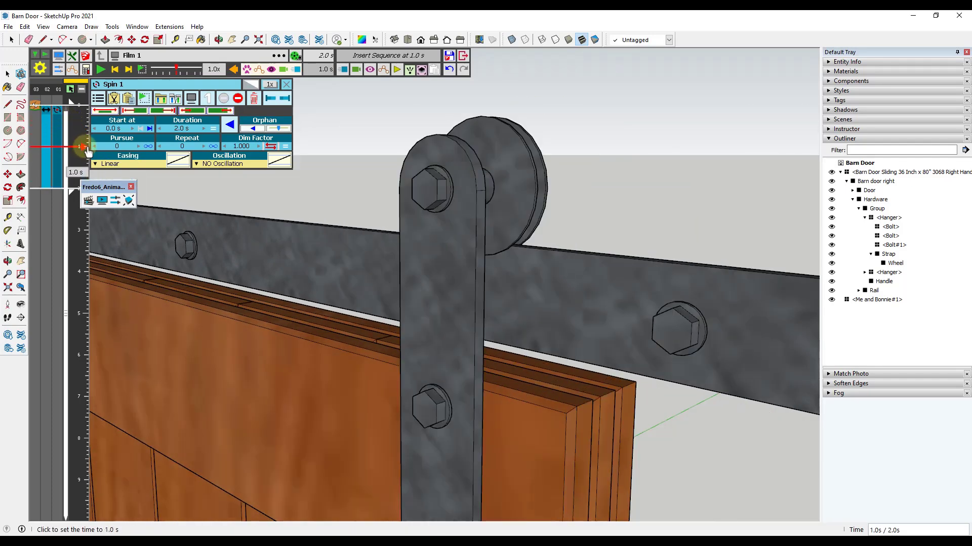
drag(87, 154, 84, 122)
scroll(373, 245, down, 5)
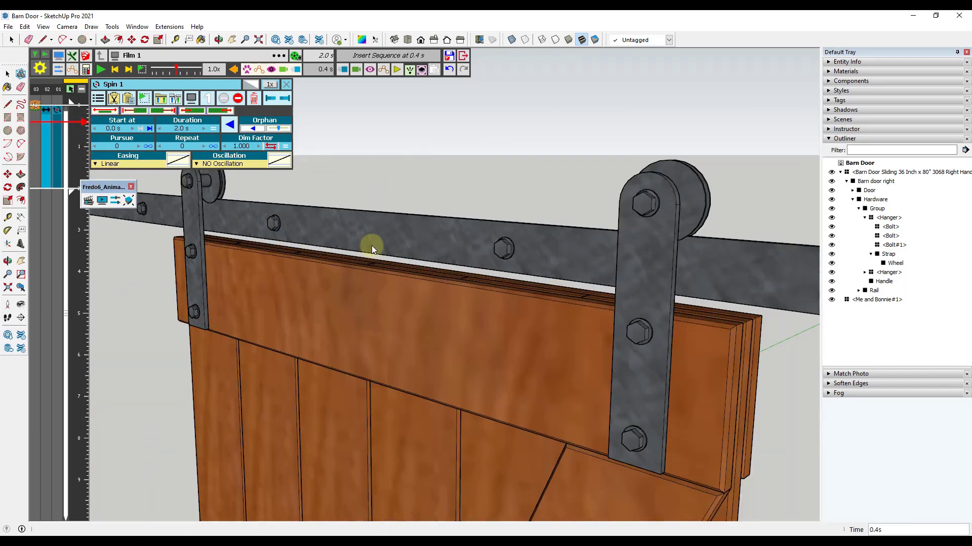
Exit the Animator tool and save all animation data together with the model
scroll(556, 227, up, 1)
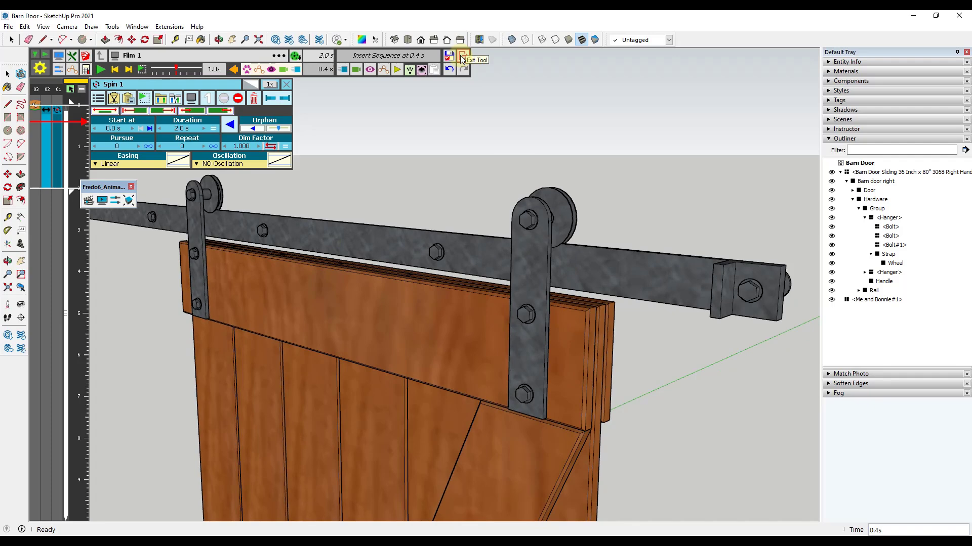
click(461, 57)
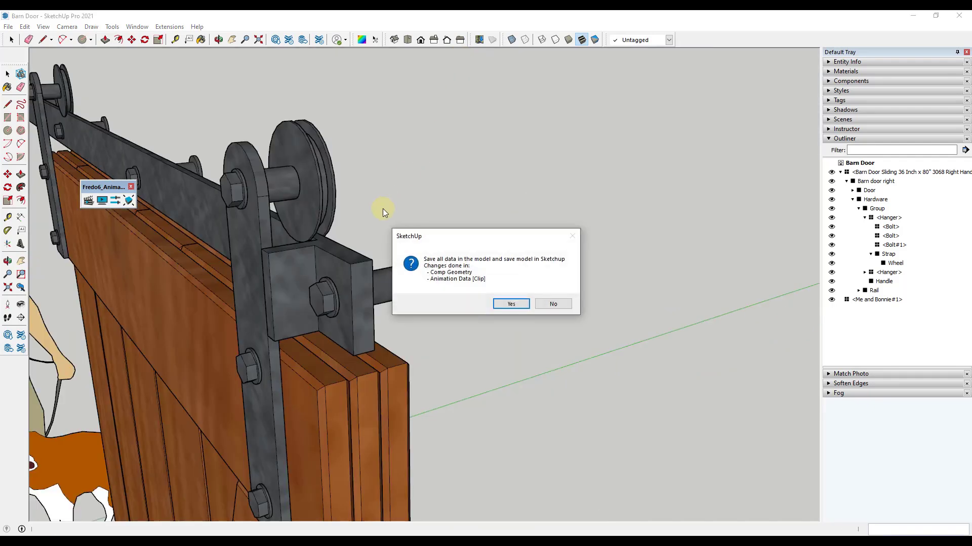
click(512, 304)
Open the barn door's nested components down to the hanger's wheel group for editing
click(320, 200)
middle_drag(320, 199, 342, 193)
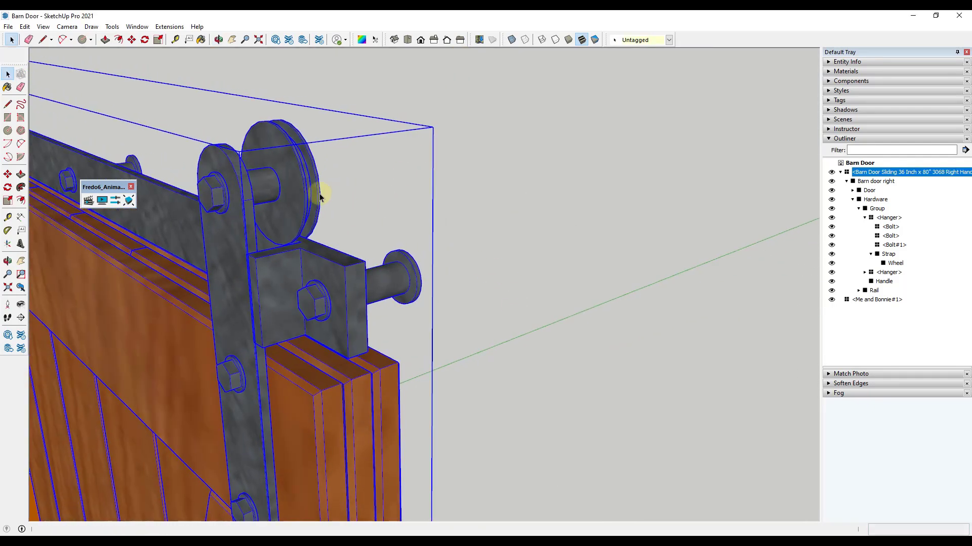
double_click(290, 185)
double_click(291, 186)
double_click(295, 188)
double_click(295, 189)
double_click(291, 188)
double_click(291, 188)
double_click(291, 187)
scroll(292, 188, up, 3)
key(l)
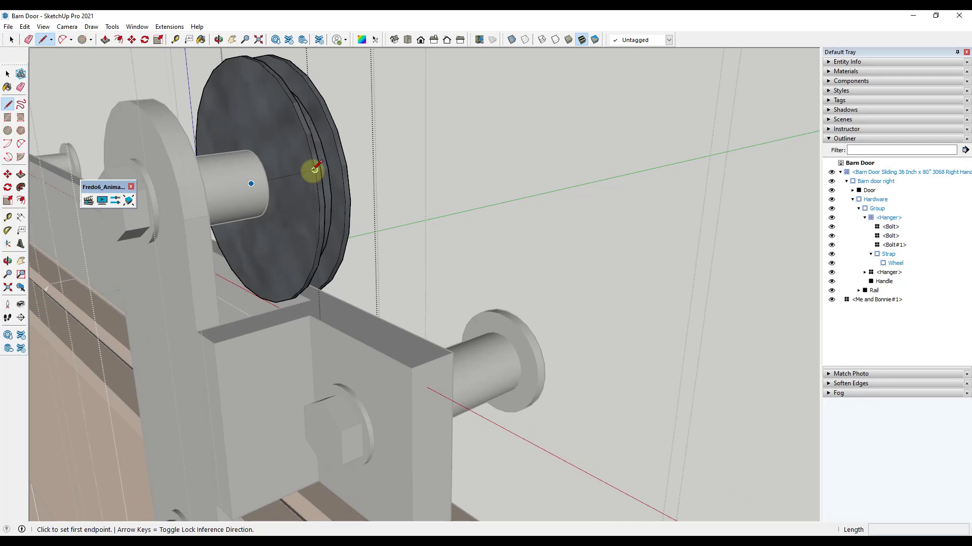
click(315, 169)
Hide the rest of the model during component editing through the Model Info component settings
click(169, 27)
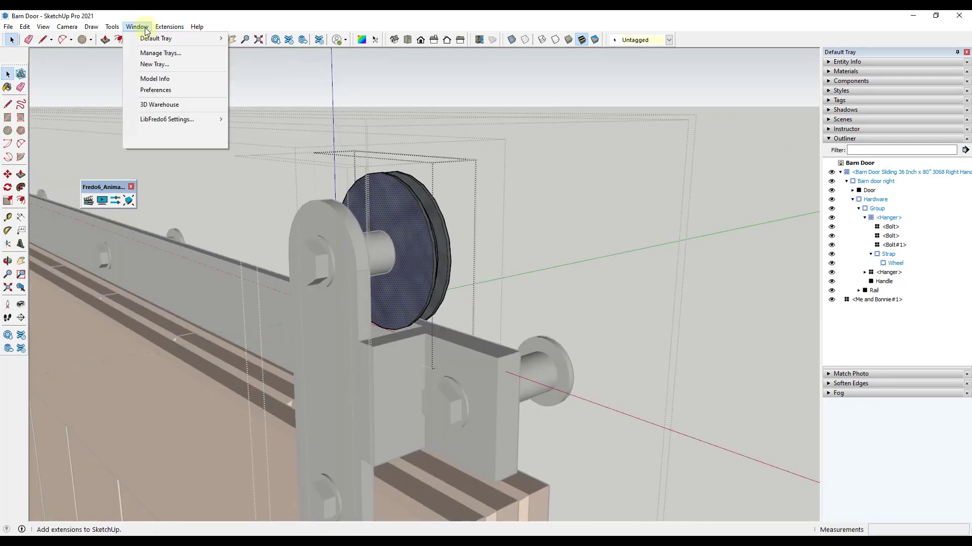
click(191, 79)
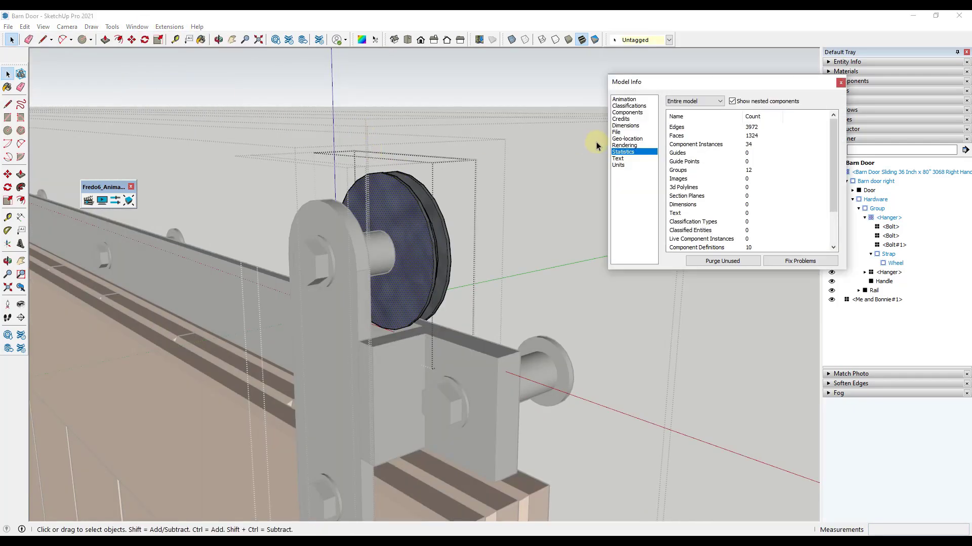
click(628, 113)
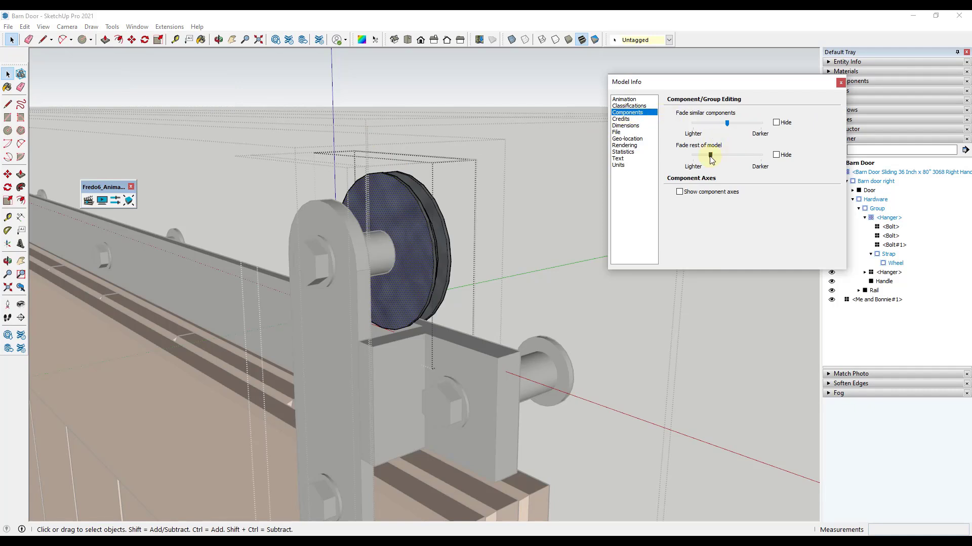
click(776, 155)
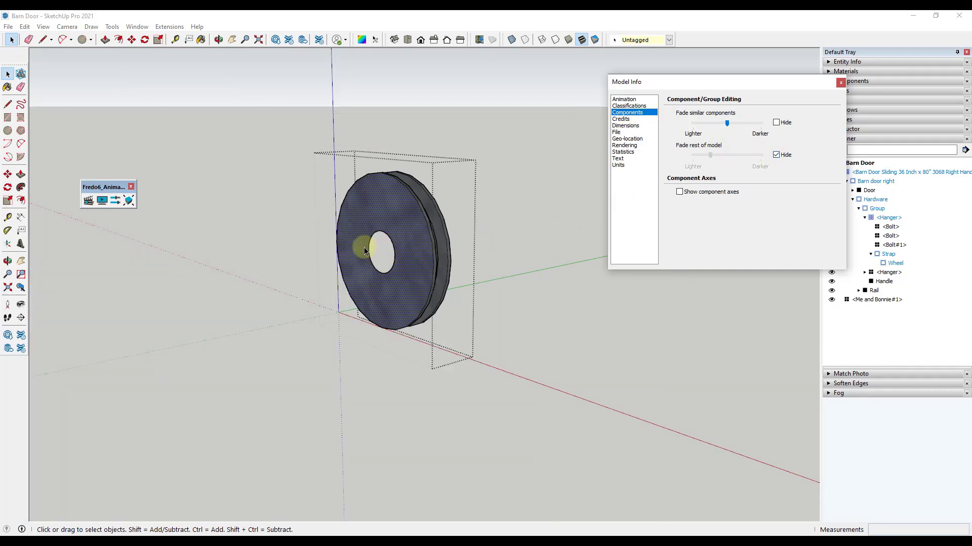
Draw two radial lines on the wheel's front face, from the hub hole to the outer rim, to form a wedge
scroll(433, 241, up, 5)
key(l)
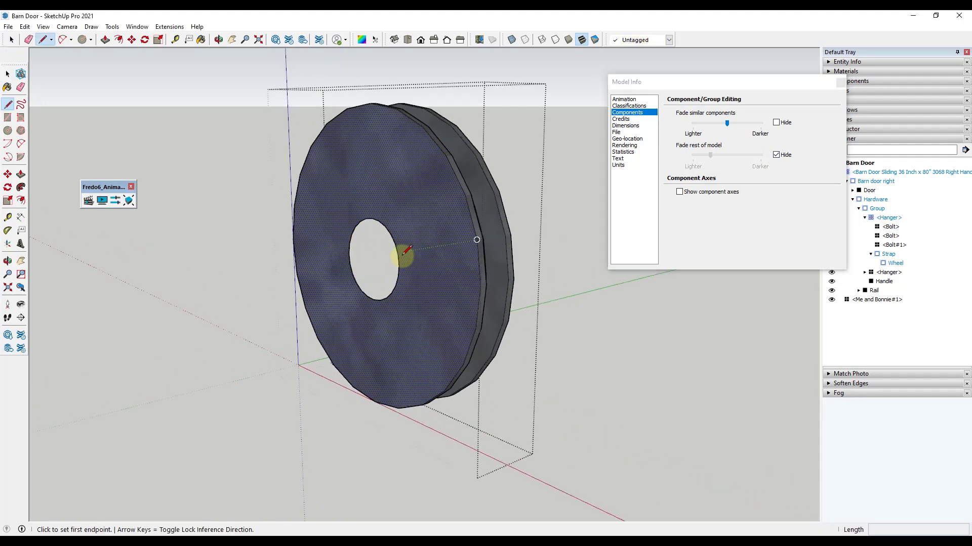
click(477, 239)
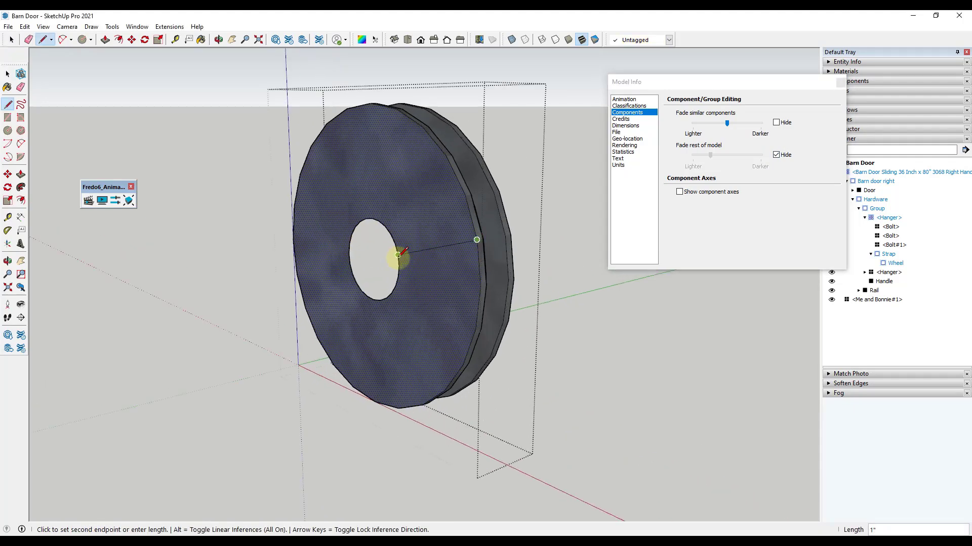
click(398, 254)
key(space)
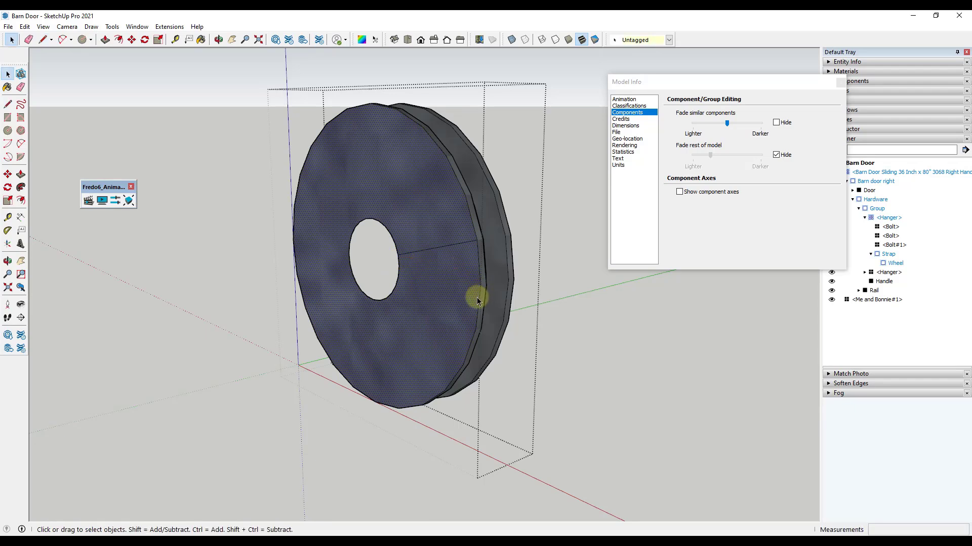
key(l)
click(395, 286)
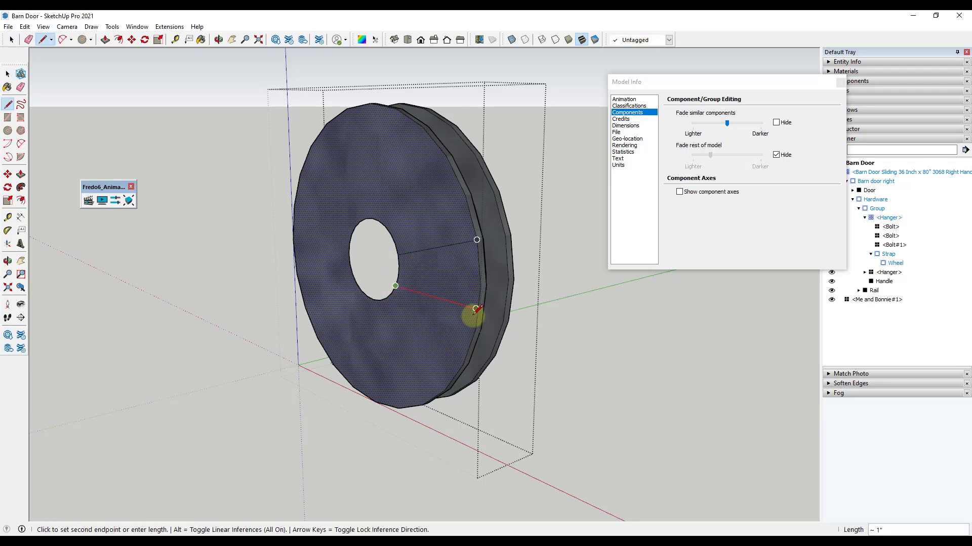
click(475, 329)
key(space)
Rotate-copy the wedge by 60 degrees about the wheel's centre and repeat it five times around the face
middle_drag(425, 276, 488, 256)
scroll(440, 274, up, 5)
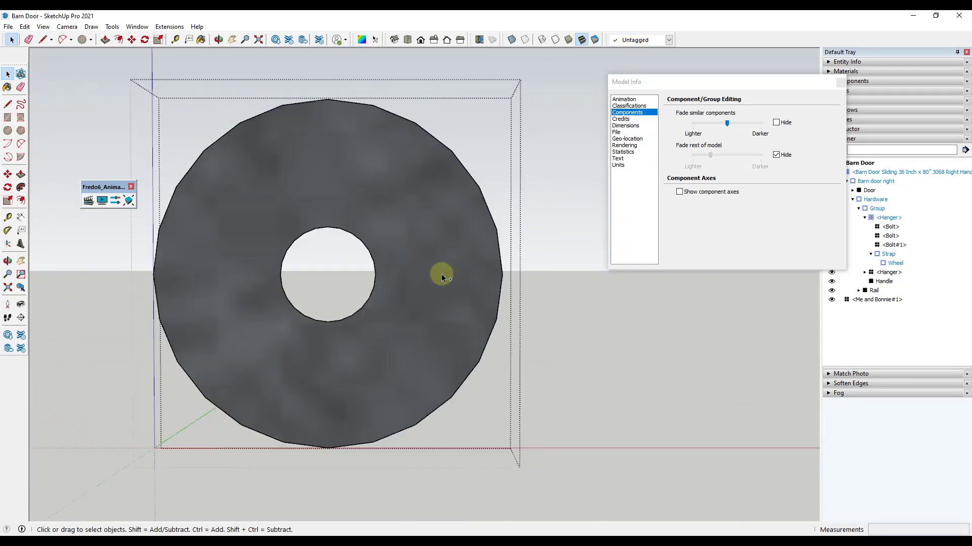
scroll(441, 275, down, 5)
middle_drag(369, 245, 336, 217)
key(q)
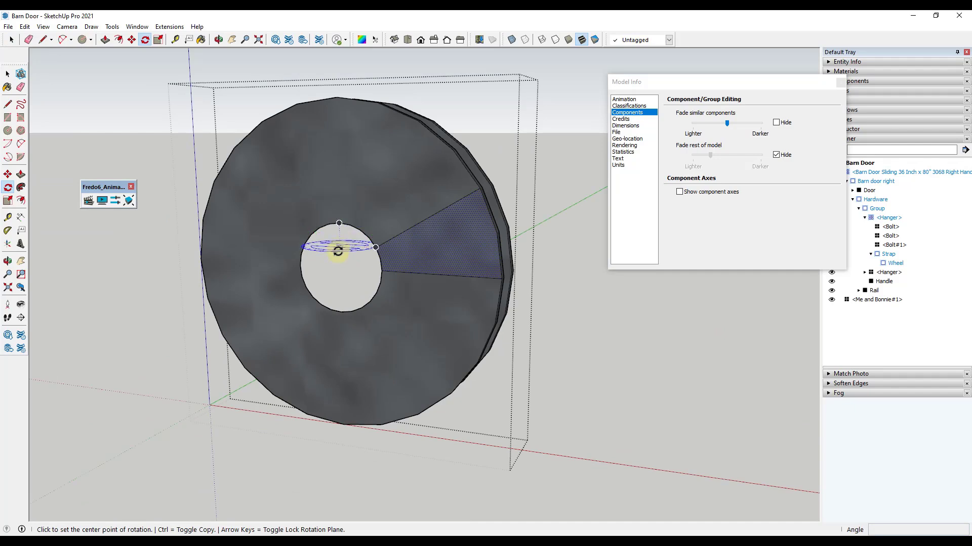
click(341, 267)
click(496, 232)
key(ctrl)
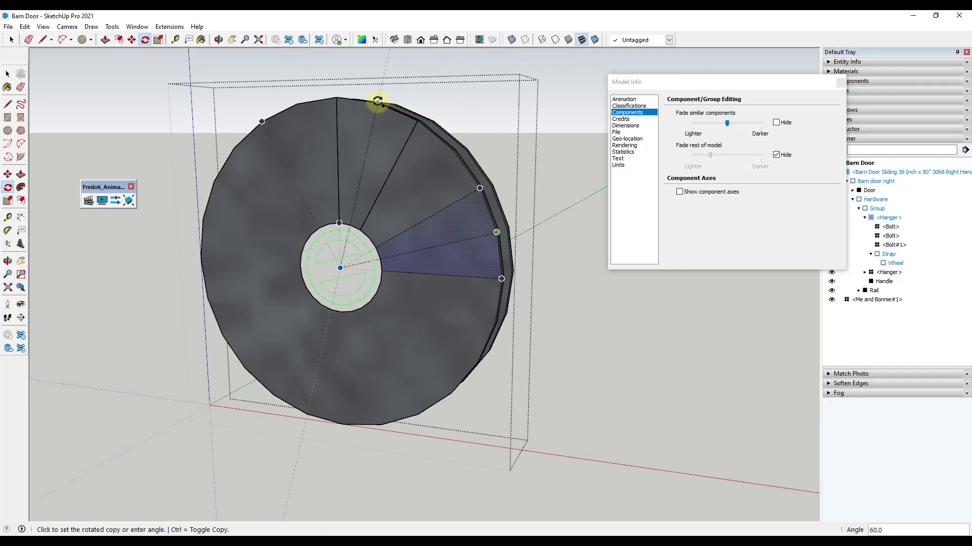
click(377, 101)
text(*5)
key(Return)
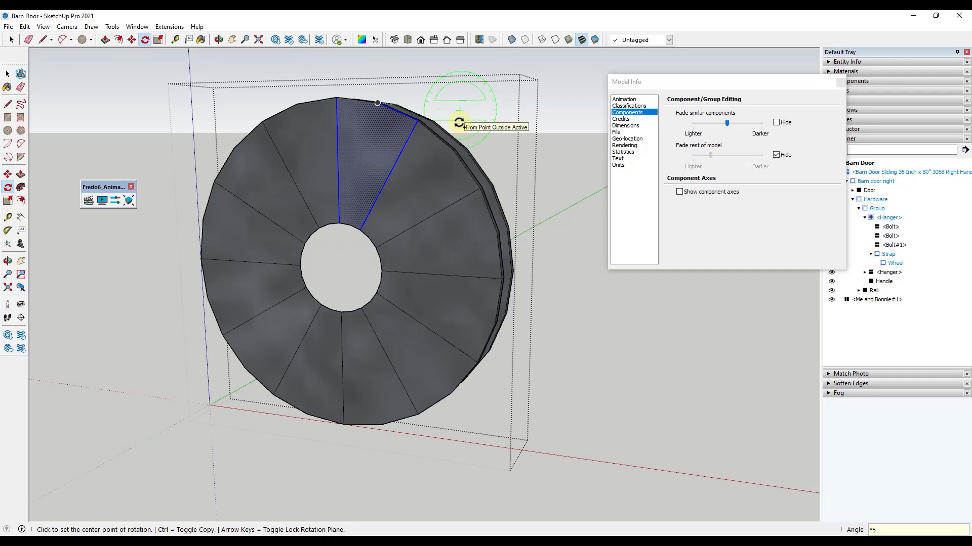
key(space)
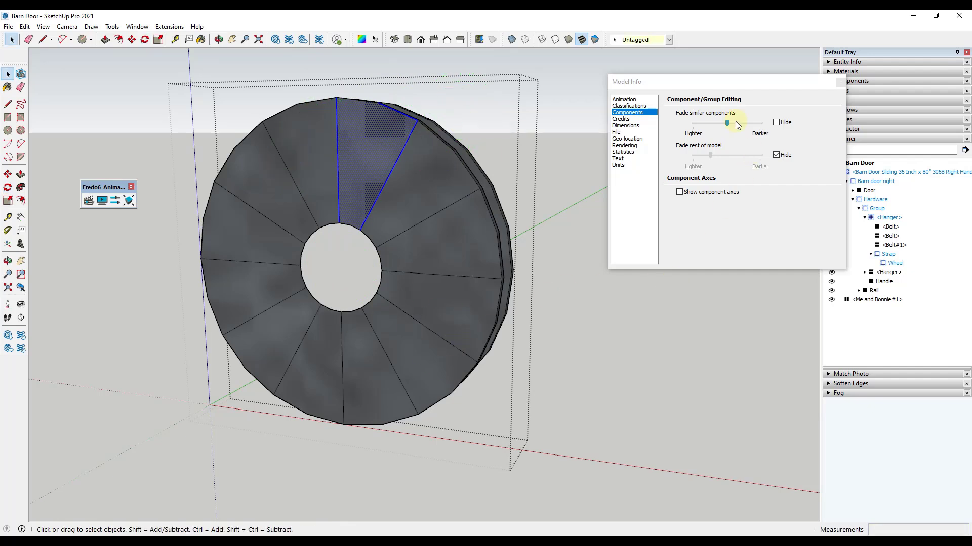
Paint six alternating wedges of the wheel's face with the Metal Silver material
drag(805, 83, 782, 67)
click(840, 71)
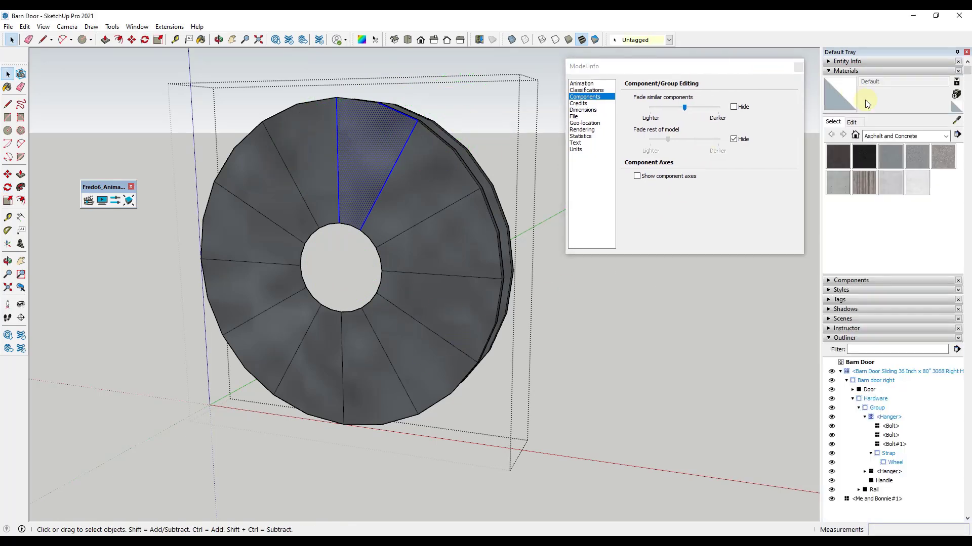
click(888, 135)
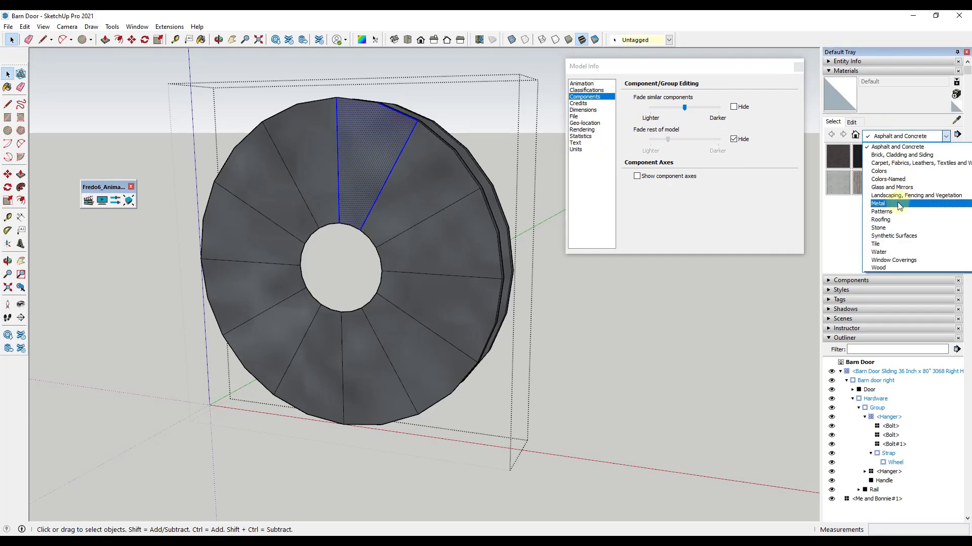
click(903, 200)
click(890, 183)
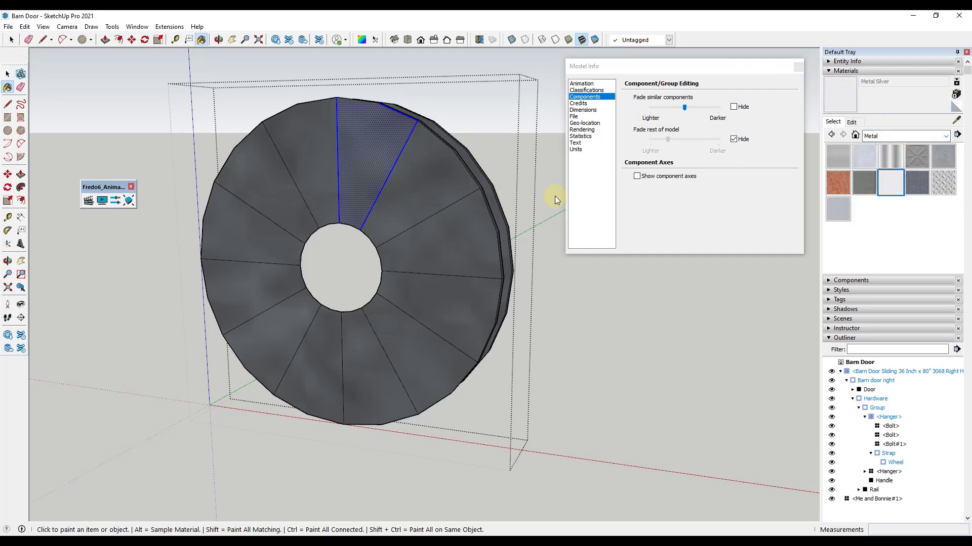
click(373, 153)
click(434, 251)
click(405, 350)
click(310, 349)
click(257, 271)
click(276, 193)
key(space)
Leave the wheel's group, show the rest of the model during component editing again and close Model Info
key(Escape)
middle_drag(494, 126, 513, 146)
key(Escape)
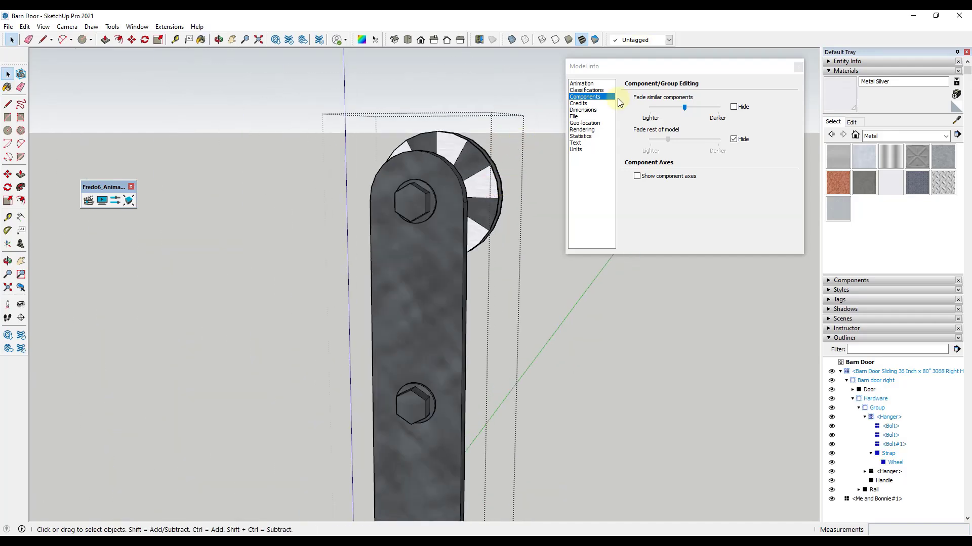
click(733, 139)
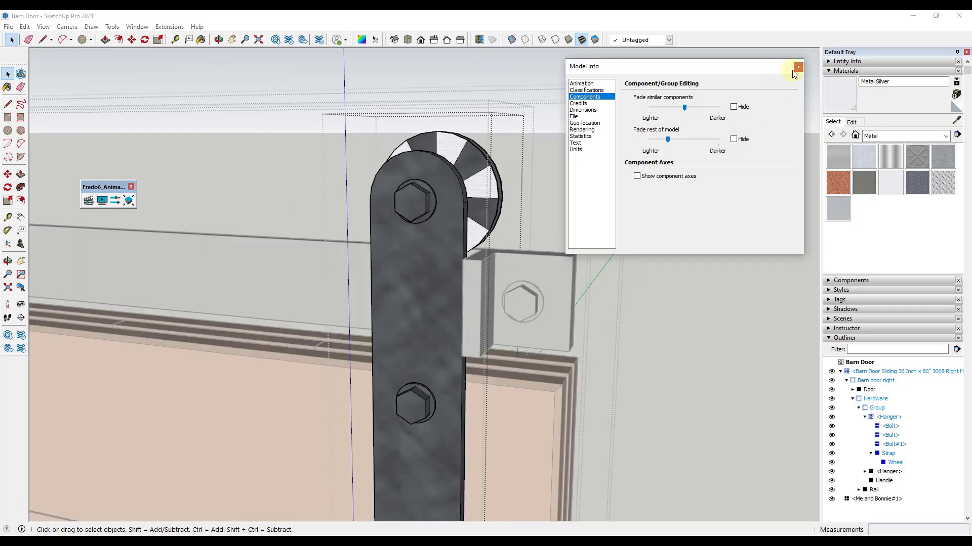
click(797, 68)
Close the remaining nested hanger and hardware groups and return to the whole barn door model
scroll(557, 213, down, 5)
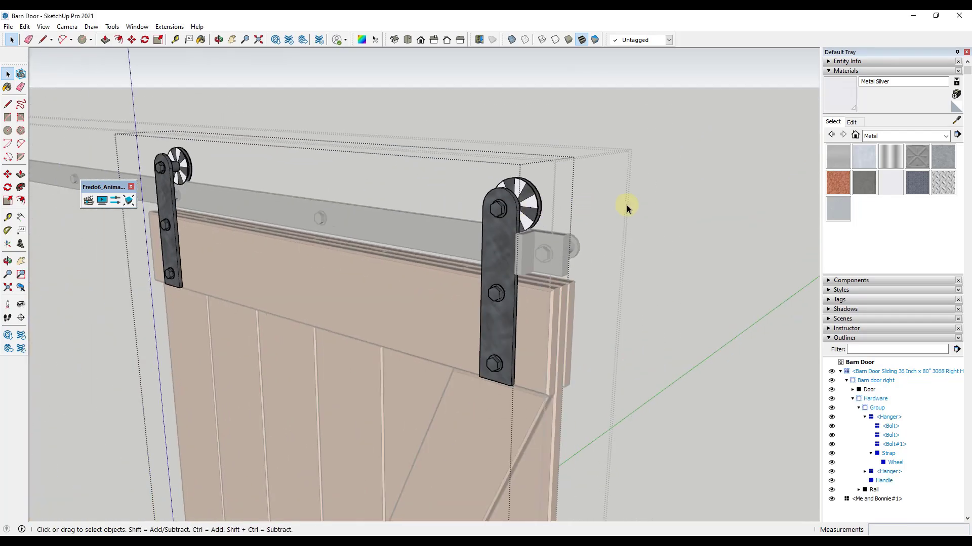
scroll(575, 199, up, 2)
key(Escape)
scroll(578, 193, down, 5)
scroll(576, 190, up, 4)
scroll(556, 203, up, 1)
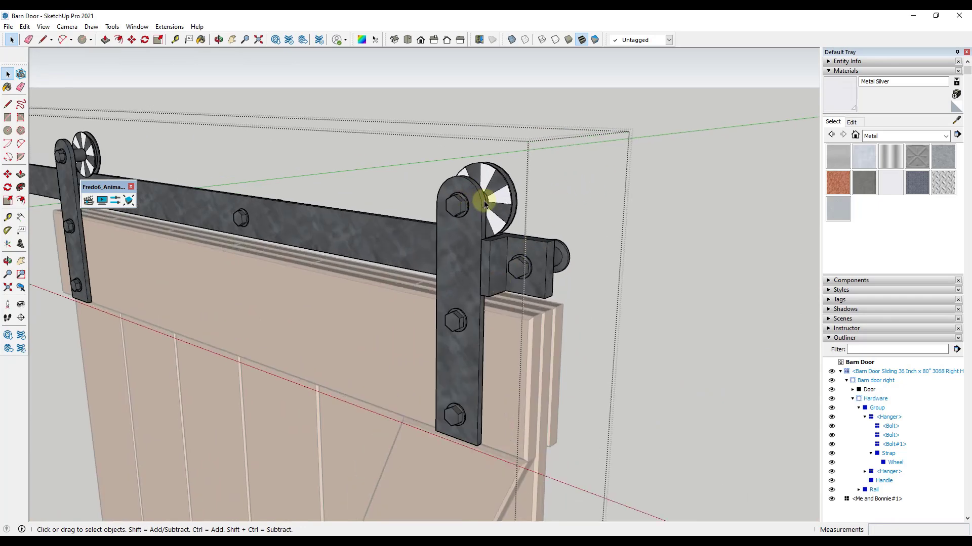
scroll(533, 179, down, 5)
scroll(548, 181, up, 2)
click(547, 181)
middle_drag(547, 182, 430, 313)
Reopen Film 1 in Animator and view the door's movement at 2.0 s before returning to 0.0 s
click(88, 202)
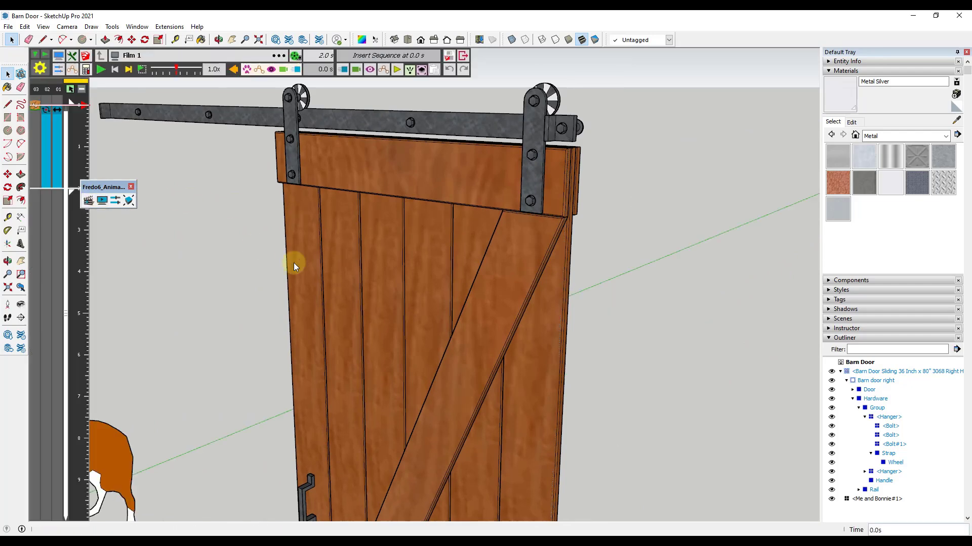
click(84, 111)
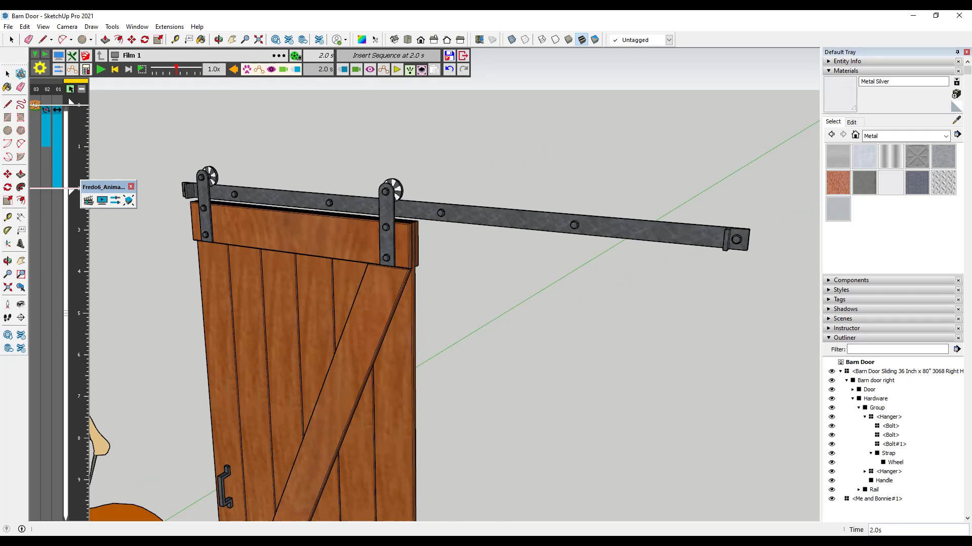
click(71, 103)
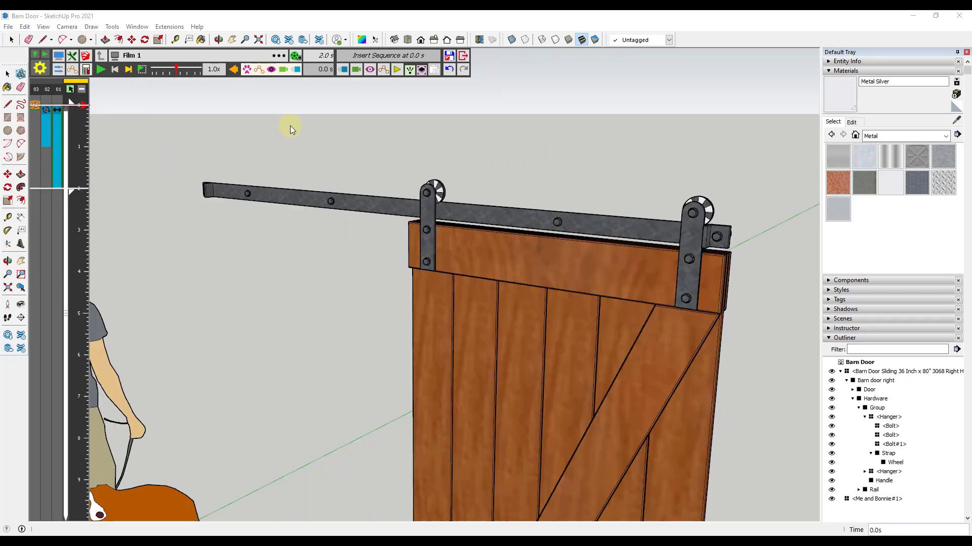
Open the Spin 1 movement, scrub its preview to examine the striped wheels, and return to the film
click(44, 126)
double_click(45, 137)
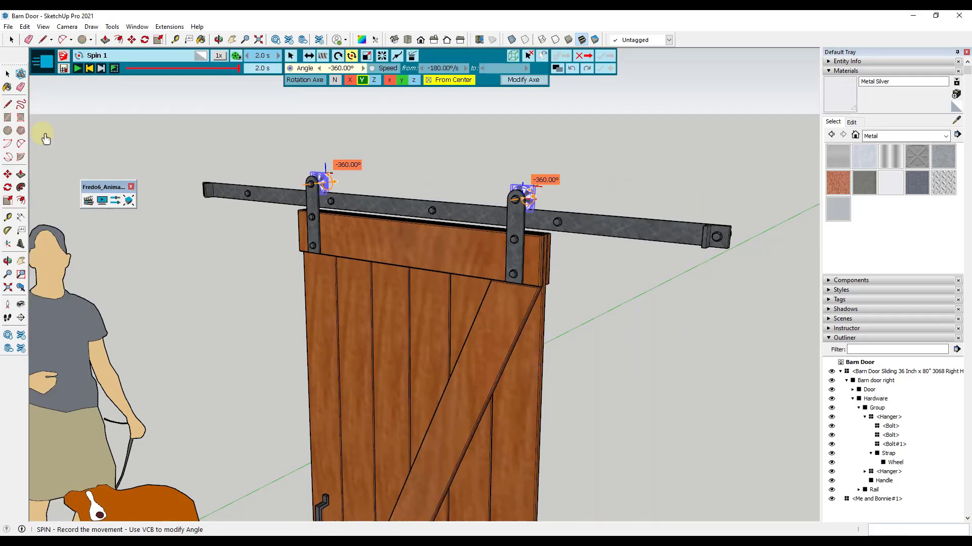
scroll(476, 209, up, 2)
scroll(369, 170, up, 2)
drag(238, 69, 196, 72)
key(Escape)
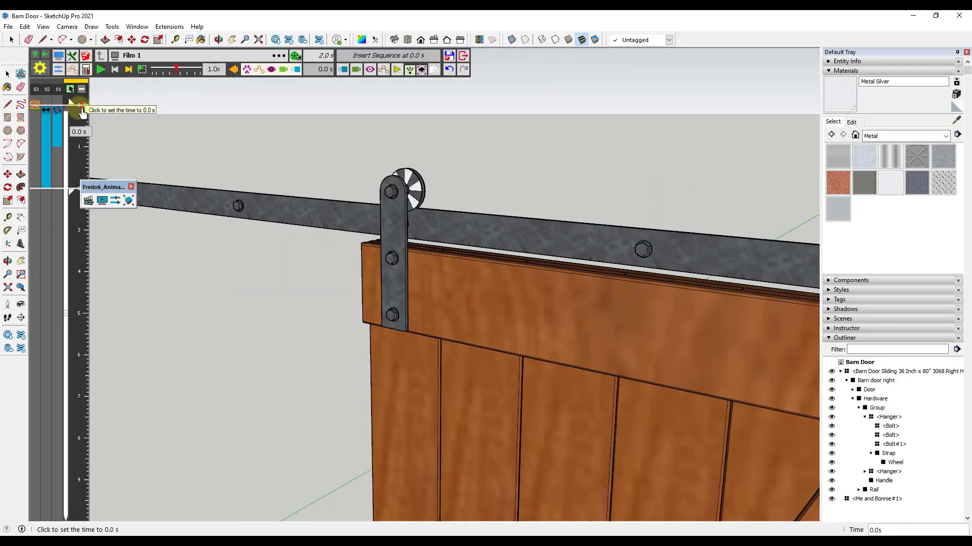
Scrub Film 1's timeline to 0.6 s and 0.5 s to examine the striped wheels as the door slides
drag(81, 115, 78, 136)
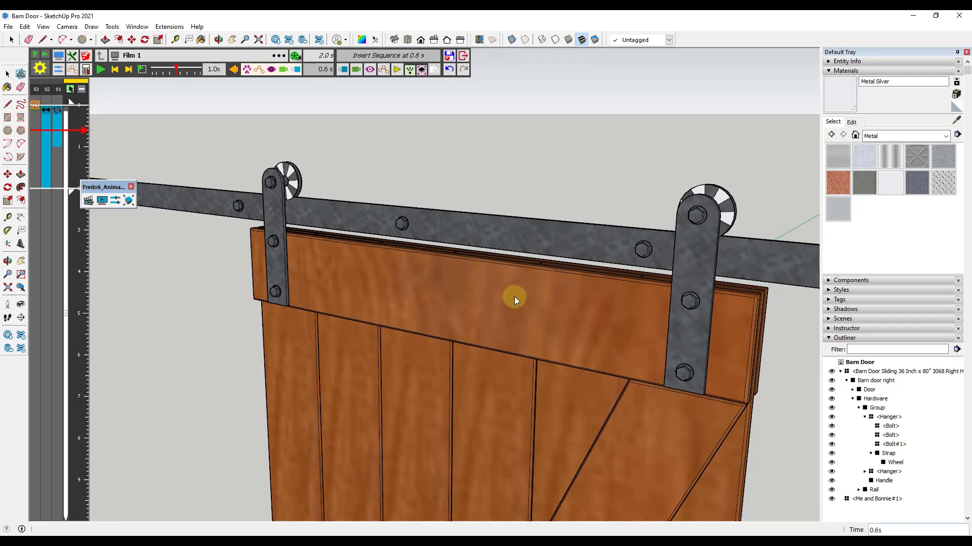
scroll(579, 251, down, 6)
middle_drag(620, 208, 614, 323)
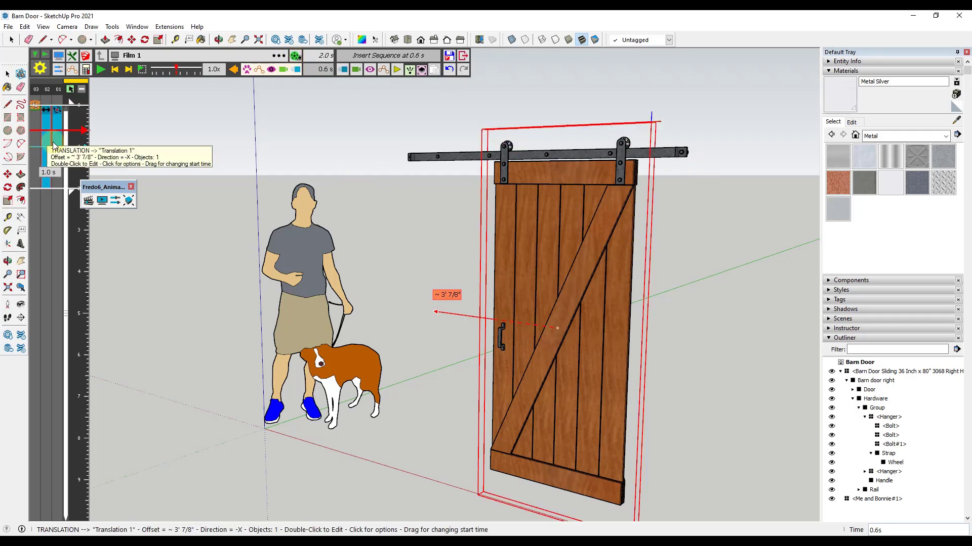
mouse_move(61, 145)
scroll(612, 142, up, 5)
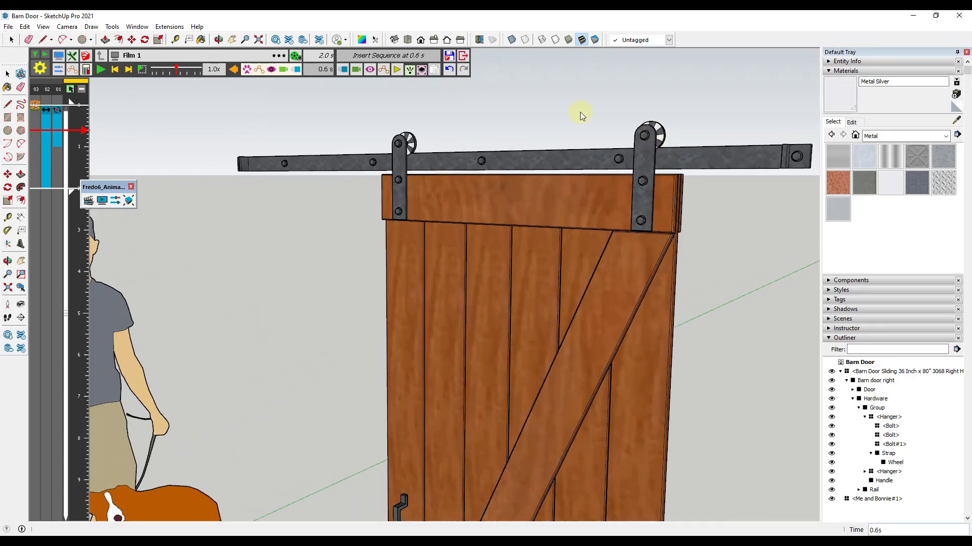
click(81, 126)
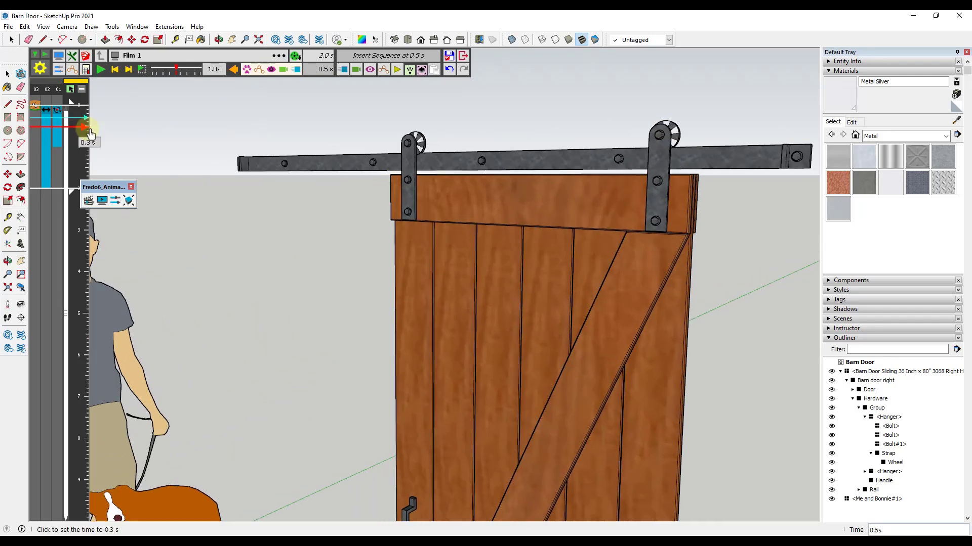
Switch to the film player and play Film 1 through to 2.0 s
click(59, 56)
mouse_move(484, 109)
mouse_down()
mouse_move(469, 110)
mouse_move(503, 112)
mouse_move(476, 109)
mouse_up()
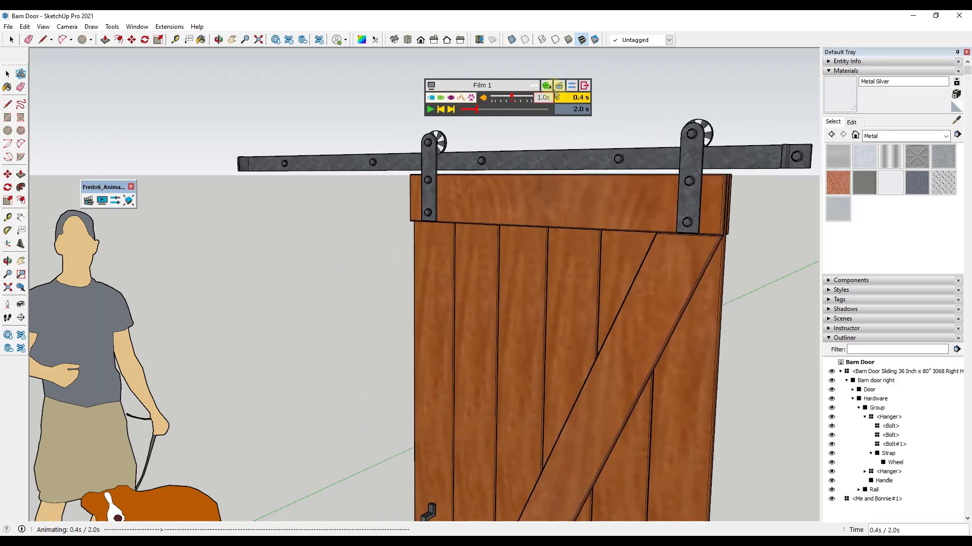
click(429, 109)
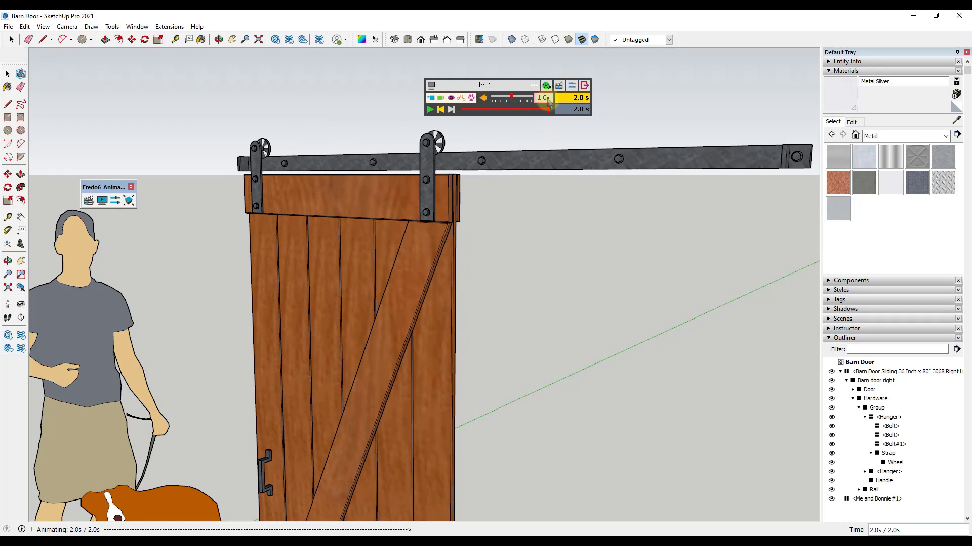
Return to the film editor, set the Translation 1 movement's duration to 6 s, and scrub to 0.6 s to preview the slide
click(559, 87)
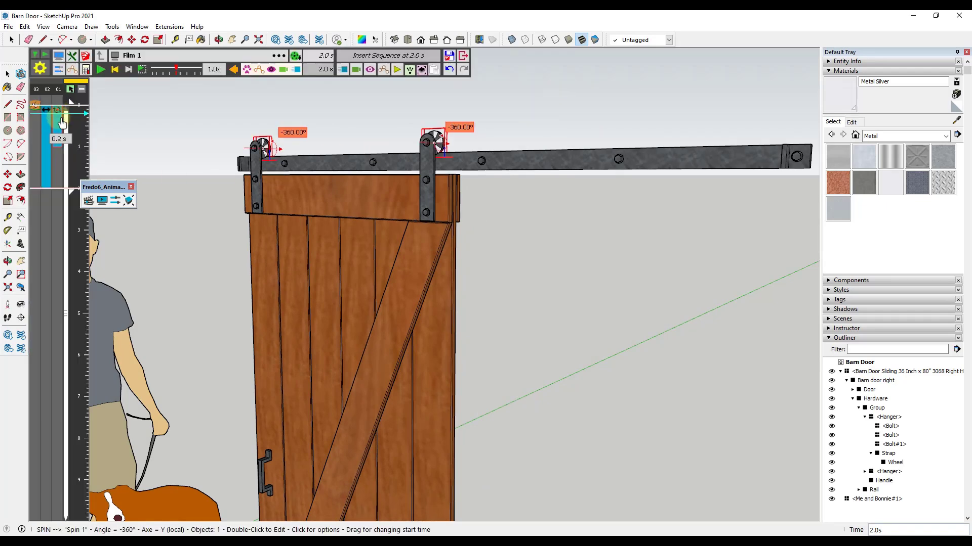
mouse_move(59, 133)
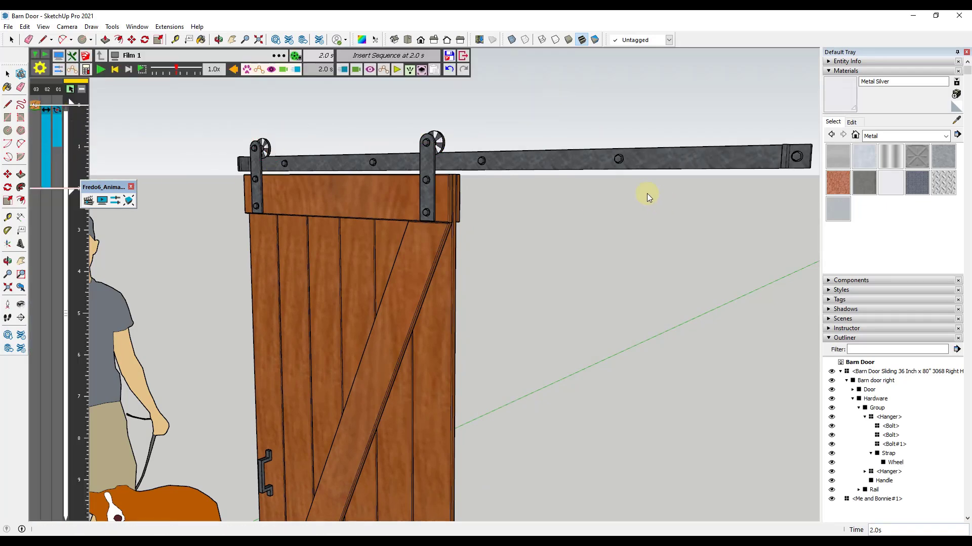
scroll(732, 157, down, 4)
middle_drag(731, 156, 605, 171)
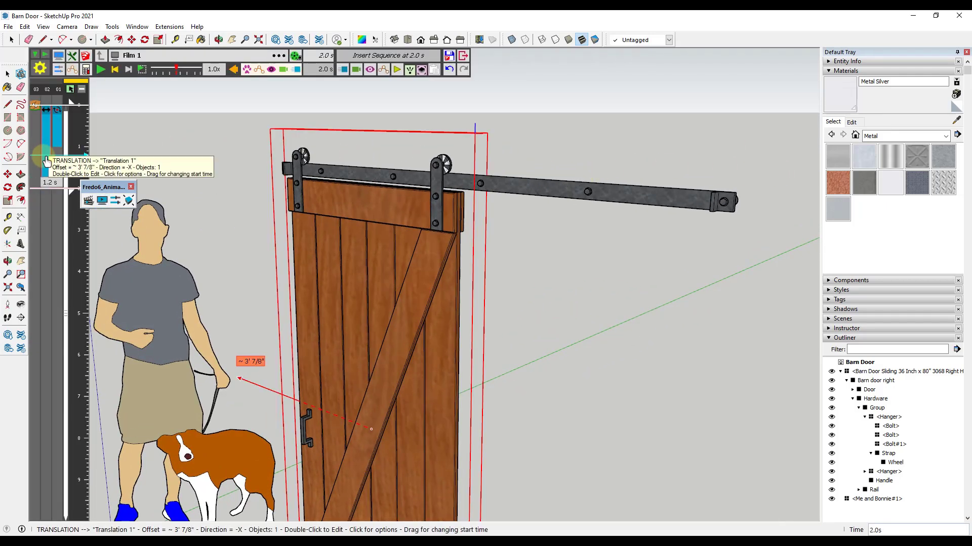
mouse_move(57, 139)
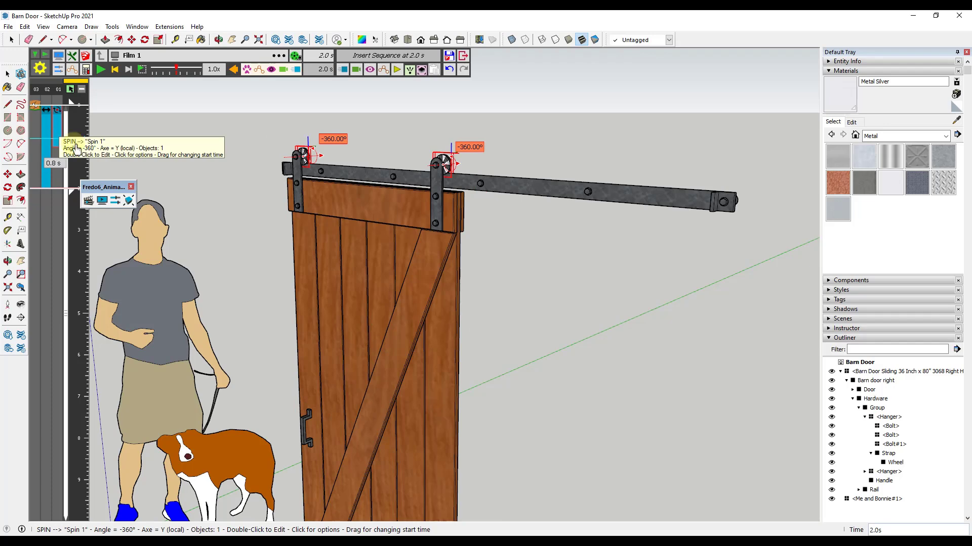
middle_drag(517, 254, 455, 182)
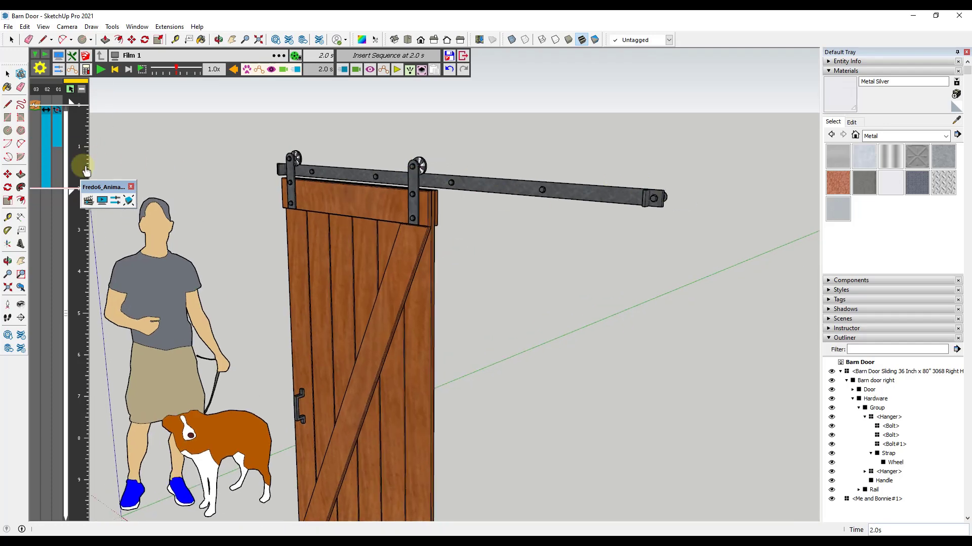
click(46, 165)
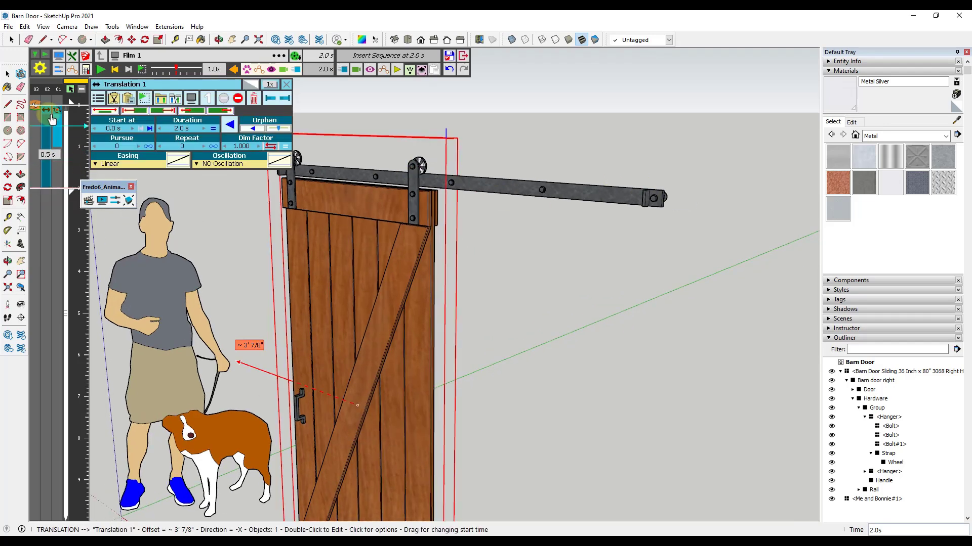
click(185, 129)
text(6)
key(Return)
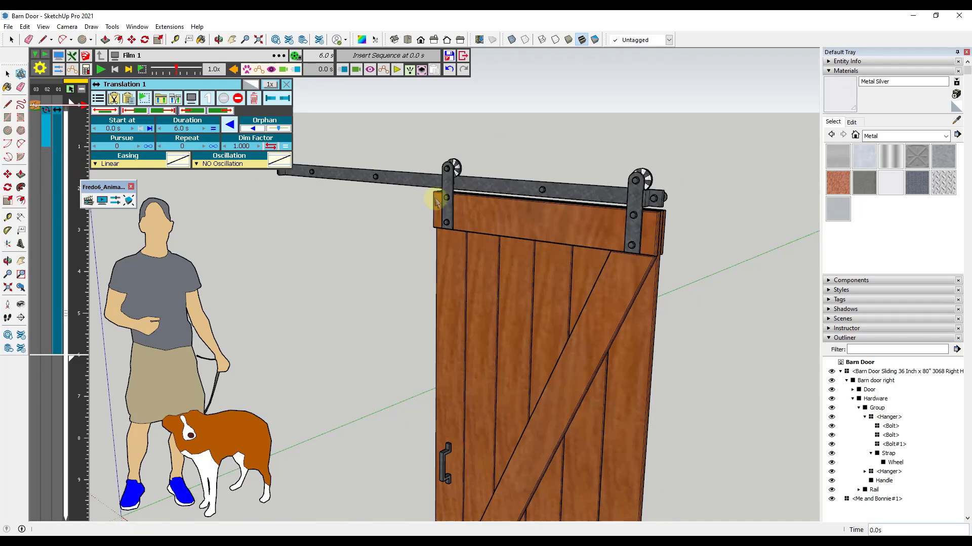
drag(76, 109, 80, 131)
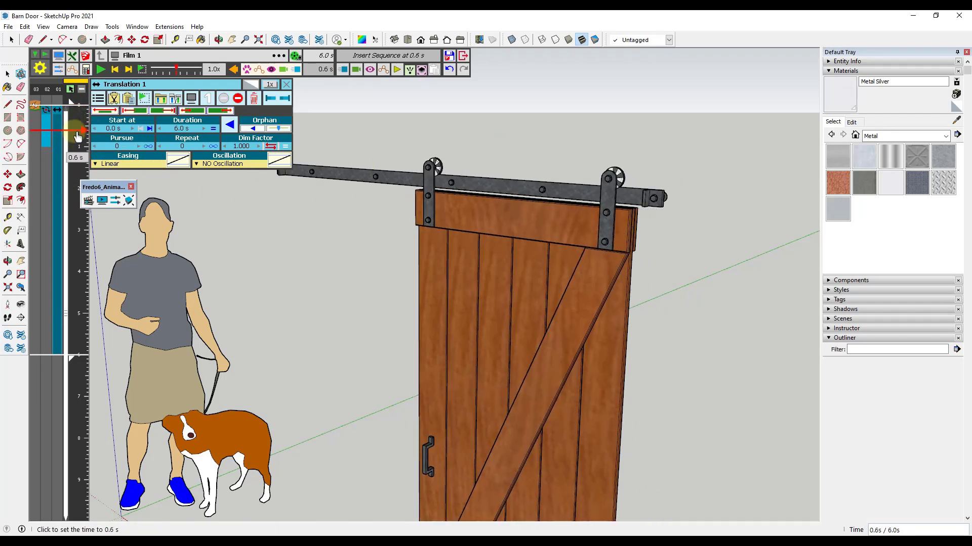
Set the Spin 1 movement's duration to 3 s and preview Film 1 in the film player
click(46, 138)
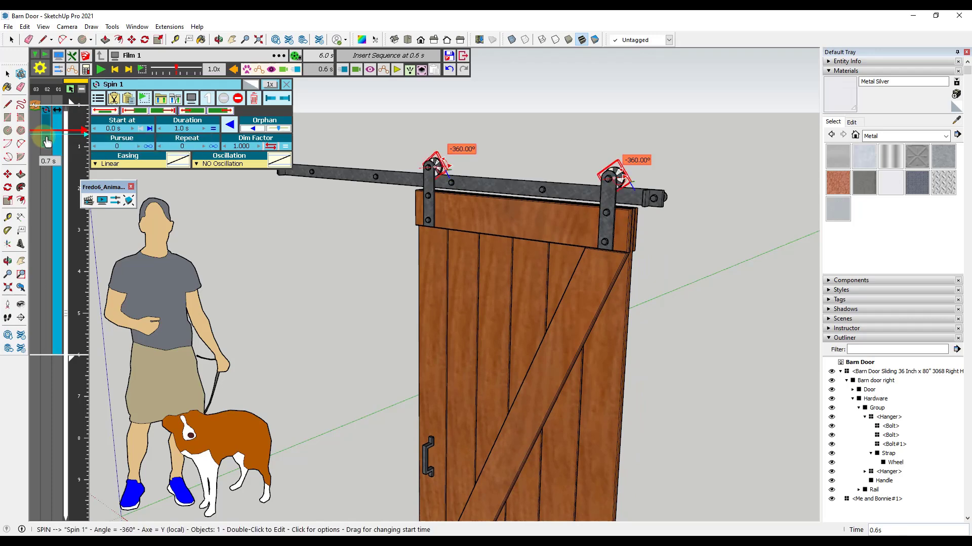
click(182, 129)
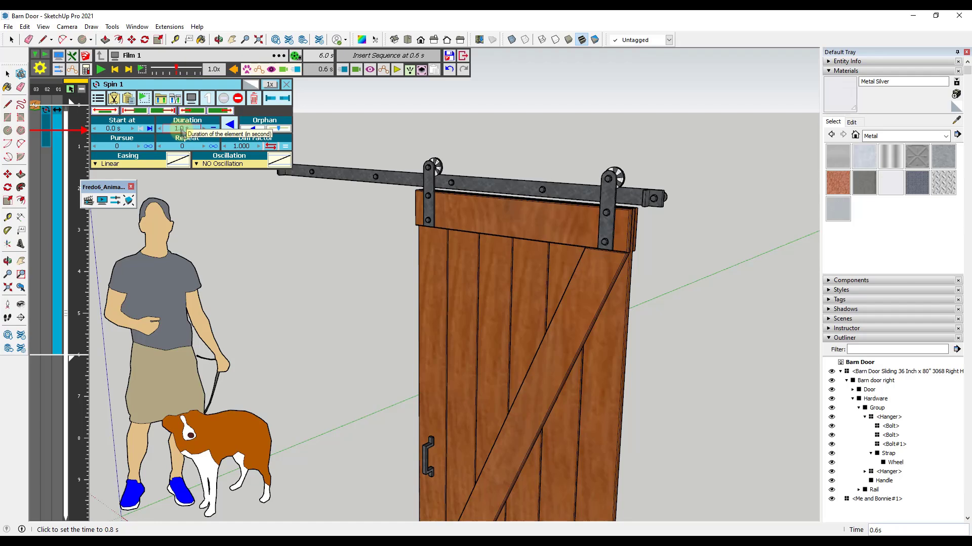
click(180, 130)
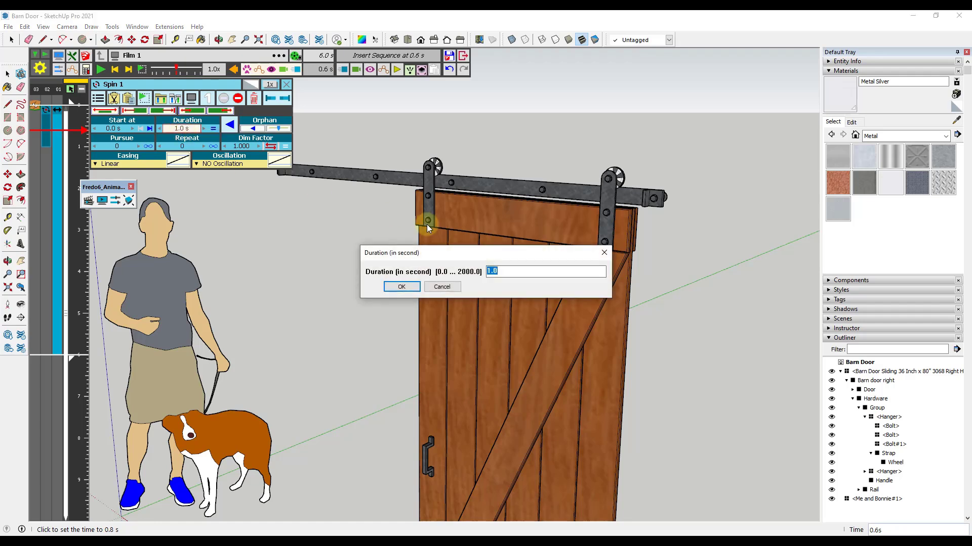
text(3)
key(Return)
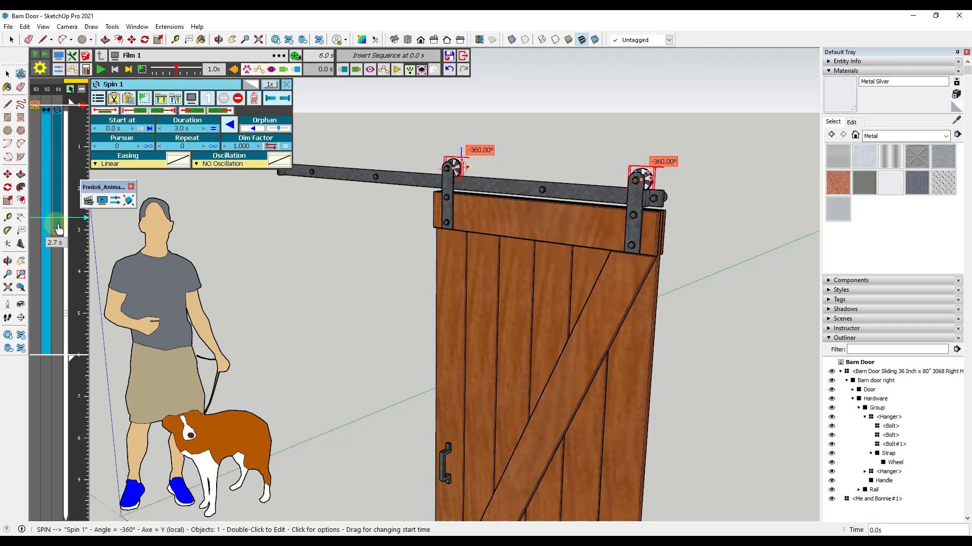
click(58, 56)
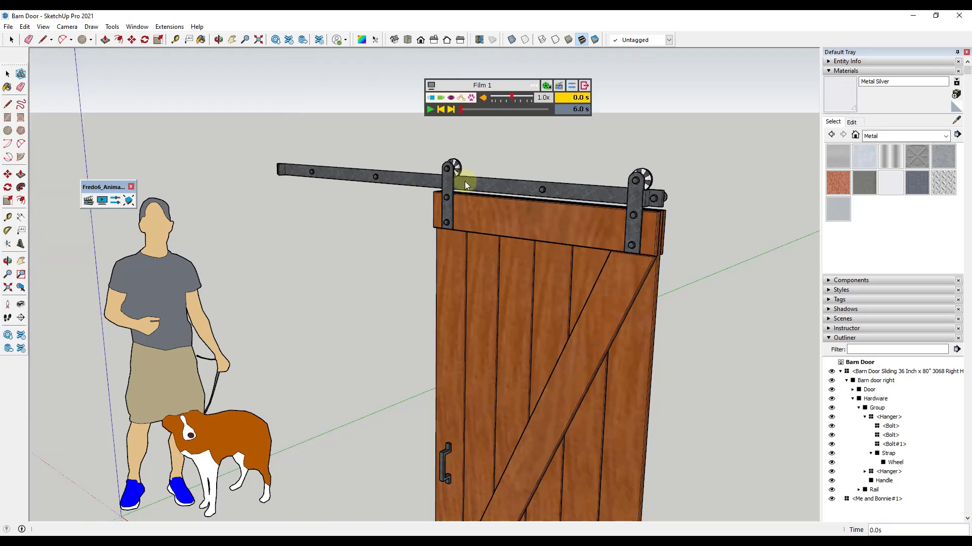
mouse_move(460, 109)
mouse_down()
mouse_move(525, 110)
mouse_move(448, 110)
mouse_up()
Set the Spin 1 movement to repeat forever and play Film 1 in the film player
click(559, 86)
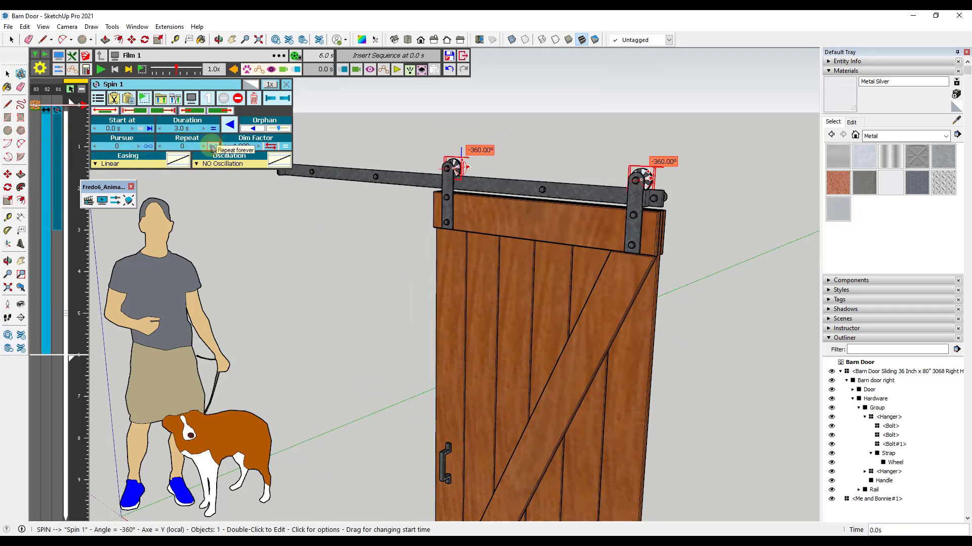
click(211, 147)
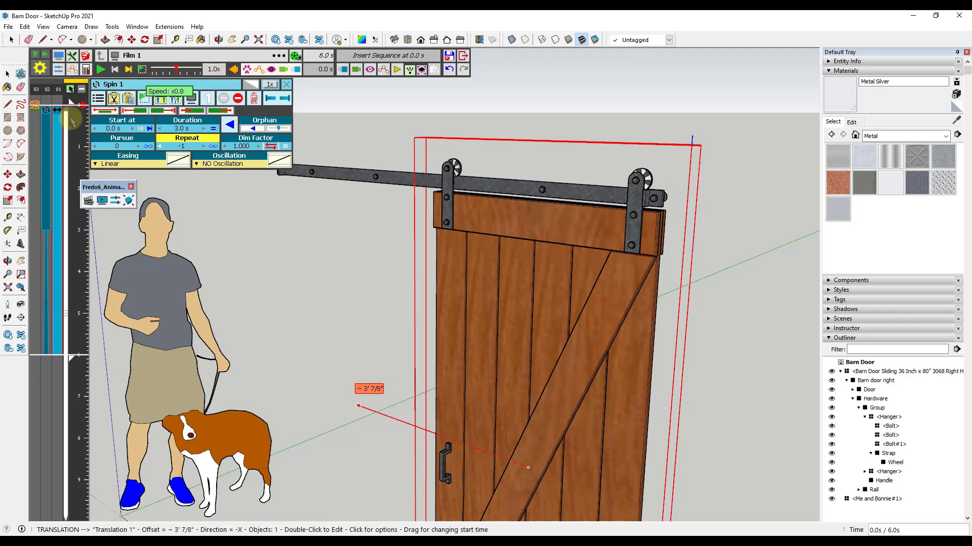
click(58, 55)
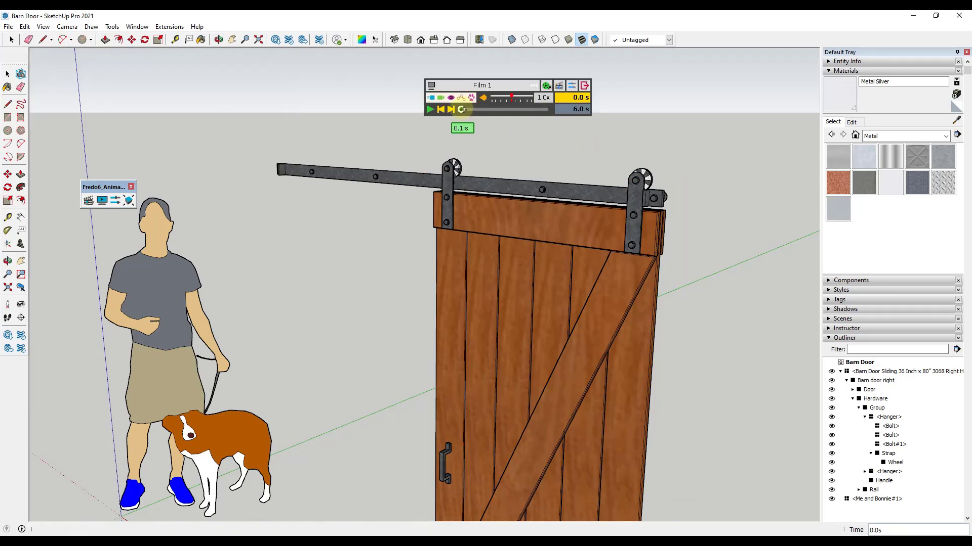
click(430, 109)
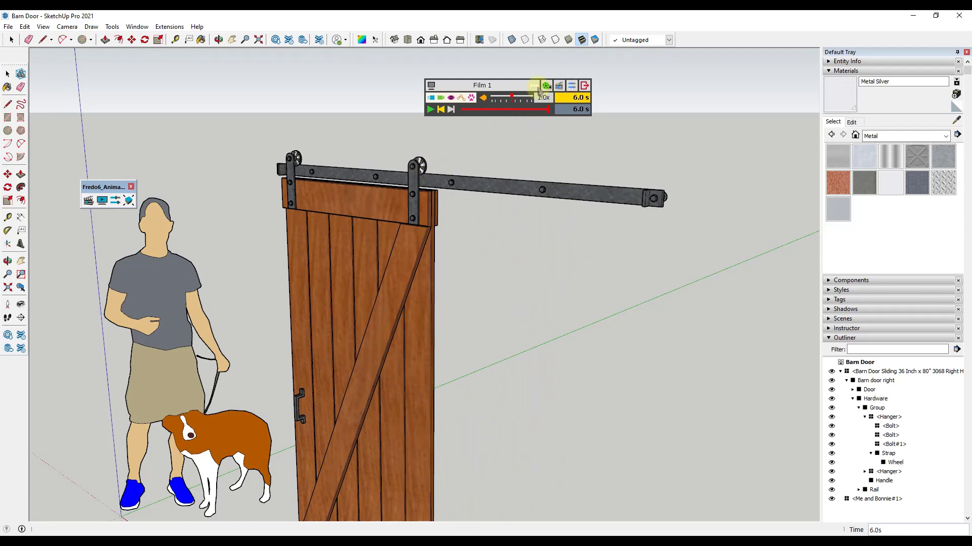
Set the Spin 1 movement's duration to 2 s and replay Film 1 through to 6.0 s
click(559, 85)
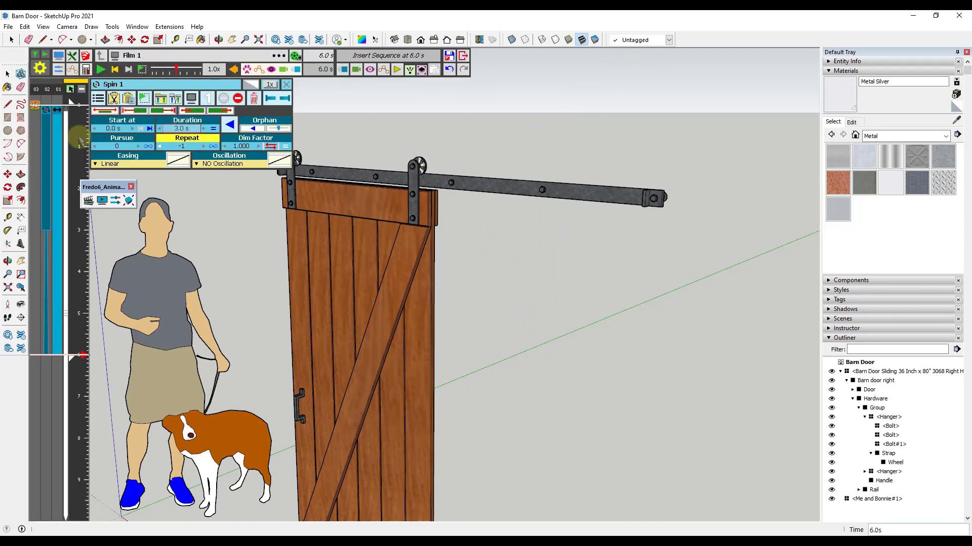
click(187, 129)
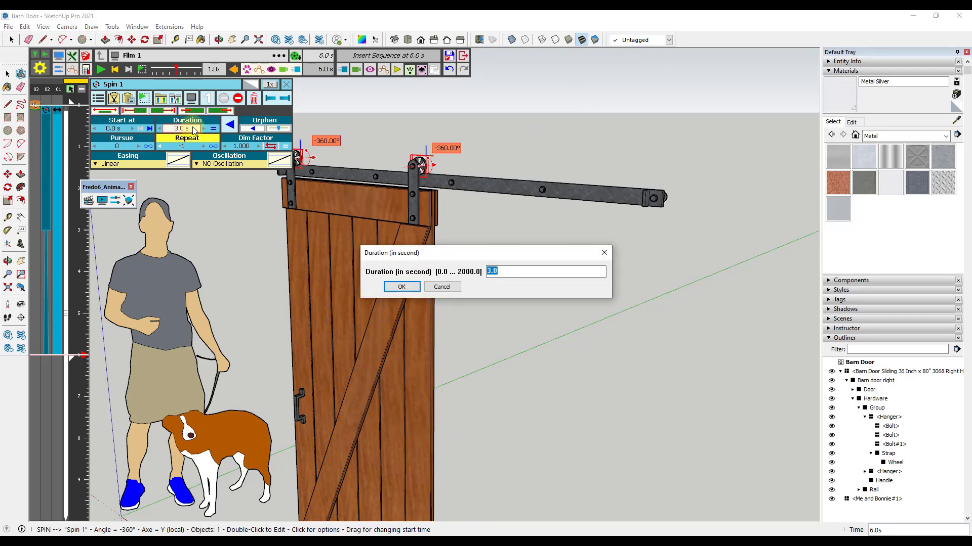
key(Return)
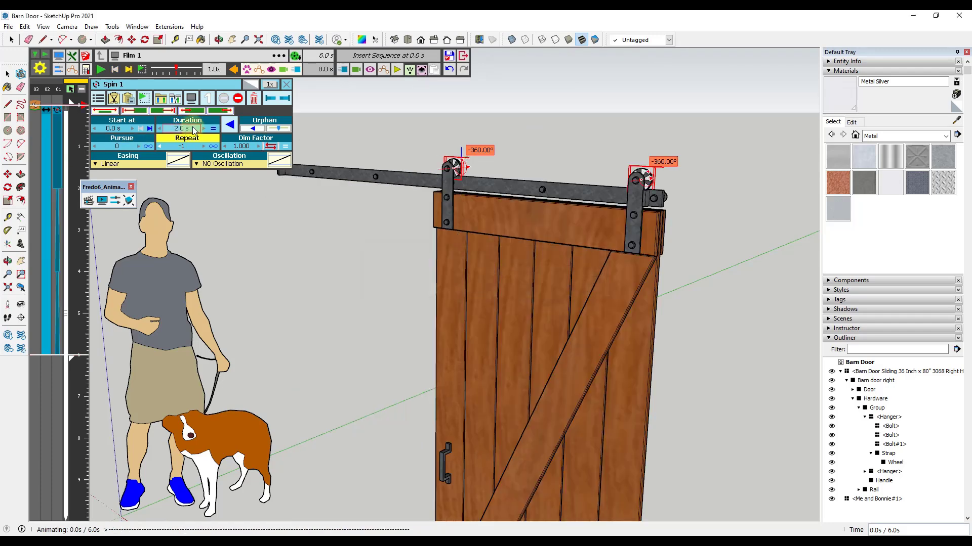
click(59, 55)
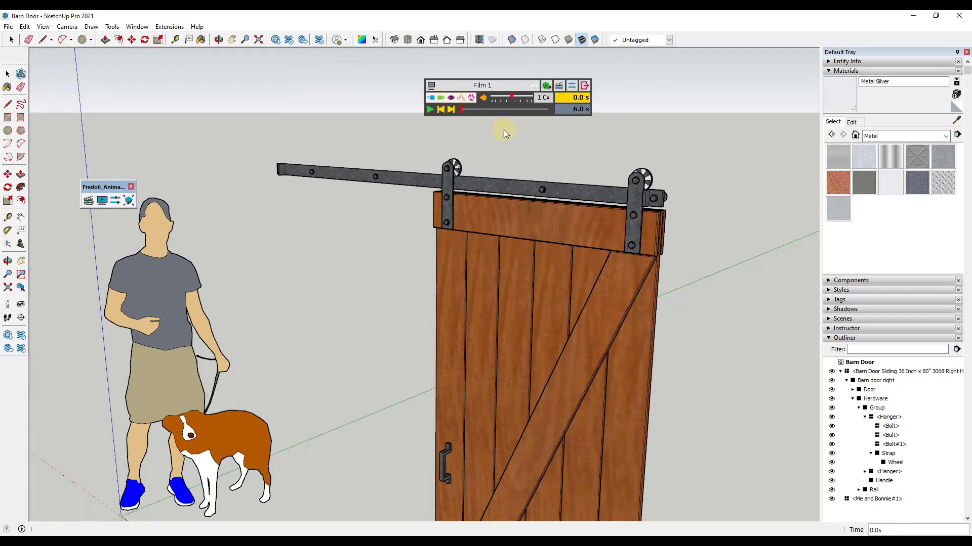
click(430, 110)
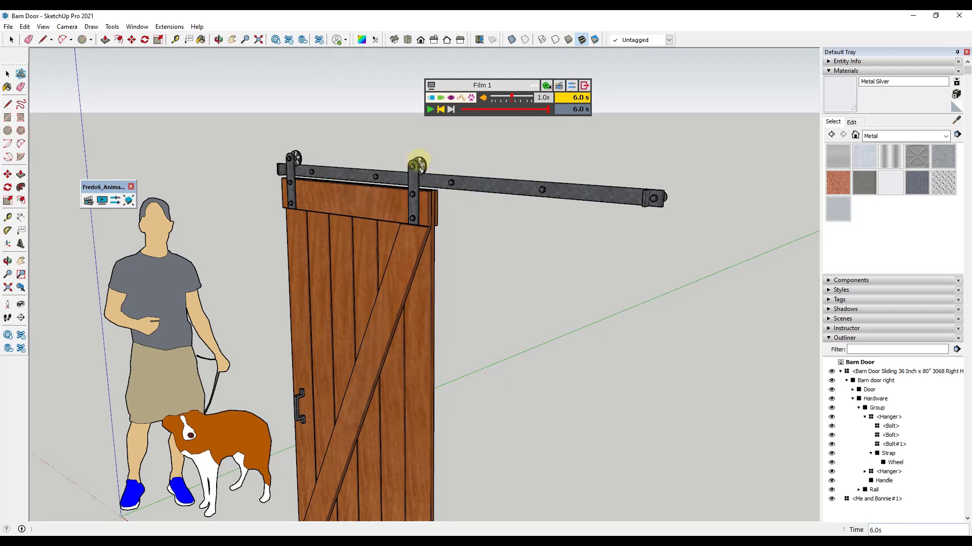
Add a new static camera view at 0.0 s, capturing a close-up of the closed door's hangers and rail
click(559, 85)
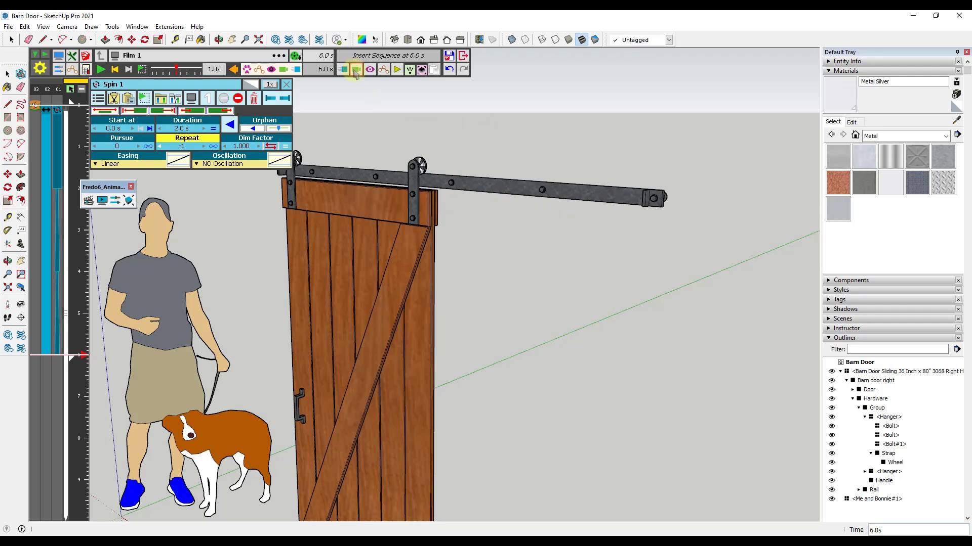
click(73, 103)
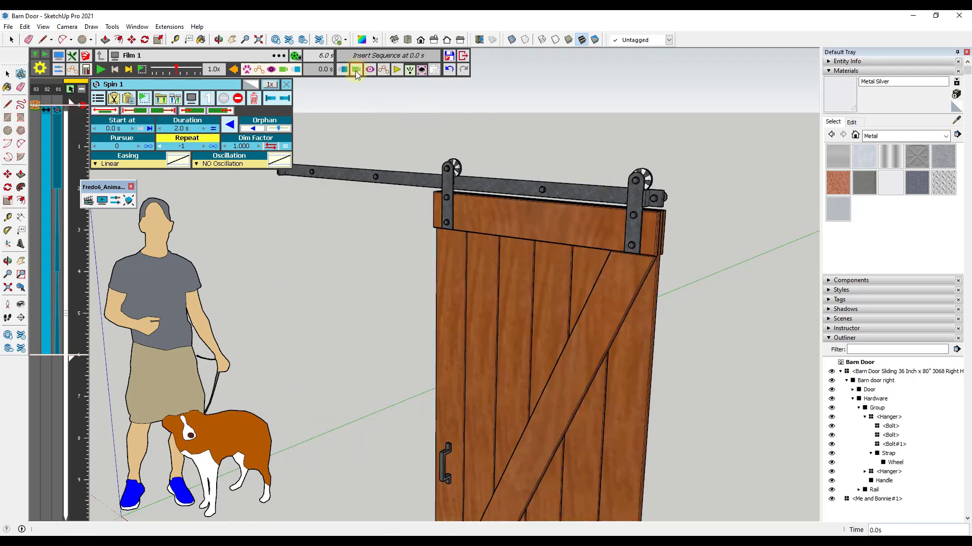
click(356, 71)
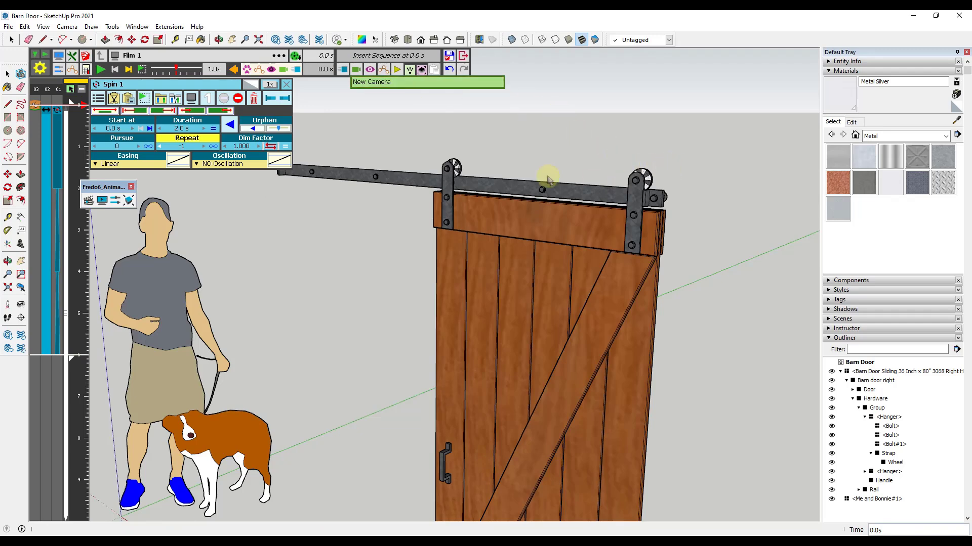
click(409, 82)
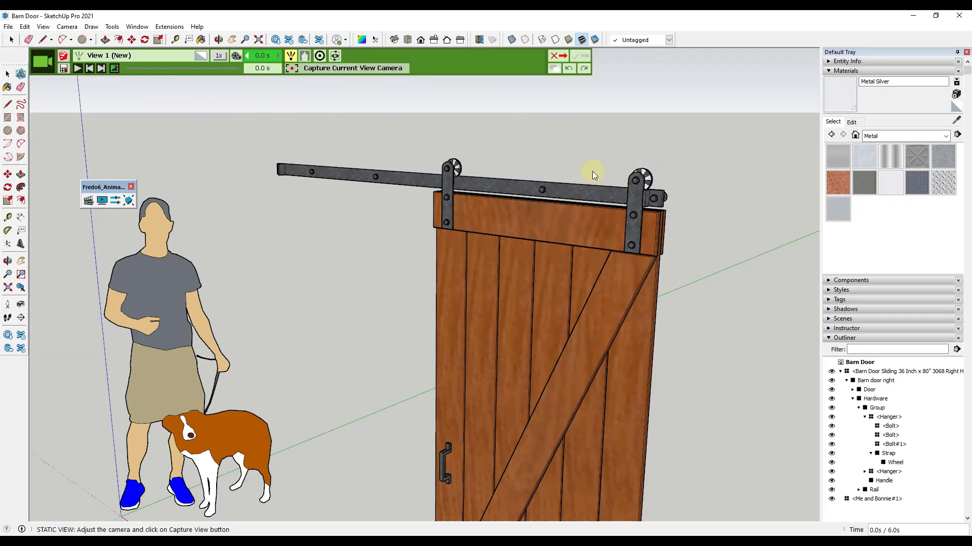
scroll(645, 189, up, 3)
mouse_move(631, 185)
middle_down()
mouse_move(586, 173)
mouse_move(563, 181)
middle_up()
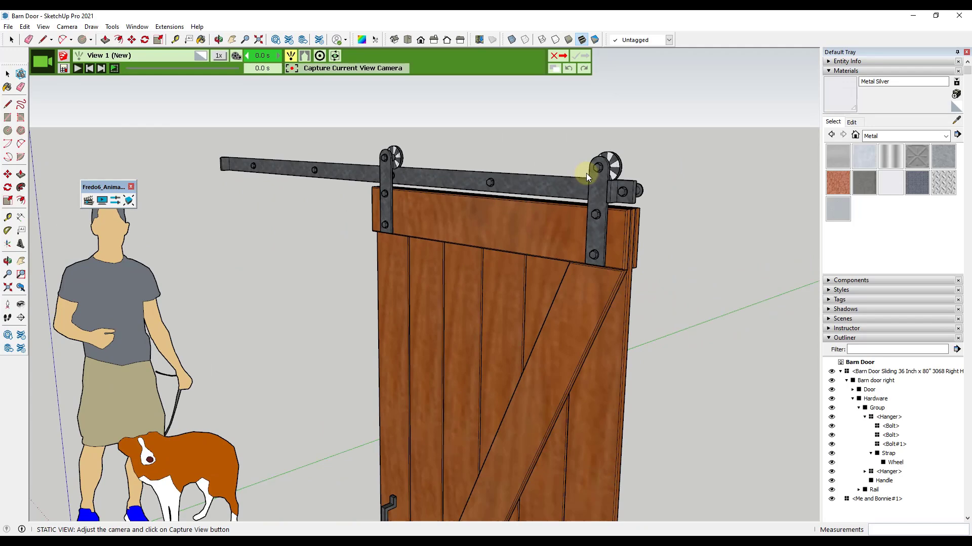
scroll(586, 173, up, 3)
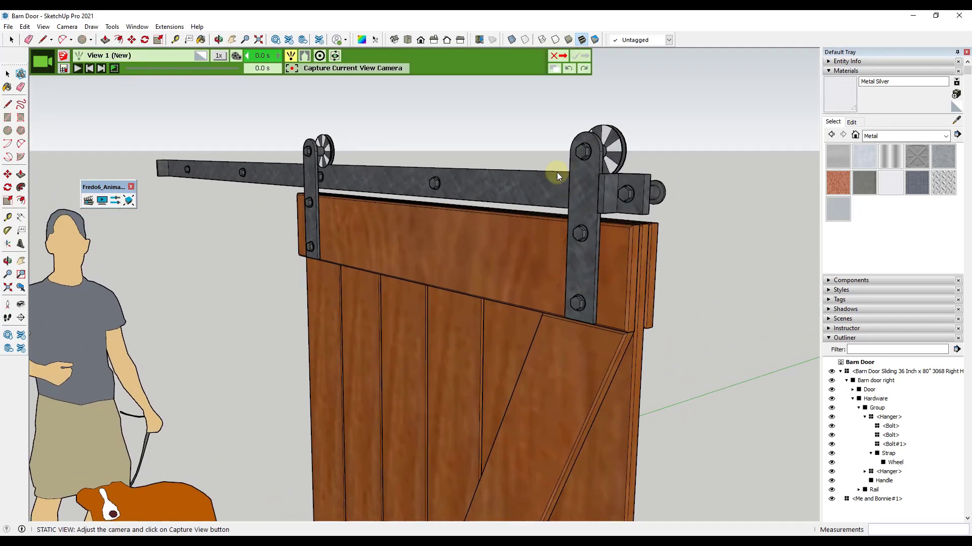
click(346, 69)
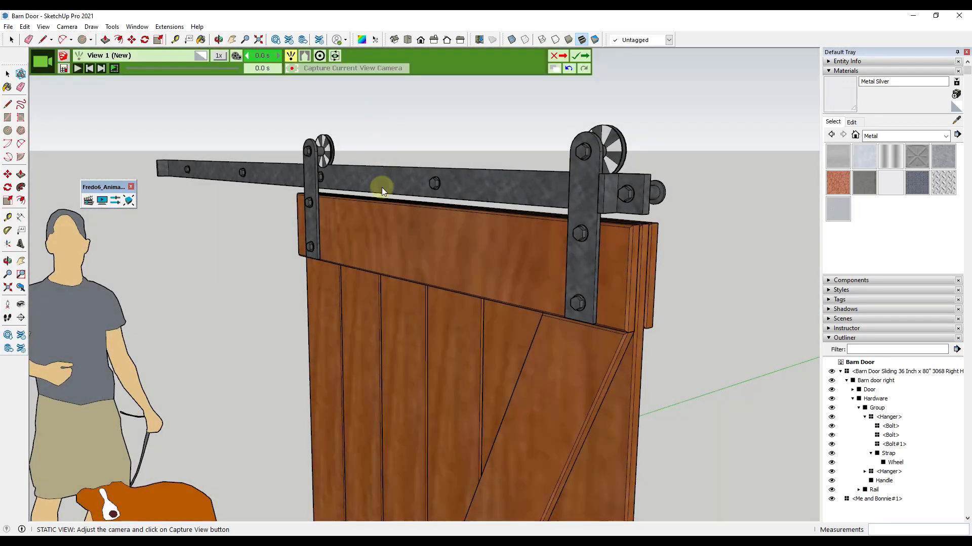
click(576, 55)
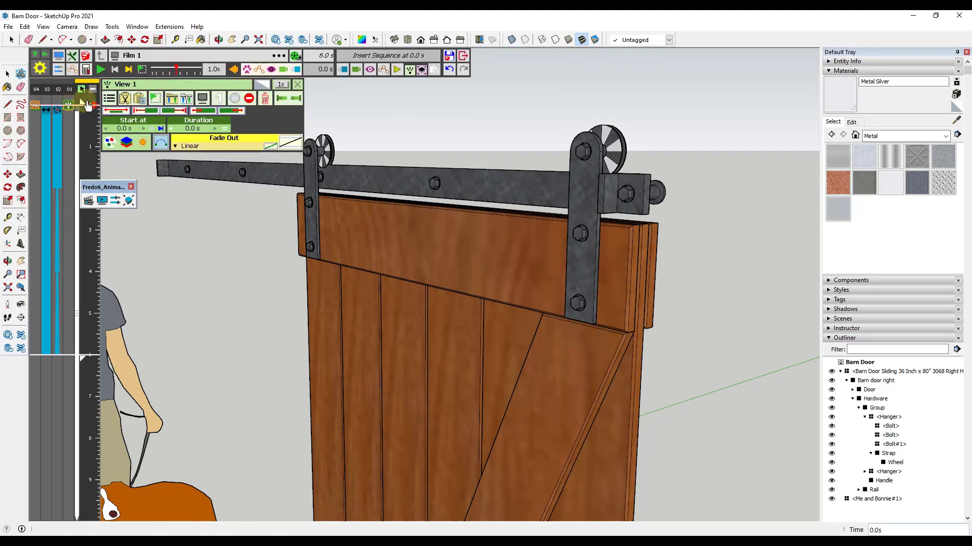
Scrub Film 1 to 0.1 s and back to 0.0 s, and inspect View 1's camera editor before returning to the film
click(89, 121)
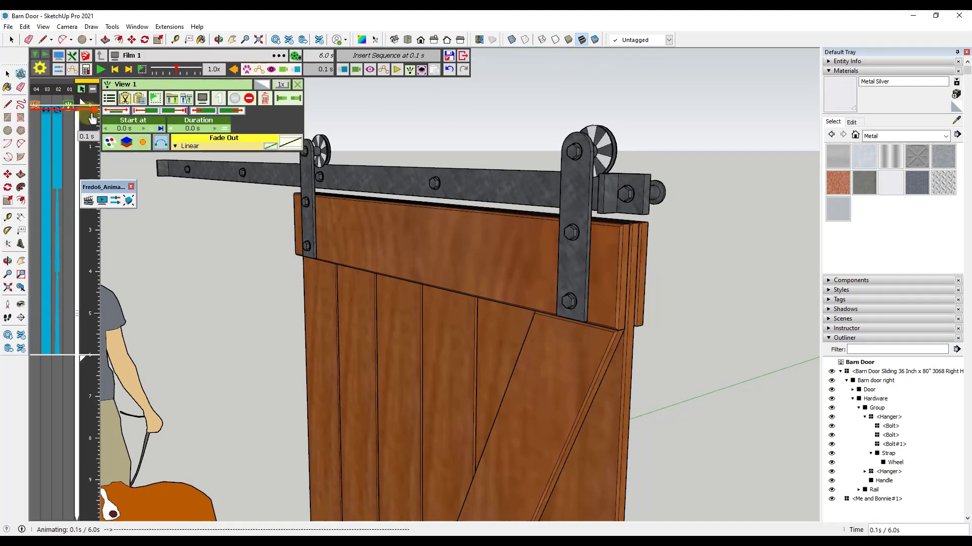
drag(89, 136, 90, 107)
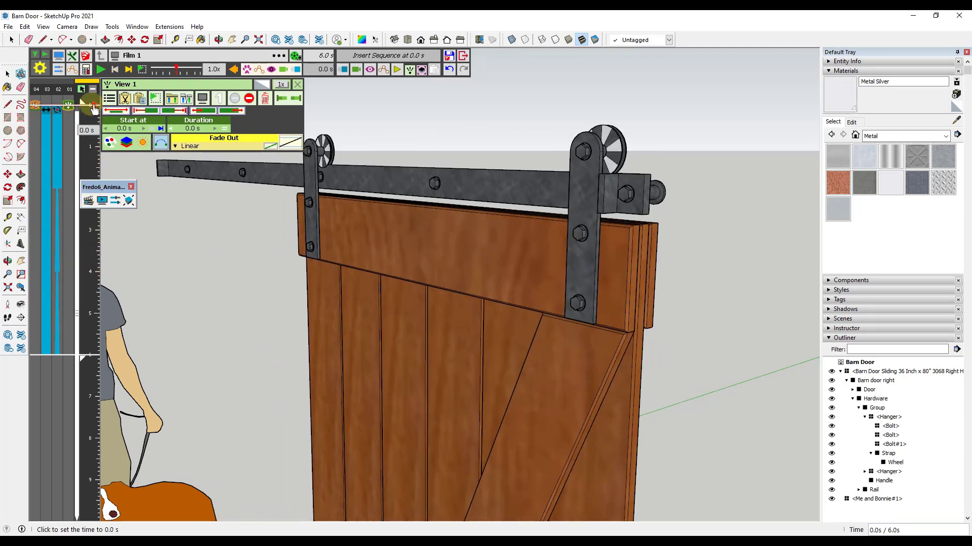
click(68, 108)
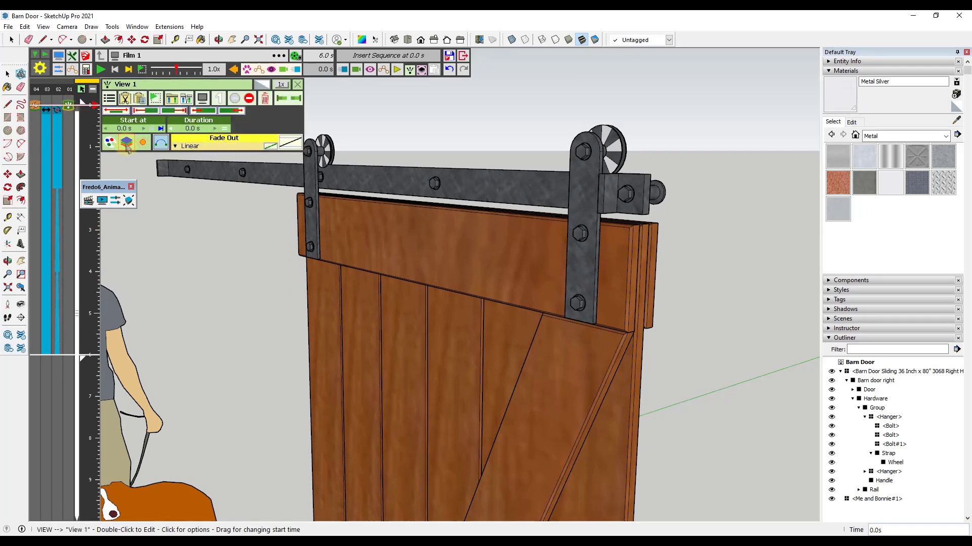
double_click(69, 113)
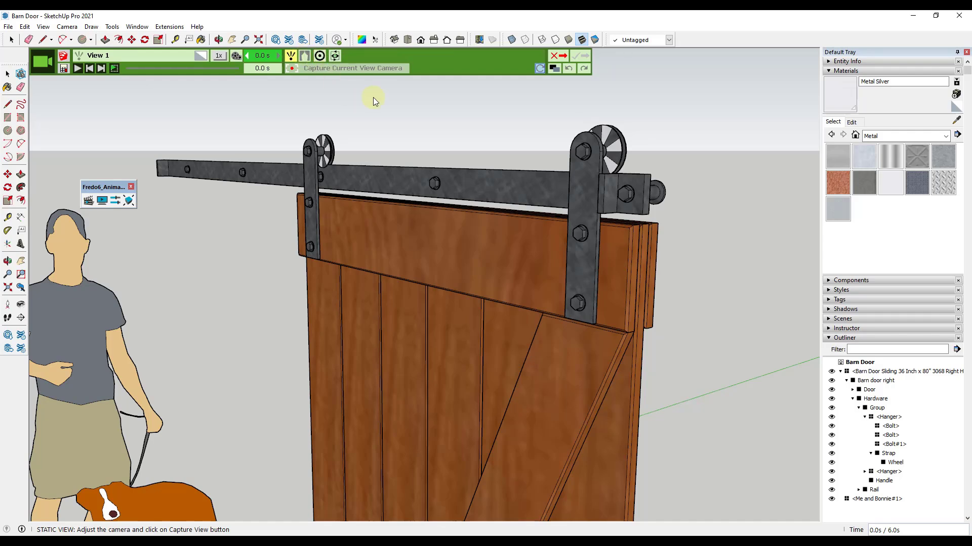
click(563, 55)
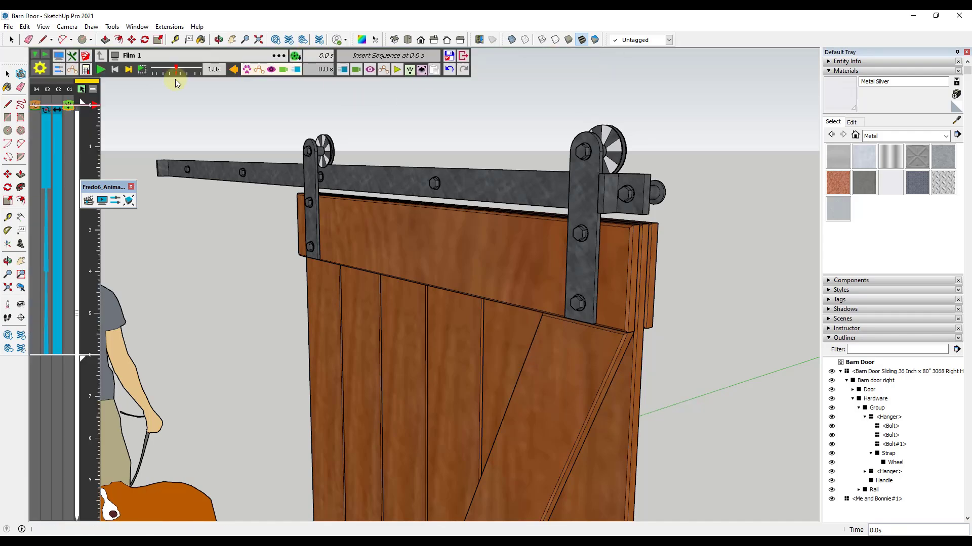
Change View 1 at 0.0 s into a tracking camera that follows the door, capture its position, and play Film 1
click(68, 107)
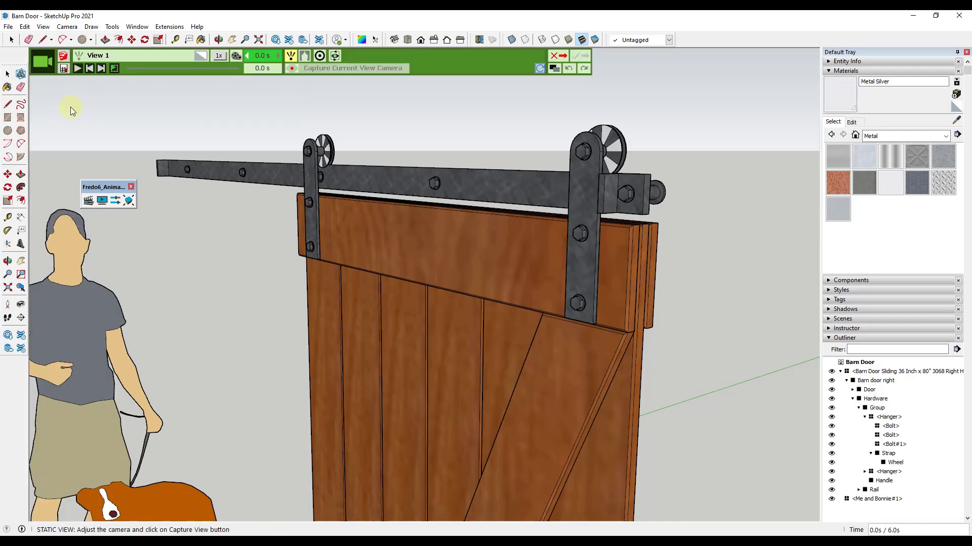
click(319, 56)
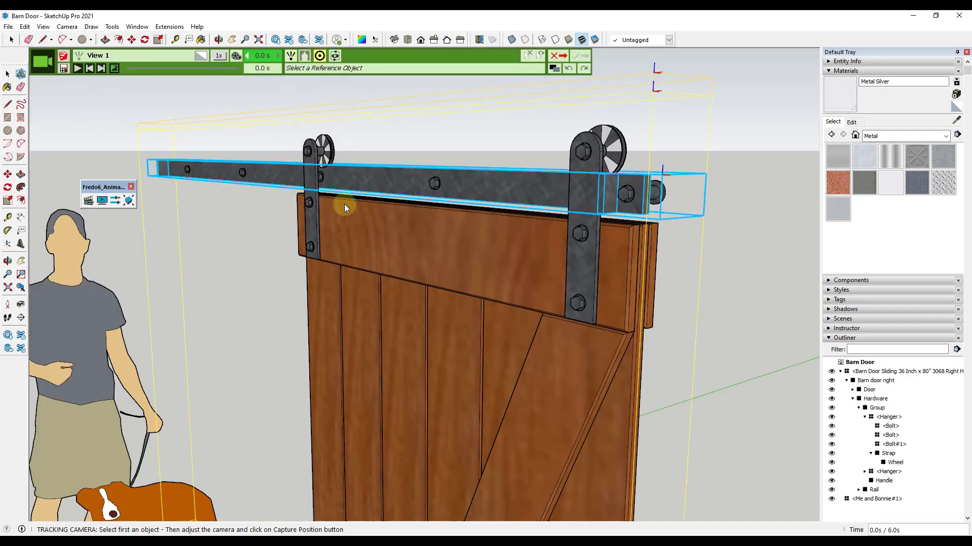
click(391, 236)
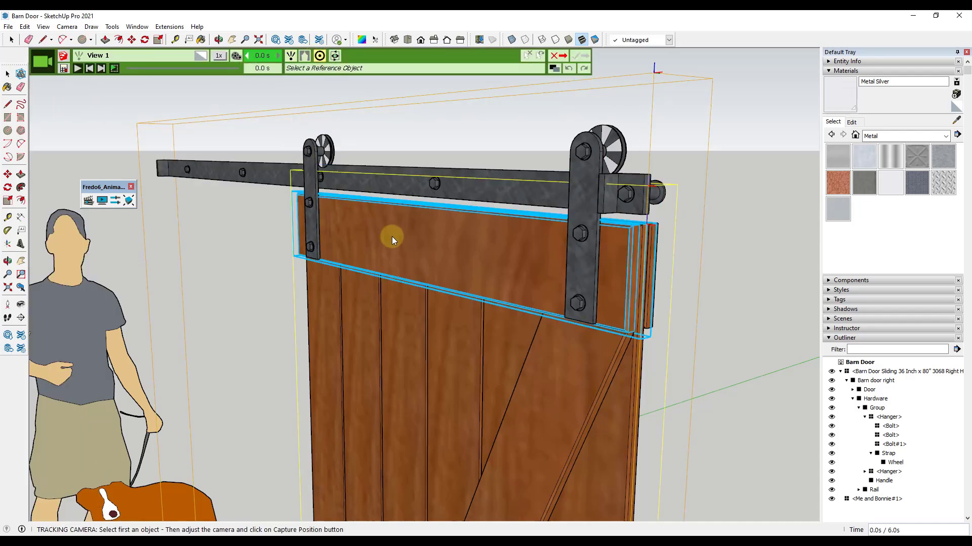
click(527, 255)
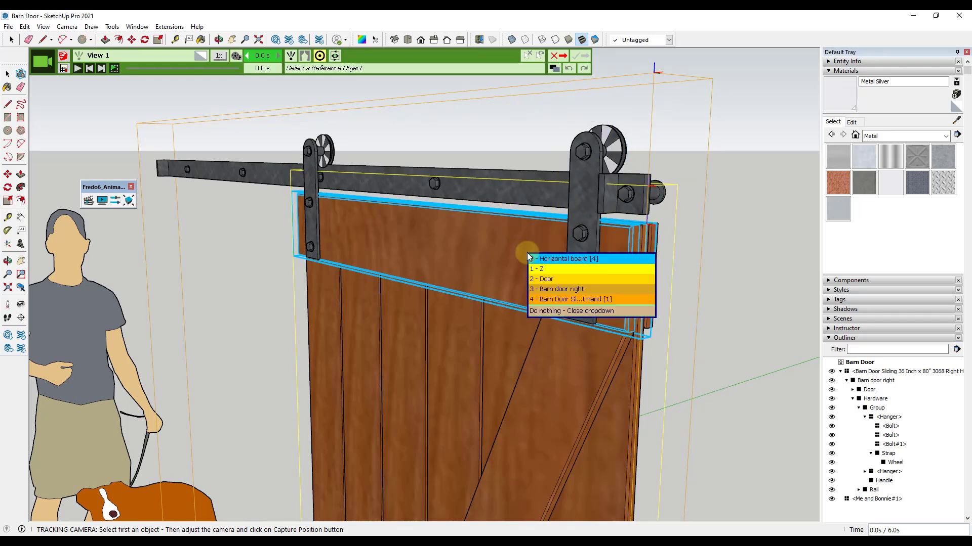
click(557, 293)
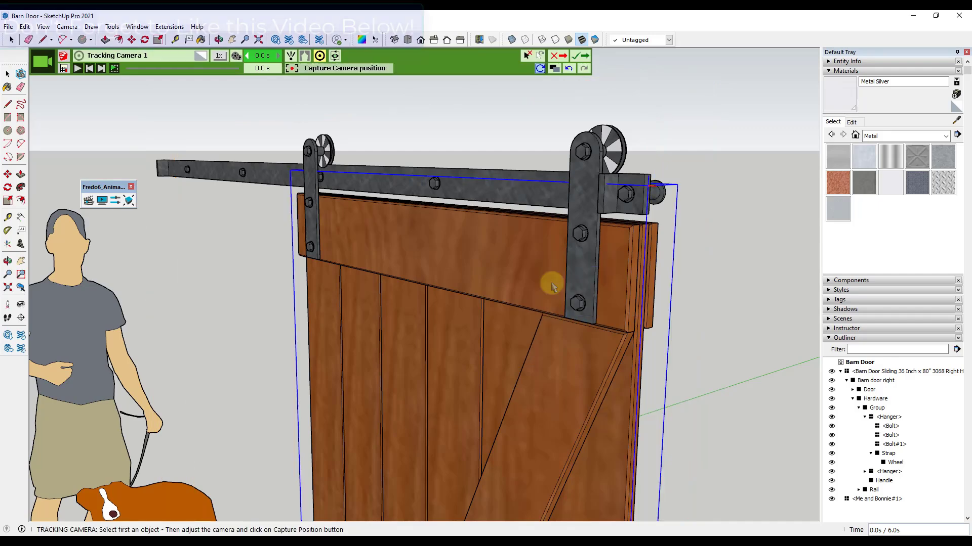
click(579, 56)
click(331, 69)
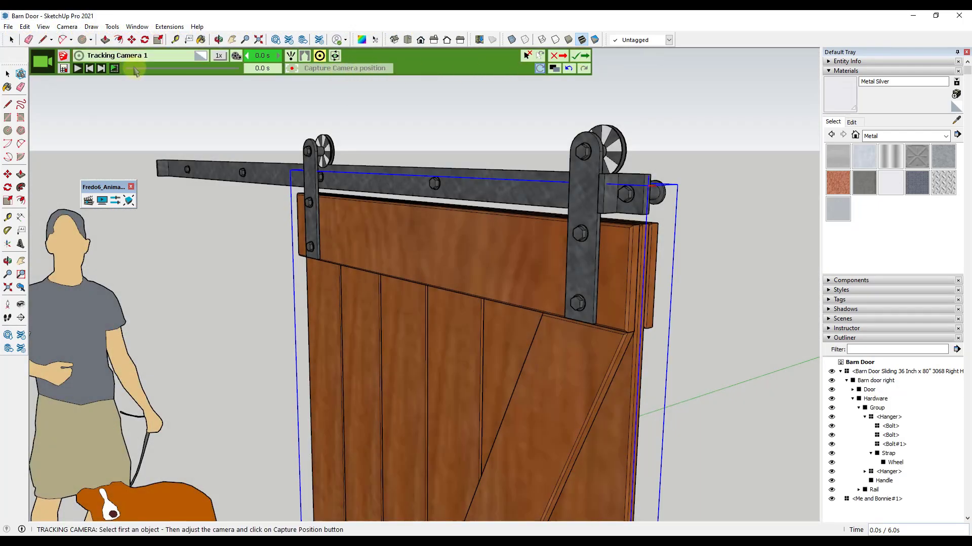
click(586, 55)
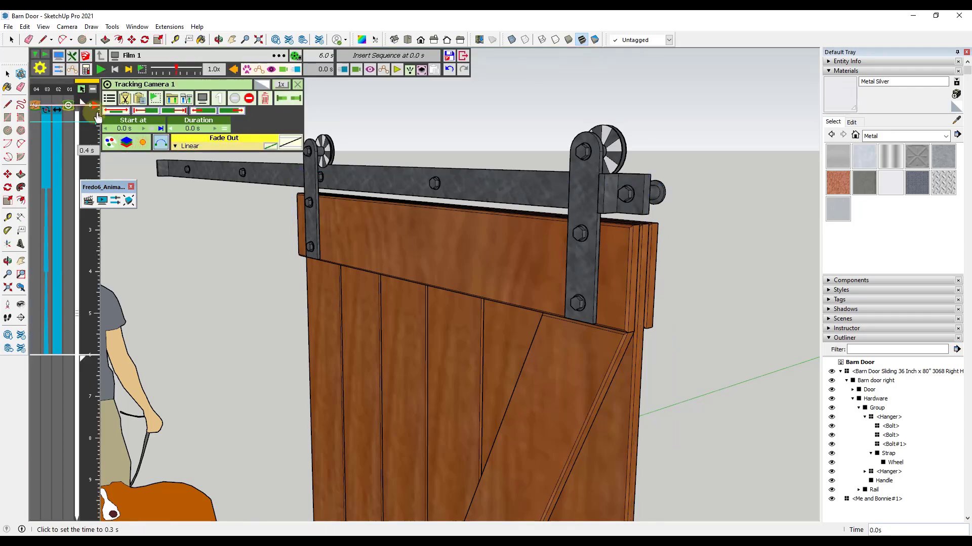
click(102, 70)
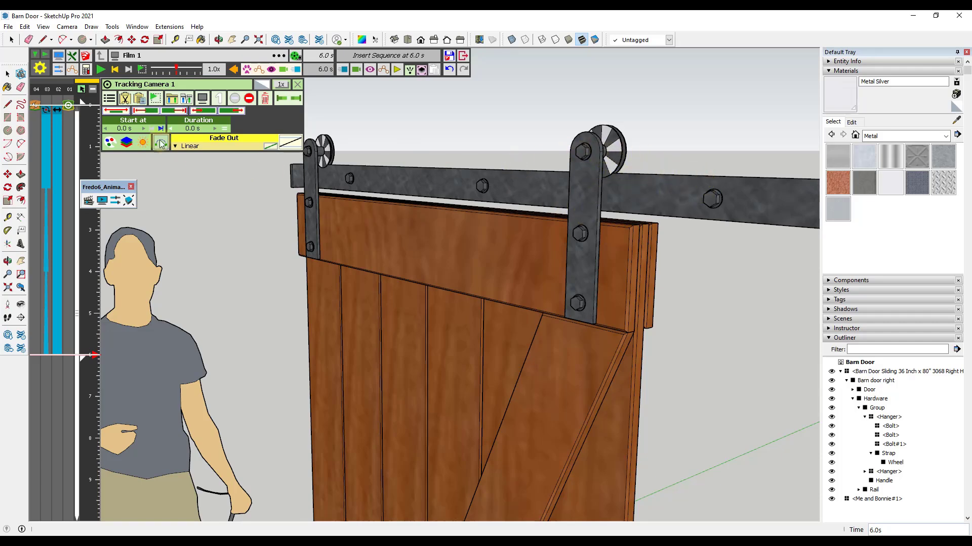
Turn the tracking camera at 0.0 s back into a static view with the current close-up captured, and play Film 1
double_click(68, 106)
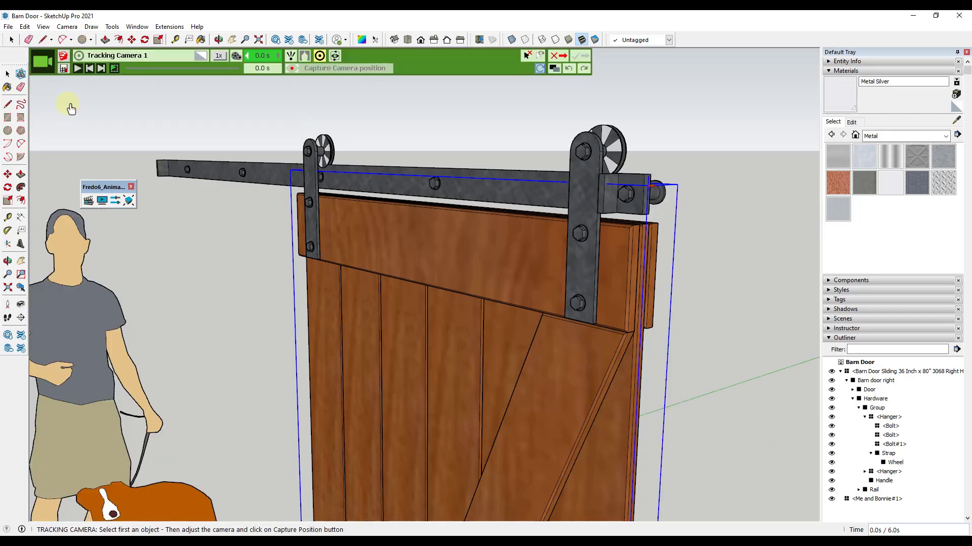
click(292, 56)
click(339, 69)
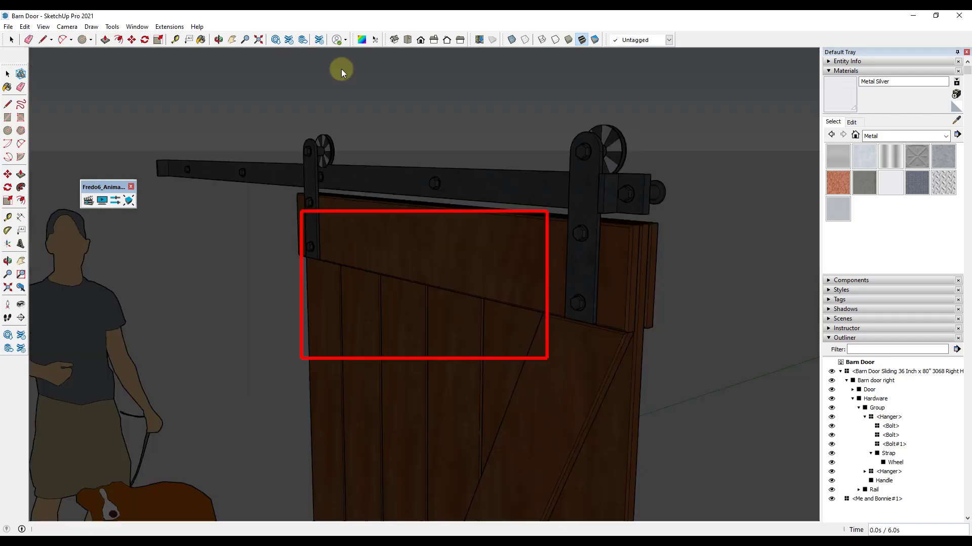
click(578, 56)
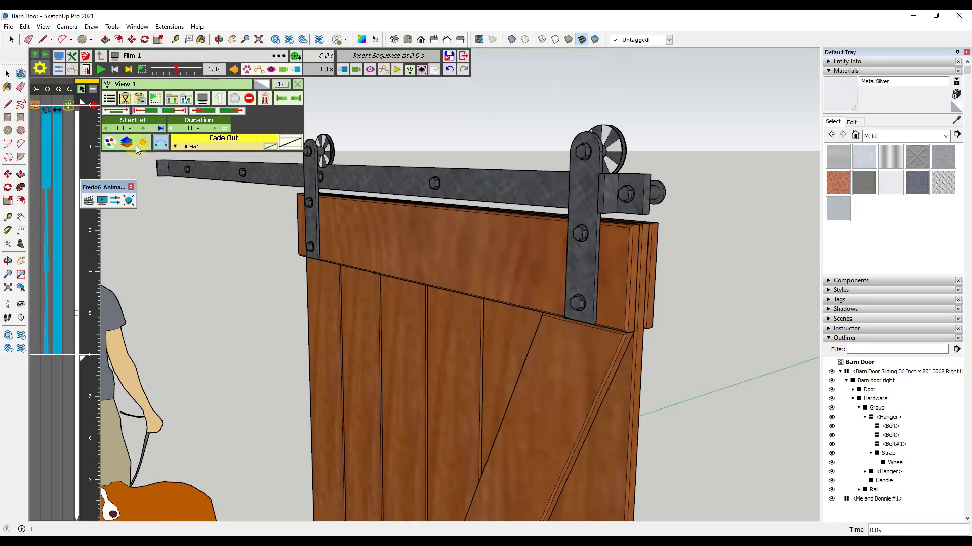
click(100, 69)
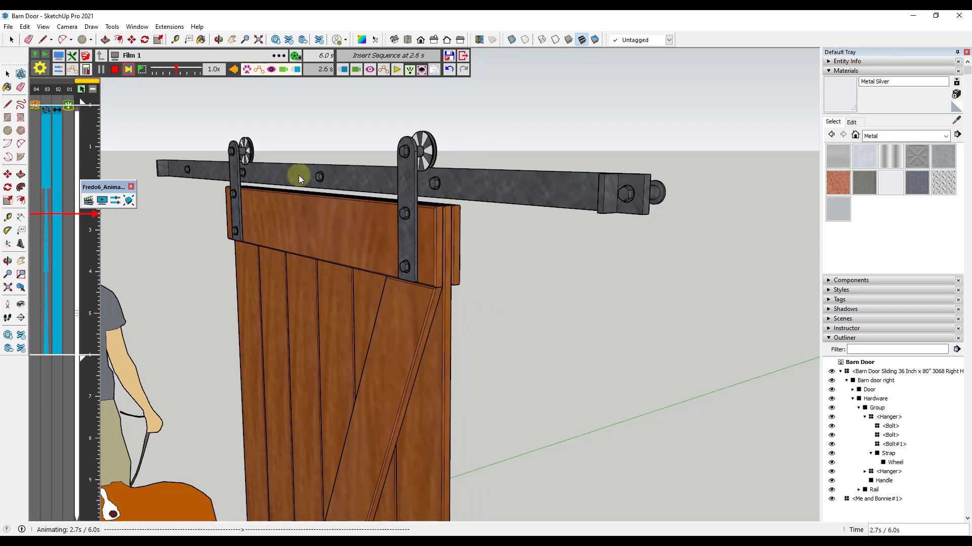
click(112, 70)
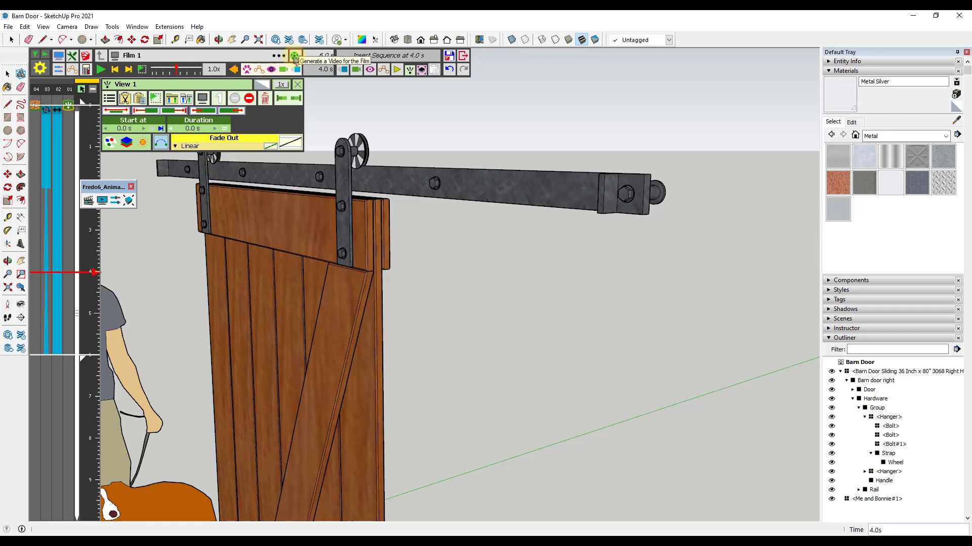
Save the model, and generate Film 1 as an MP4 video named Barn Door Animation
click(10, 27)
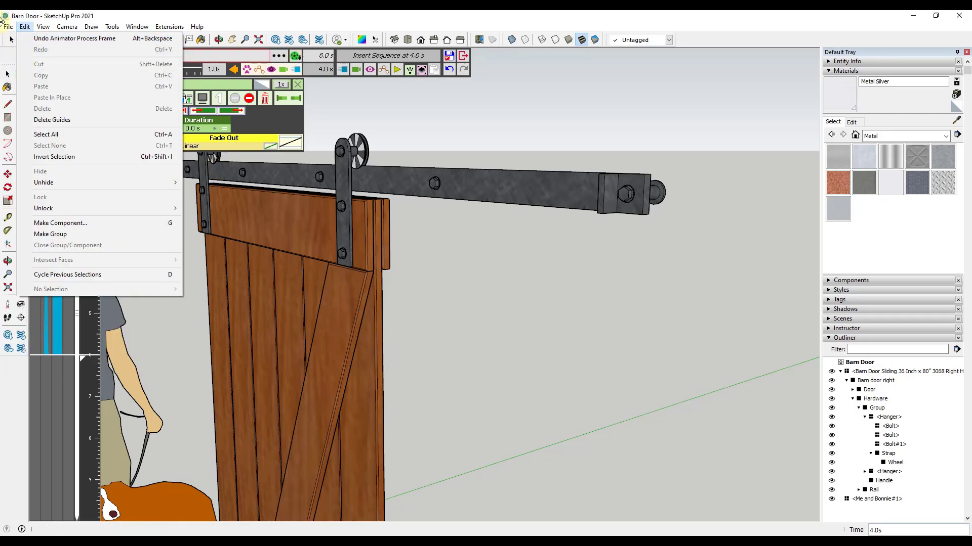
click(24, 76)
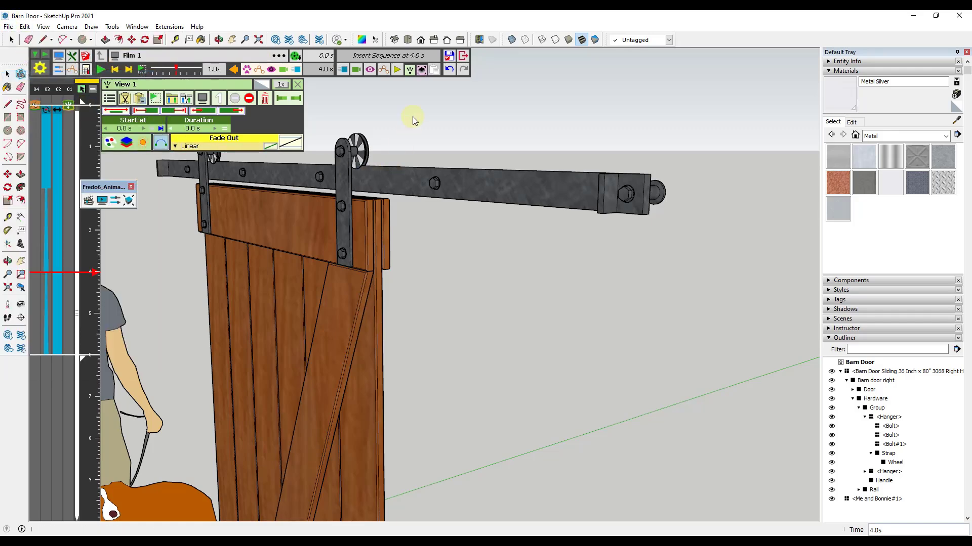
click(296, 55)
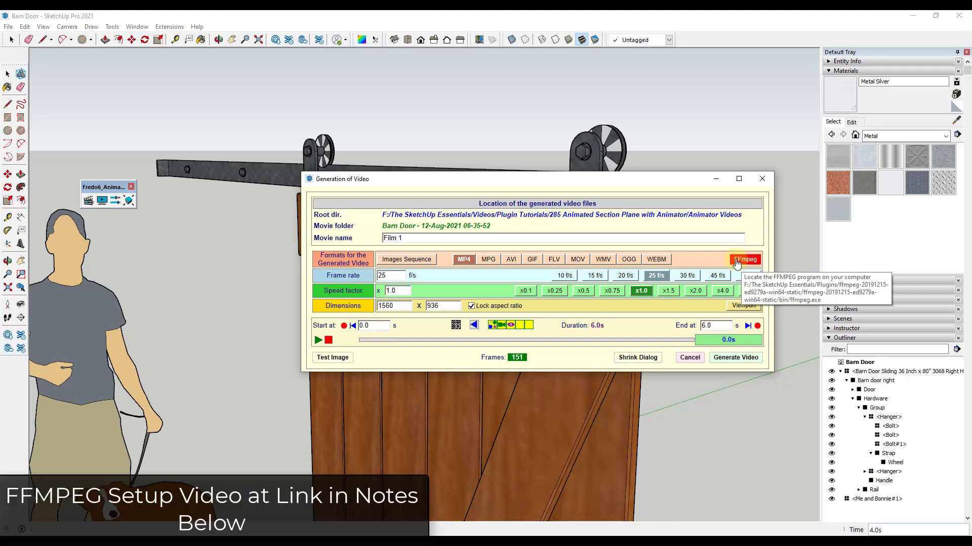
click(466, 260)
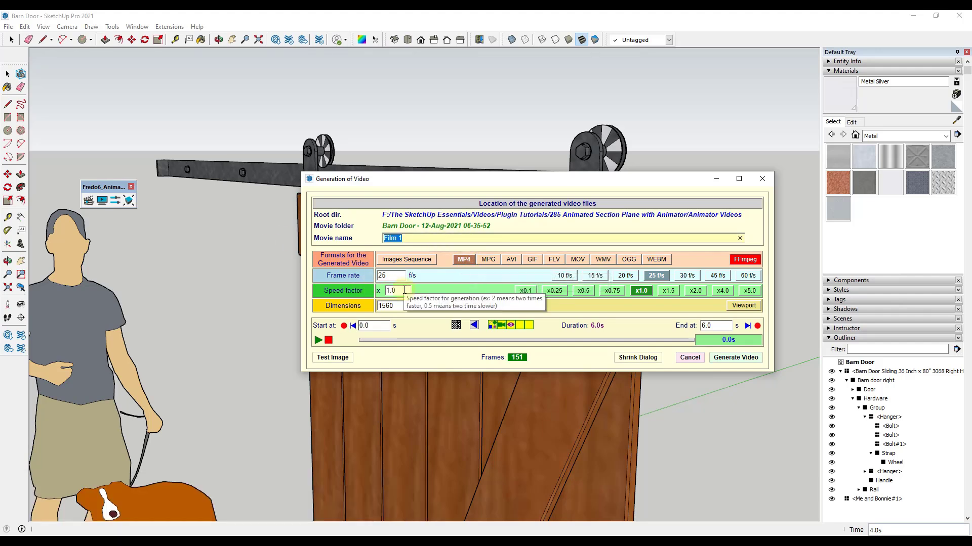
text(Barn Door Animation)
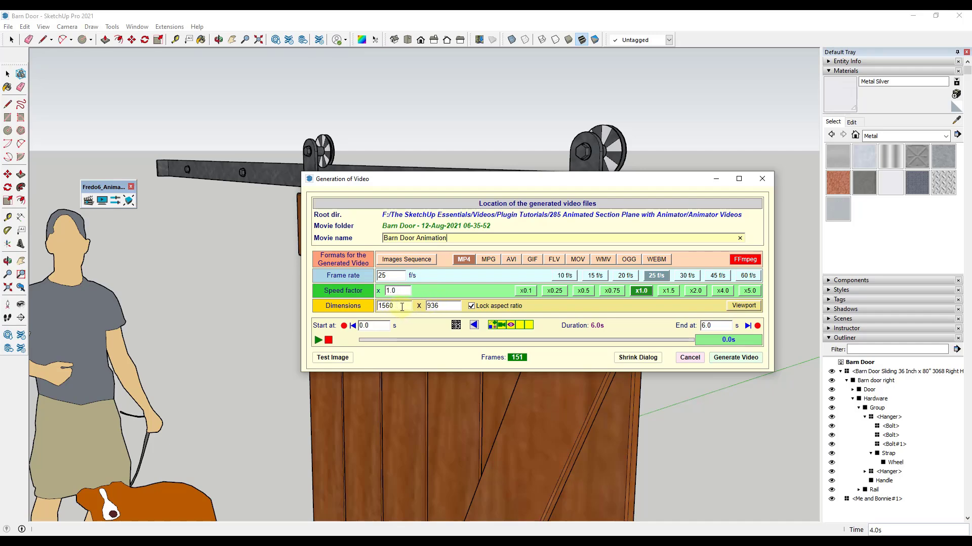
click(736, 357)
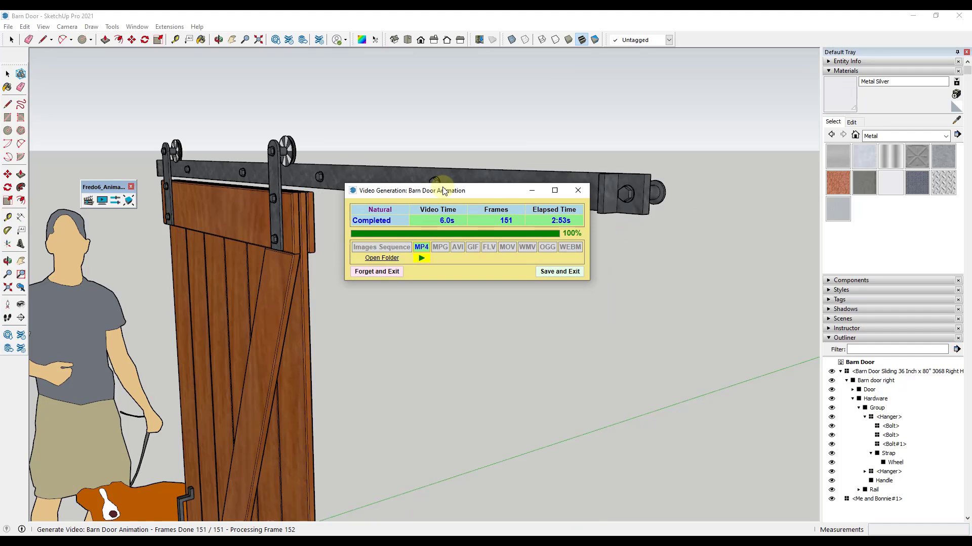
Play the generated Barn Door Animation MP4 in the video player, and replay it from the start
drag(443, 190, 442, 181)
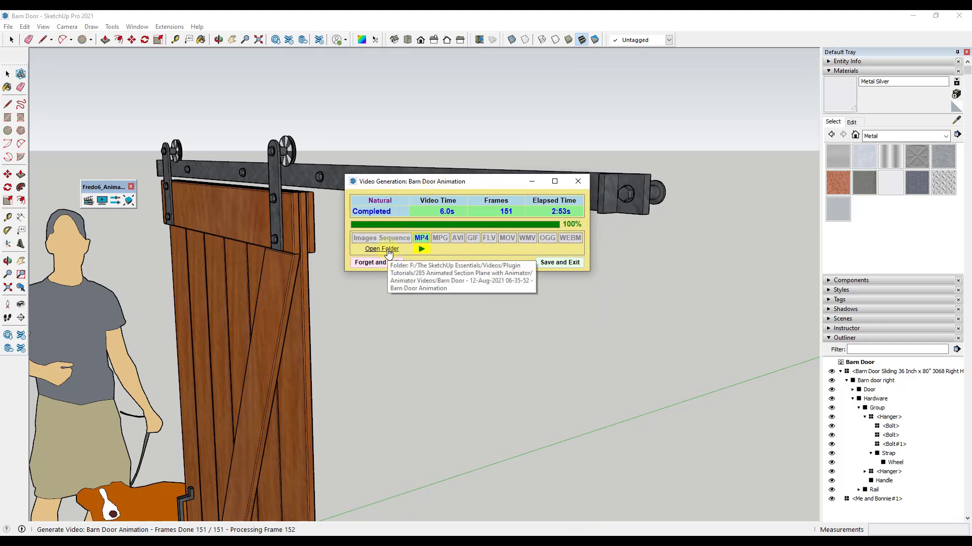
click(421, 251)
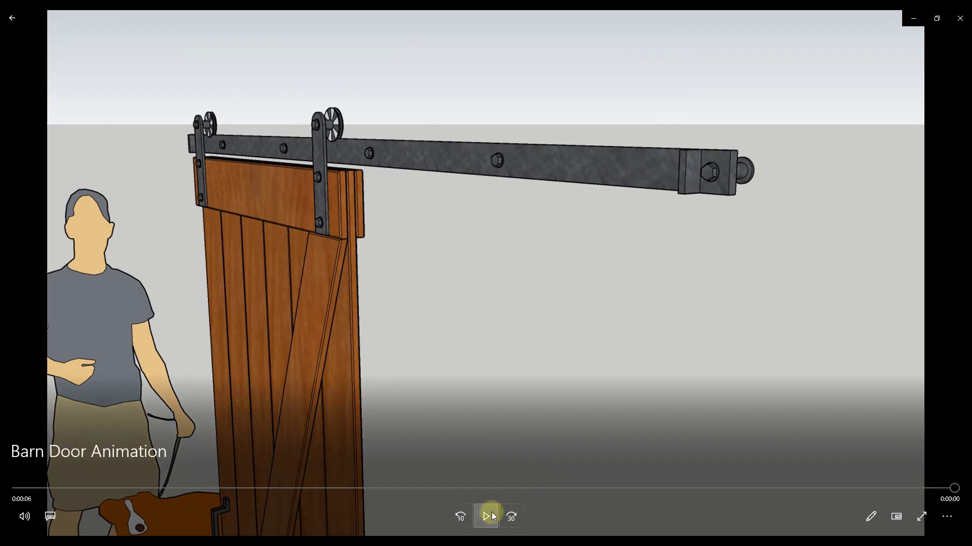
click(492, 516)
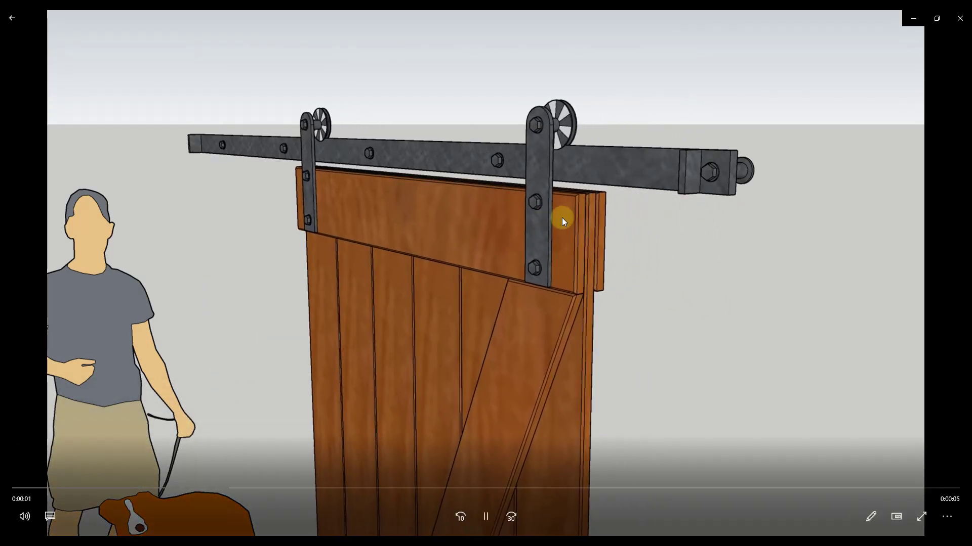